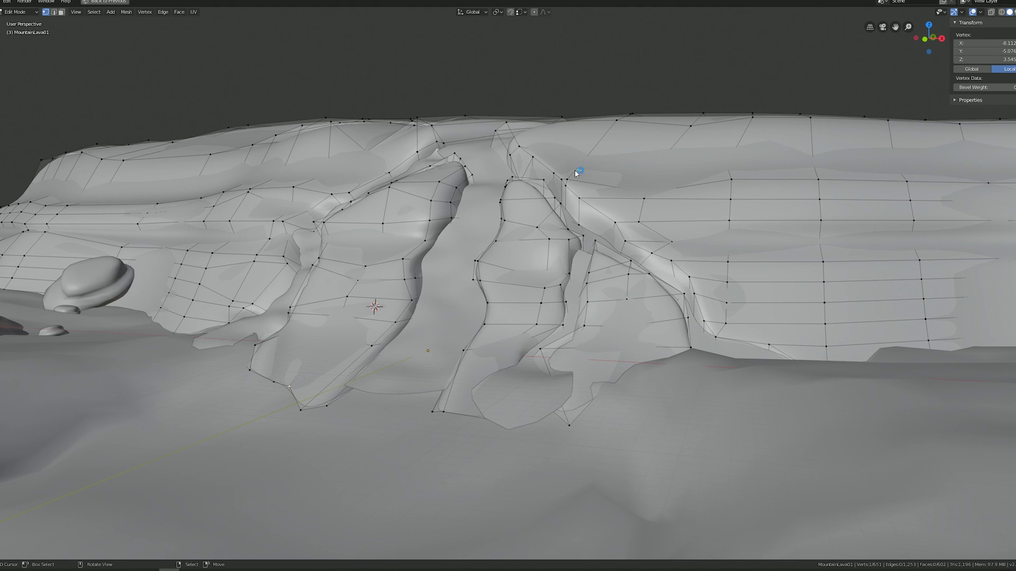
Step: Examine the mesh topology of the mountain and the lava river objects in Edit Mode
{"action": "key", "text": "Tab"}
{"action": "left_click", "coordinate": [484, 187]}
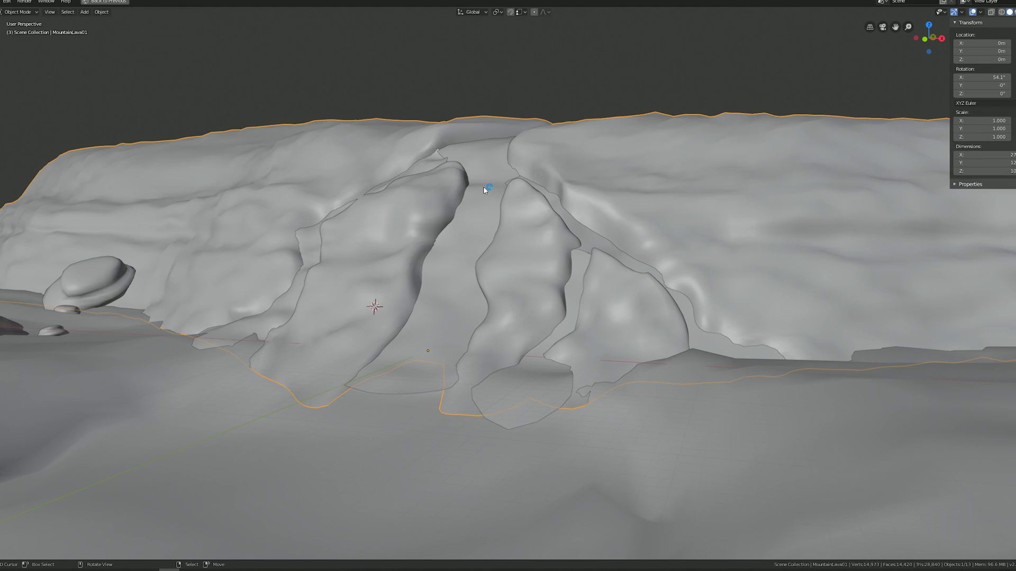
{"action": "key", "text": "Tab"}
{"action": "key", "text": "Tab"}
{"action": "left_click", "coordinate": [567, 223]}
{"action": "left_click", "coordinate": [573, 224]}
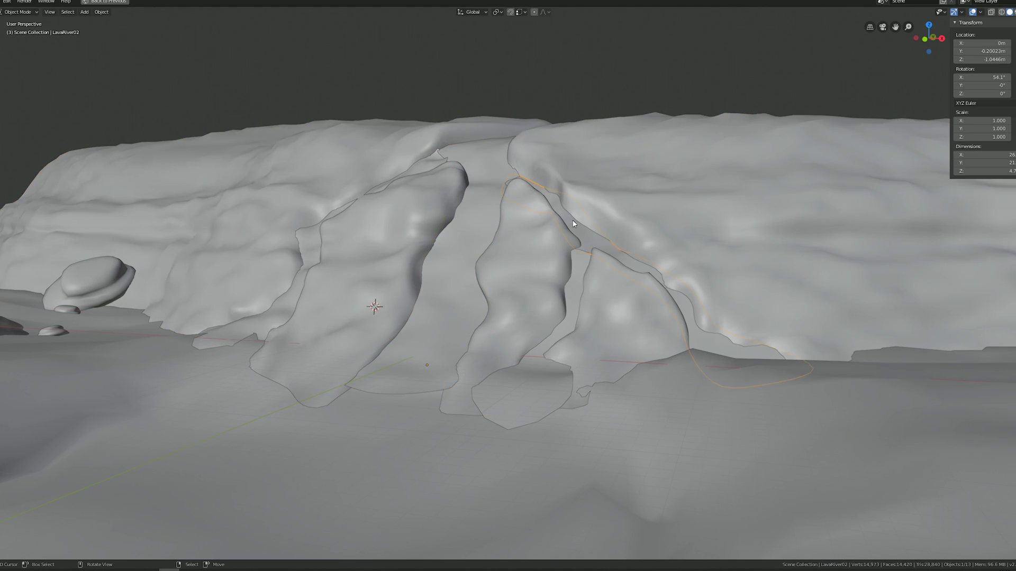
{"action": "left_click", "coordinate": [577, 262]}
{"action": "key", "text": "Tab"}
{"action": "key", "text": "Tab"}
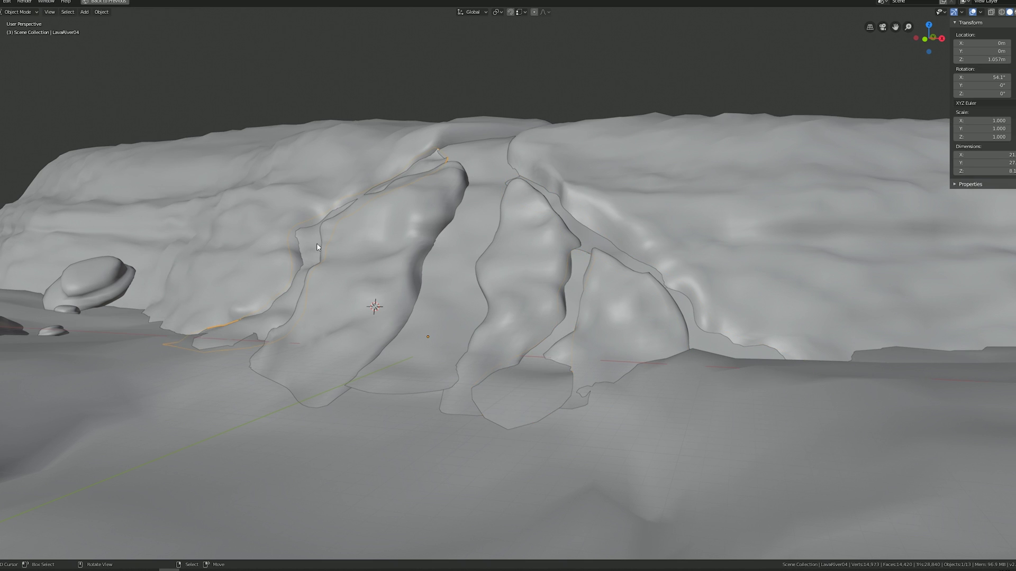
{"action": "key", "text": "Tab"}
{"action": "key", "text": "Tab"}
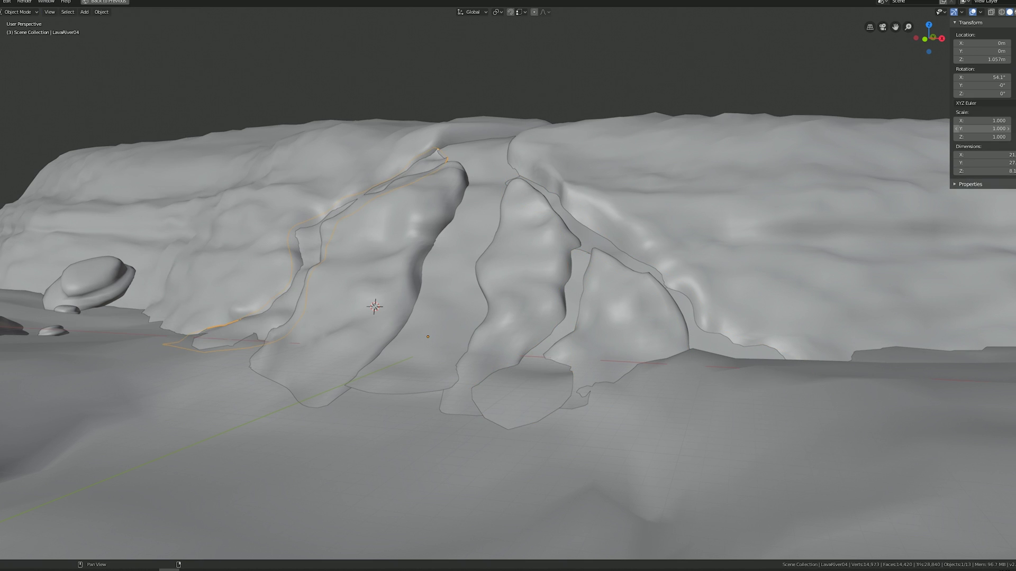
Step: Examine the Subdivision and Displace modifiers of LavaRiver04 and MountainLava01, and open the Displace texture's settings
{"action": "key", "text": "ctrl+alt+space"}
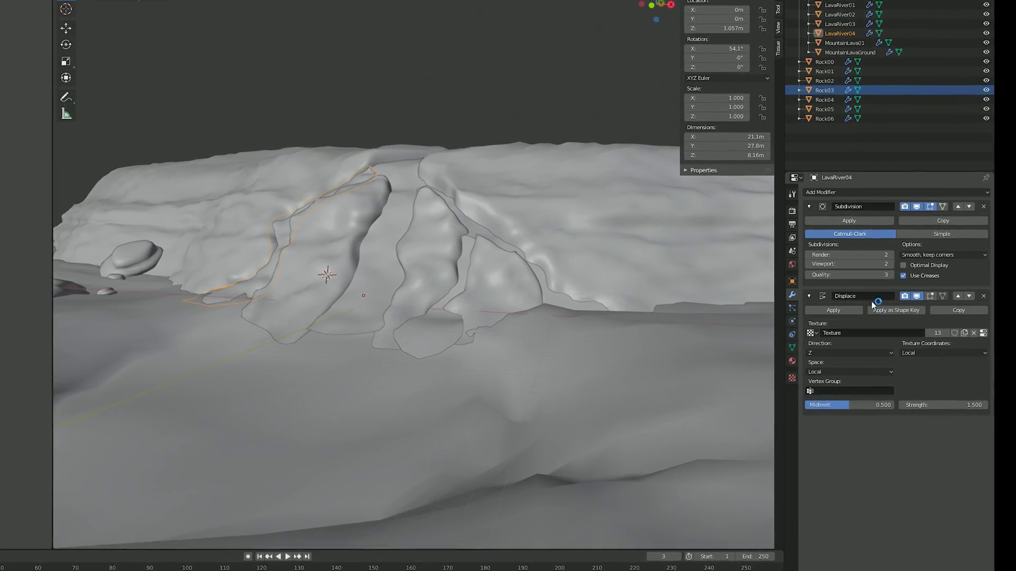
{"action": "left_click", "coordinate": [513, 202]}
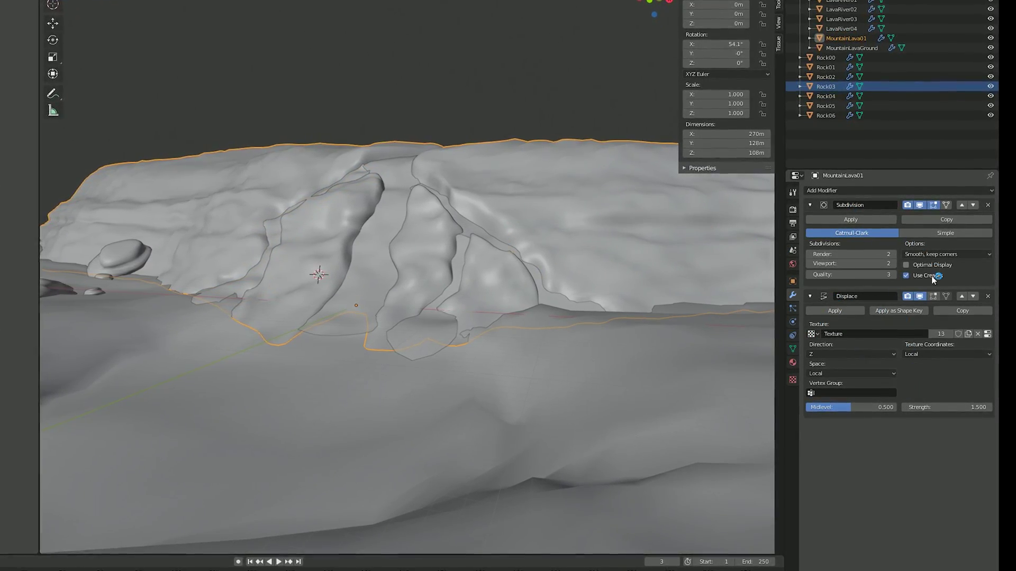
{"action": "left_click", "coordinate": [987, 334]}
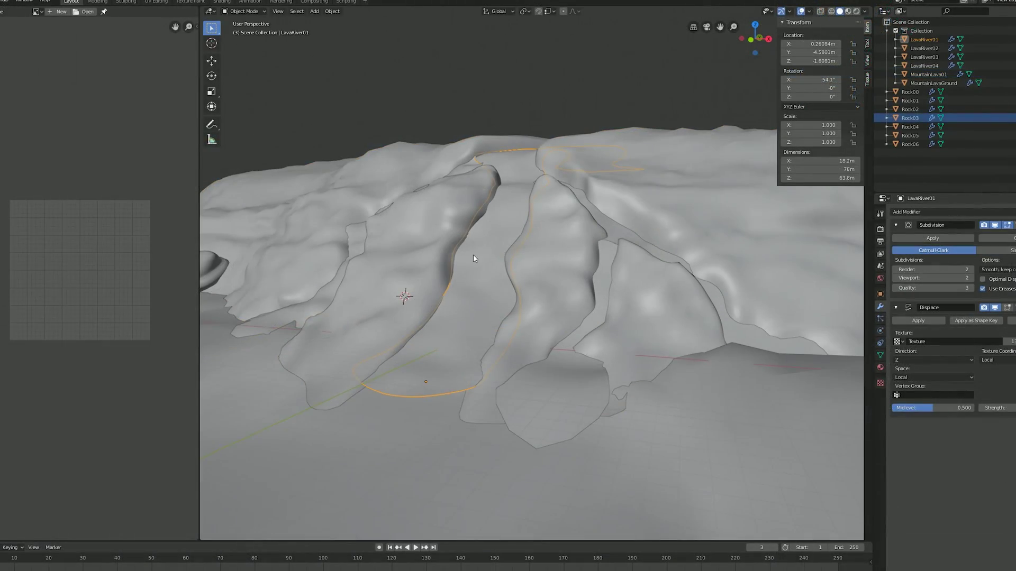
Step: Try to unwrap the whole central lava river mesh, LavaRiver01, with Lightmap Pack
{"action": "scroll", "coordinate": [469, 263], "scroll_direction": "up", "scroll_amount": 1}
{"action": "middle_click_drag", "start_coordinate": [468, 262], "coordinate": [525, 278]}
{"action": "key", "text": "Tab"}
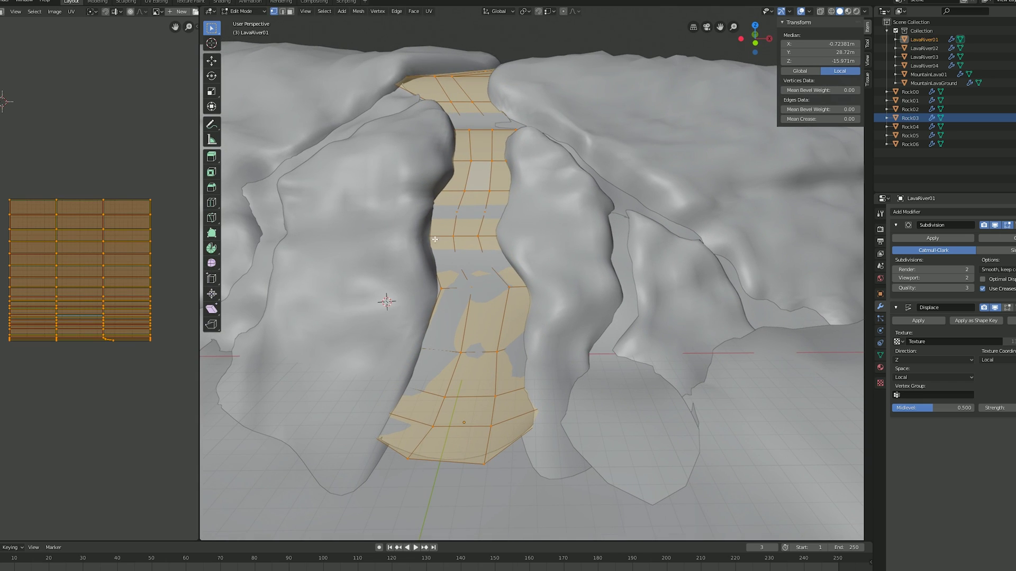
{"action": "key", "text": "u"}
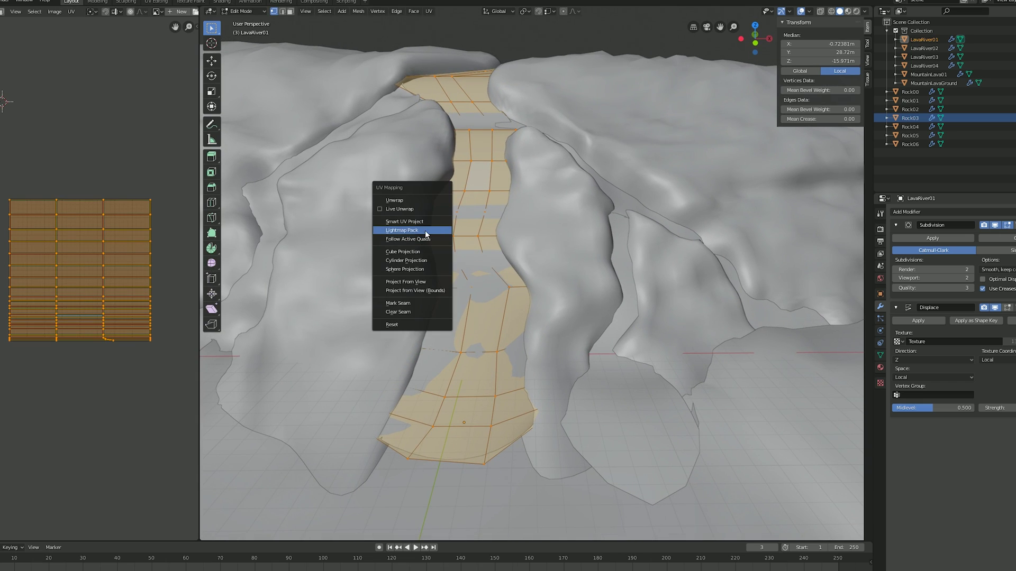
{"action": "left_click", "coordinate": [425, 232]}
{"action": "left_click", "coordinate": [421, 317]}
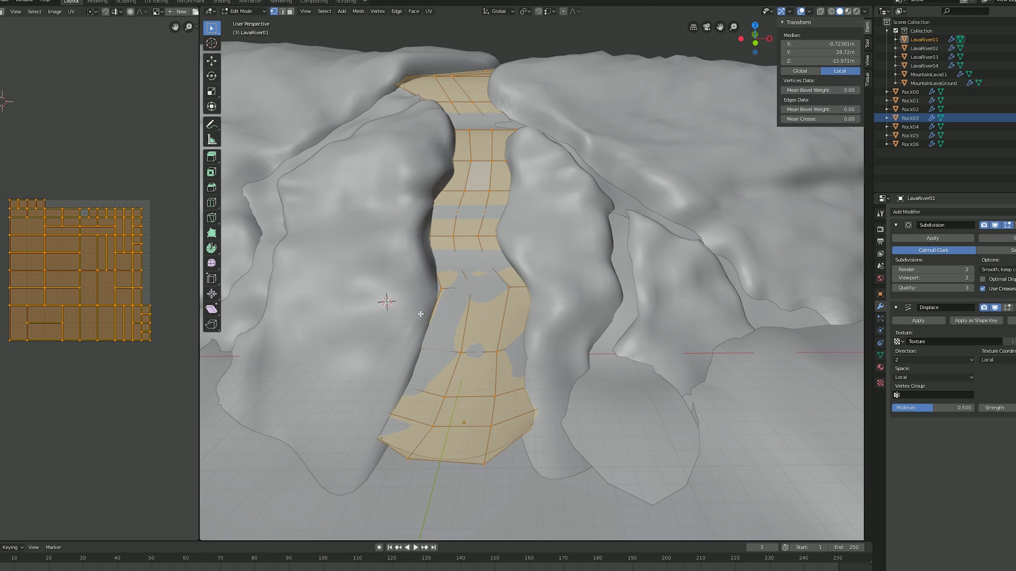
Step: Try to unwrap all of LavaRiver01's faces with Follow Active Quads from a central quad, using the Length Average edge mode
{"action": "key", "text": "ctrl+Tab"}
{"action": "left_click", "coordinate": [450, 246]}
{"action": "right_click", "coordinate": [467, 227]}
{"action": "key", "text": "a"}
{"action": "key", "text": "a"}
{"action": "key", "text": "u"}
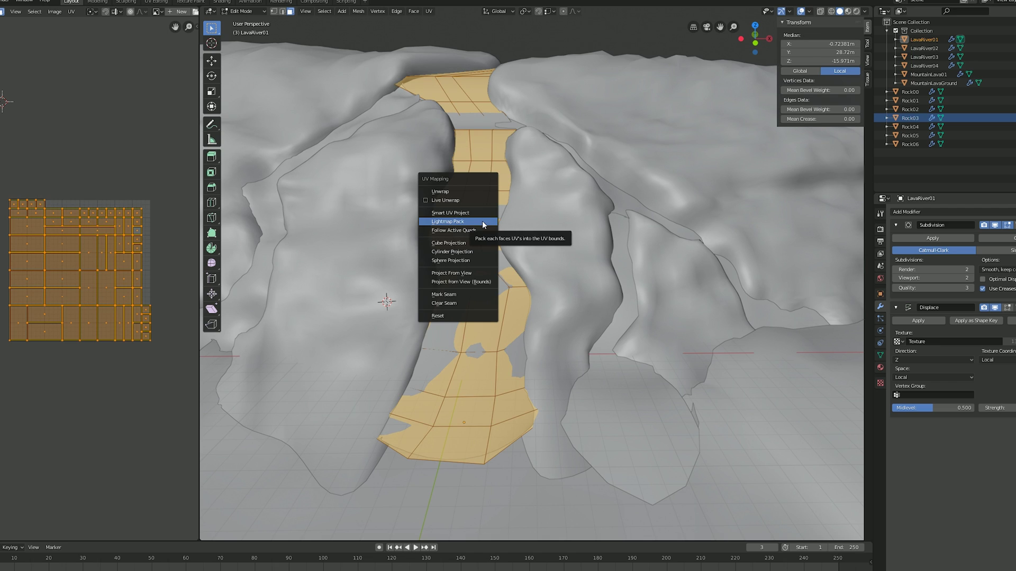
{"action": "left_click", "coordinate": [484, 231]}
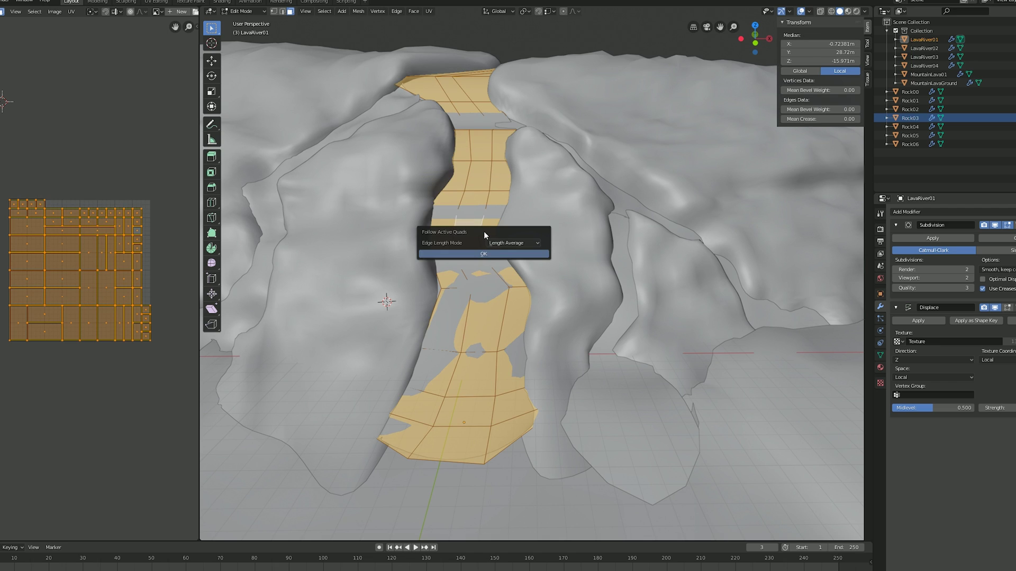
{"action": "left_click", "coordinate": [484, 257]}
{"action": "scroll", "coordinate": [180, 237], "scroll_direction": "down", "scroll_amount": 3}
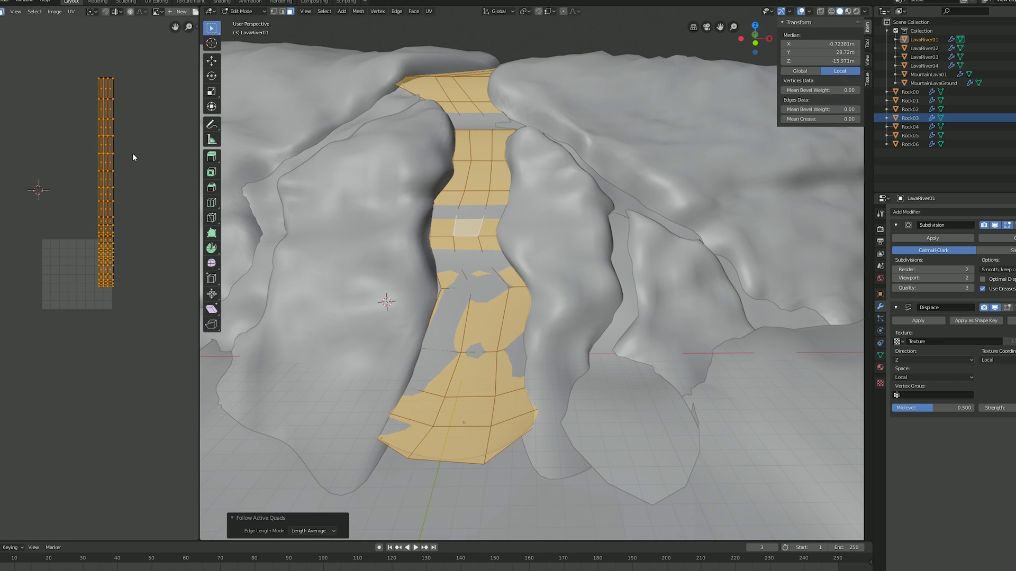
Step: Select individual faces in LavaRiver01's UV layout to examine which parts of the river they map to
{"action": "scroll", "coordinate": [130, 165], "scroll_direction": "up", "scroll_amount": 2}
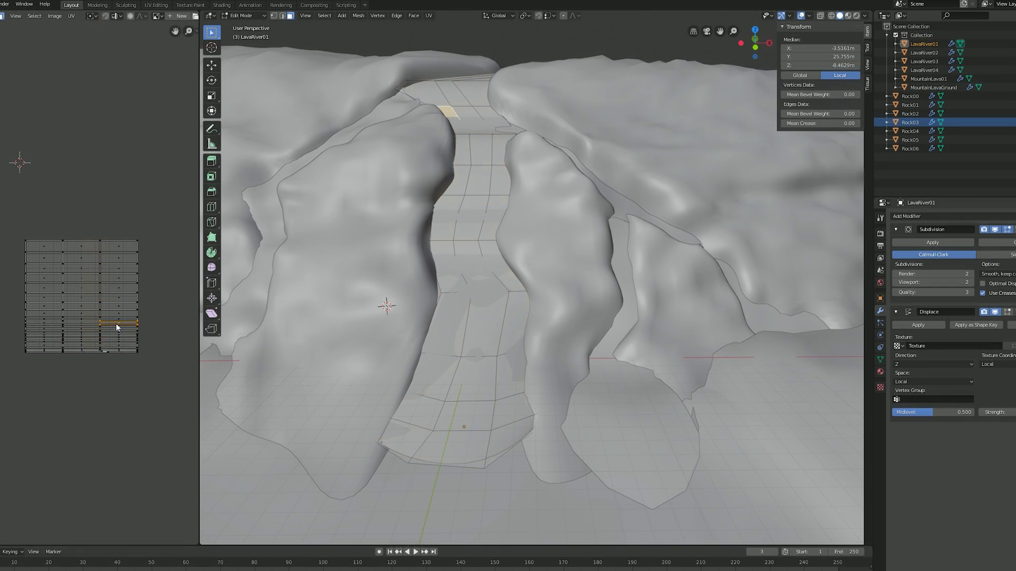
{"action": "left_click", "coordinate": [115, 334]}
{"action": "left_click", "coordinate": [116, 345]}
{"action": "left_click", "coordinate": [116, 349]}
{"action": "left_click", "coordinate": [116, 351]}
{"action": "left_click", "coordinate": [122, 322]}
{"action": "left_click", "coordinate": [79, 340]}
{"action": "left_click", "coordinate": [77, 344]}
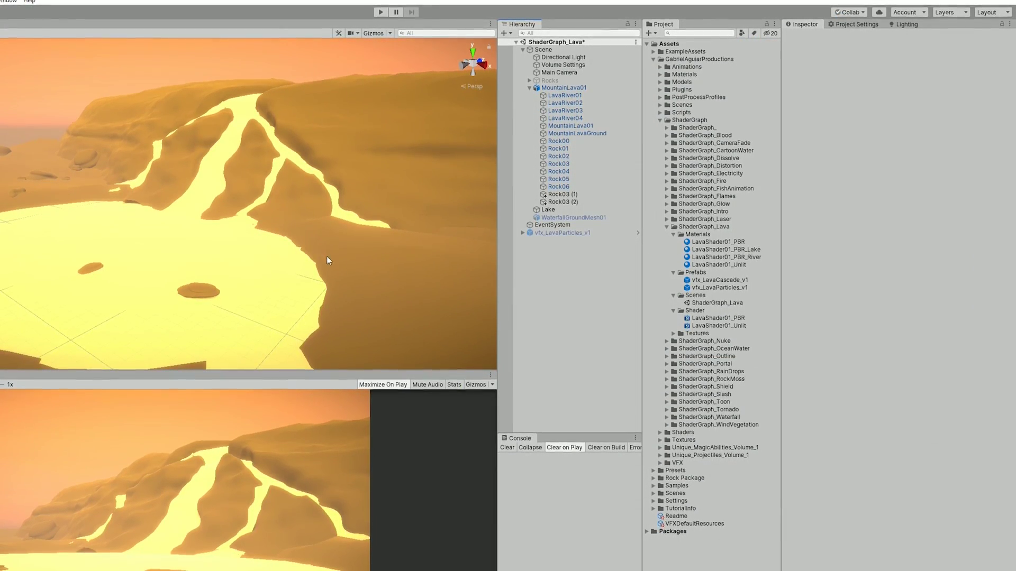
Step: Switch to Unity and create a PBR Graph named LavaShader01_PBR_tut in the ShaderGraph_Lava Shader folder
{"action": "left_click", "coordinate": [697, 307]}
{"action": "right_click", "coordinate": [707, 308]}
{"action": "mouse_move", "coordinate": [741, 316]}
{"action": "mouse_move", "coordinate": [884, 229]}
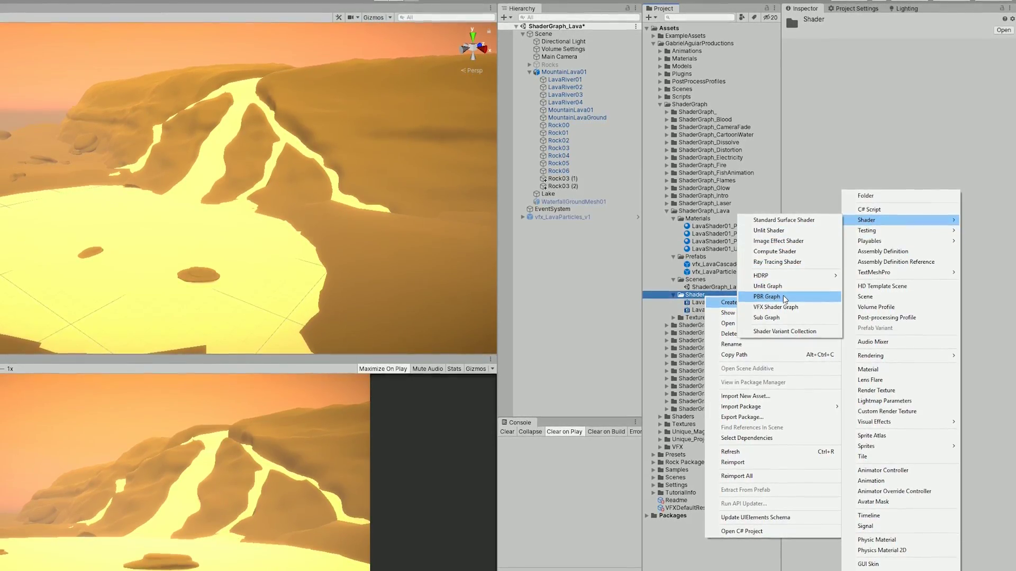
{"action": "left_click", "coordinate": [767, 297]}
{"action": "type", "text": "Lava"}
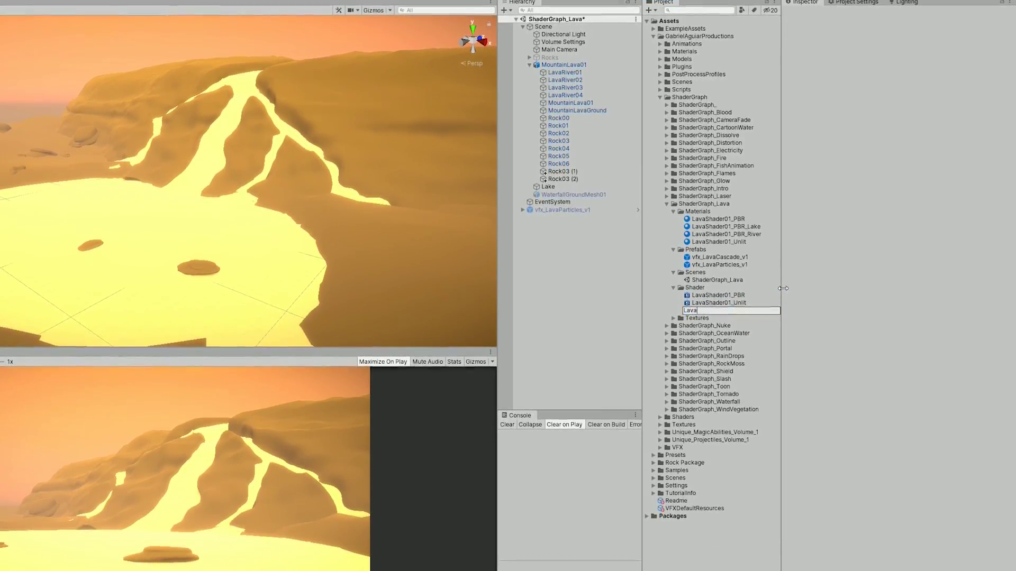
{"action": "type", "text": "Shader01_PBR_tut"}
{"action": "key", "text": "Return"}
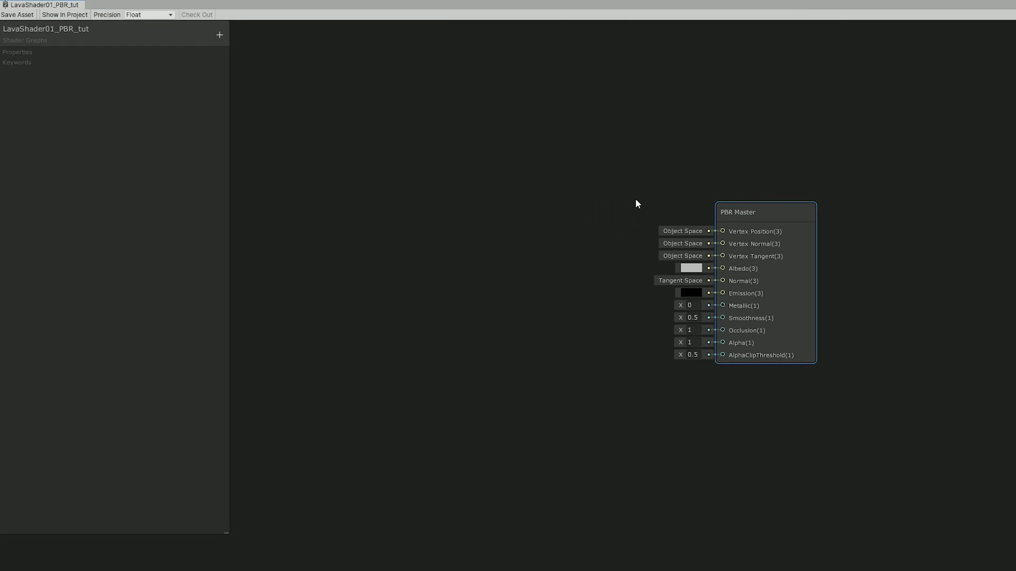
Step: Add two Vector1 properties to the shader graph, named Metallic and Smoothness
{"action": "middle_click_drag", "start_coordinate": [635, 201], "coordinate": [707, 206]}
{"action": "left_click", "coordinate": [220, 34]}
{"action": "left_click", "coordinate": [225, 42]}
{"action": "left_click", "coordinate": [219, 34]}
{"action": "left_click", "coordinate": [244, 41]}
{"action": "double_click", "coordinate": [36, 64]}
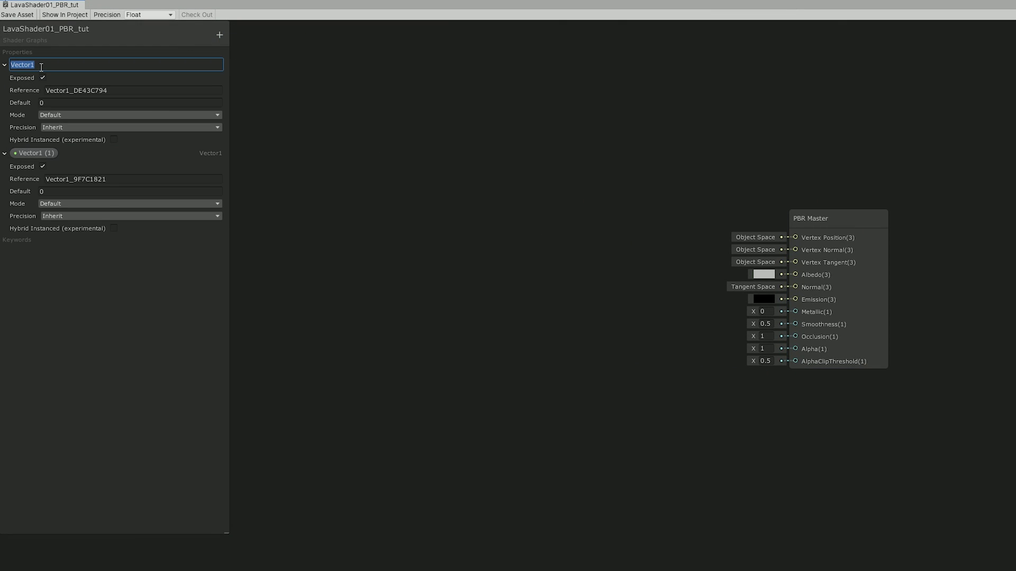
{"action": "double_click", "coordinate": [45, 154]}
{"action": "key", "text": "Return"}
Step: Connect the Metallic and Smoothness properties to the matching PBR Master inputs, with a Smoothness default of 0.5
{"action": "left_click_drag", "start_coordinate": [439, 241], "coordinate": [762, 317]}
{"action": "left_click_drag", "start_coordinate": [27, 64], "coordinate": [685, 295]}
{"action": "left_click_drag", "start_coordinate": [757, 306], "coordinate": [746, 309]}
{"action": "left_click", "coordinate": [5, 64]}
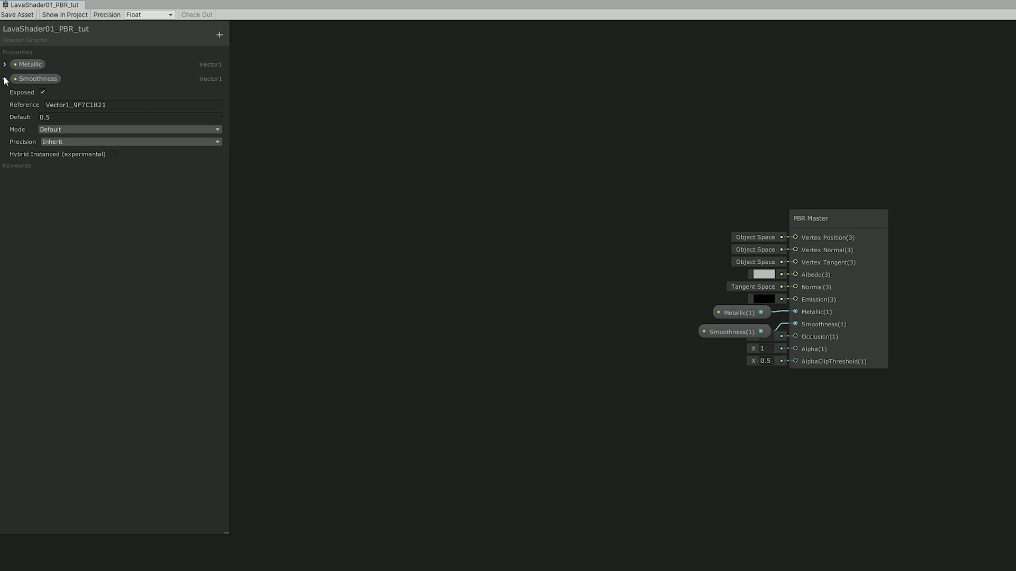
{"action": "left_click", "coordinate": [4, 78]}
Step: Add two Texture2D properties named LavaTexture and LavaNormals
{"action": "left_click", "coordinate": [220, 35]}
{"action": "left_click", "coordinate": [284, 96]}
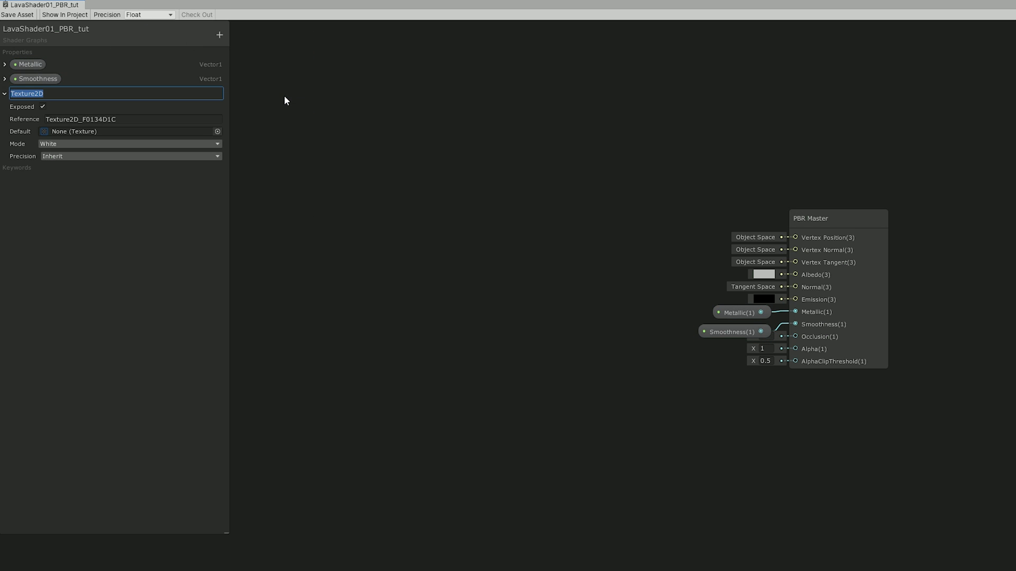
{"action": "type", "text": "LavaTexture"}
{"action": "key", "text": "Return"}
{"action": "left_click", "coordinate": [220, 34]}
{"action": "left_click", "coordinate": [270, 100]}
{"action": "left_click", "coordinate": [270, 100]}
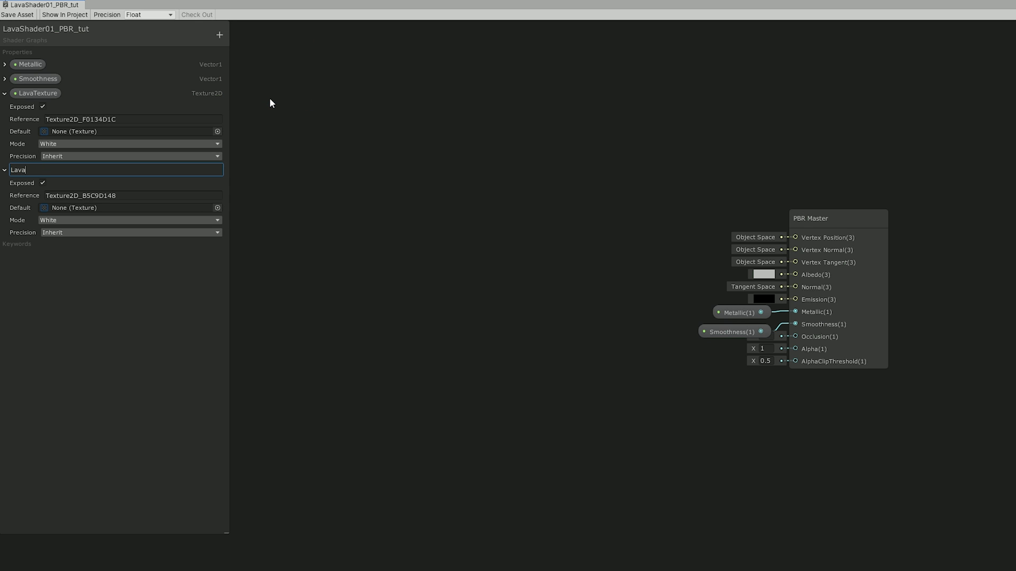
{"action": "type", "text": "LavaNormals"}
{"action": "key", "text": "Return"}
Step: Add a Color property named LavaColor in HDR mode with an opaque white default, and place it above LavaTexture
{"action": "left_click", "coordinate": [219, 35]}
{"action": "left_click", "coordinate": [238, 93]}
{"action": "type", "text": "LavaColor"}
{"action": "key", "text": "Return"}
{"action": "left_click", "coordinate": [132, 285]}
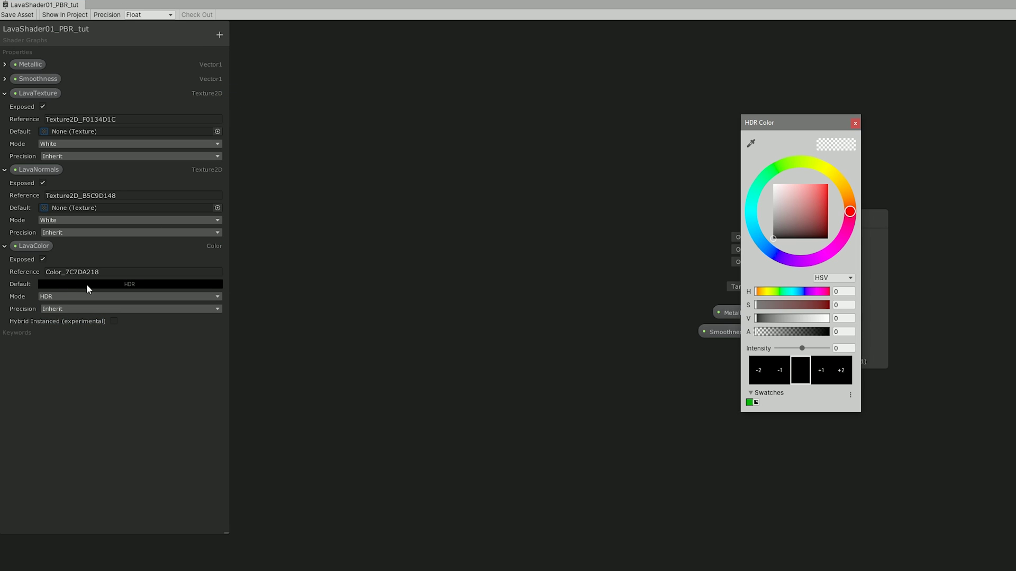
{"action": "left_click_drag", "start_coordinate": [805, 214], "coordinate": [770, 181]}
{"action": "left_click_drag", "start_coordinate": [788, 330], "coordinate": [836, 335]}
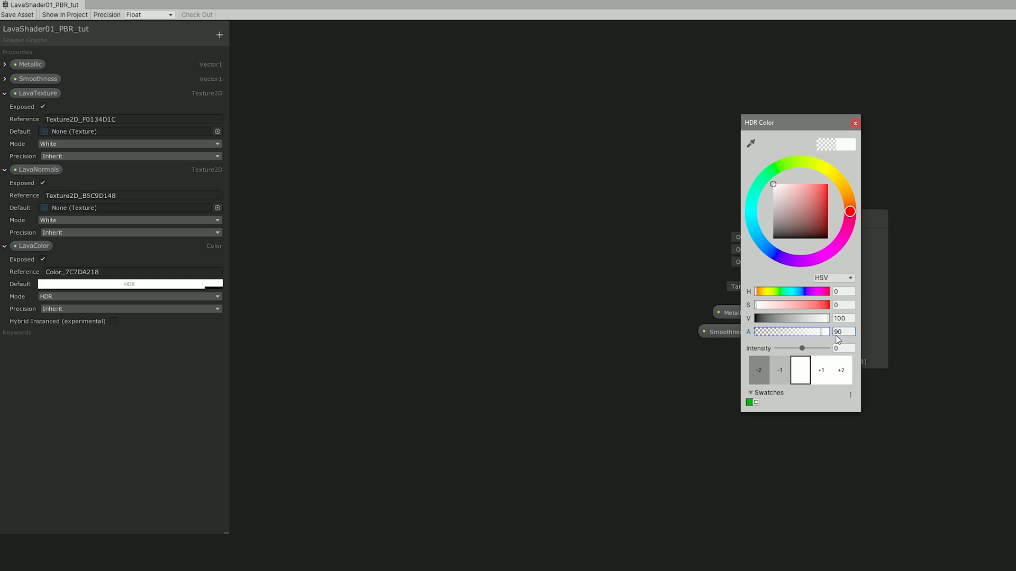
{"action": "left_click", "coordinate": [855, 124]}
{"action": "left_click_drag", "start_coordinate": [34, 252], "coordinate": [51, 107]}
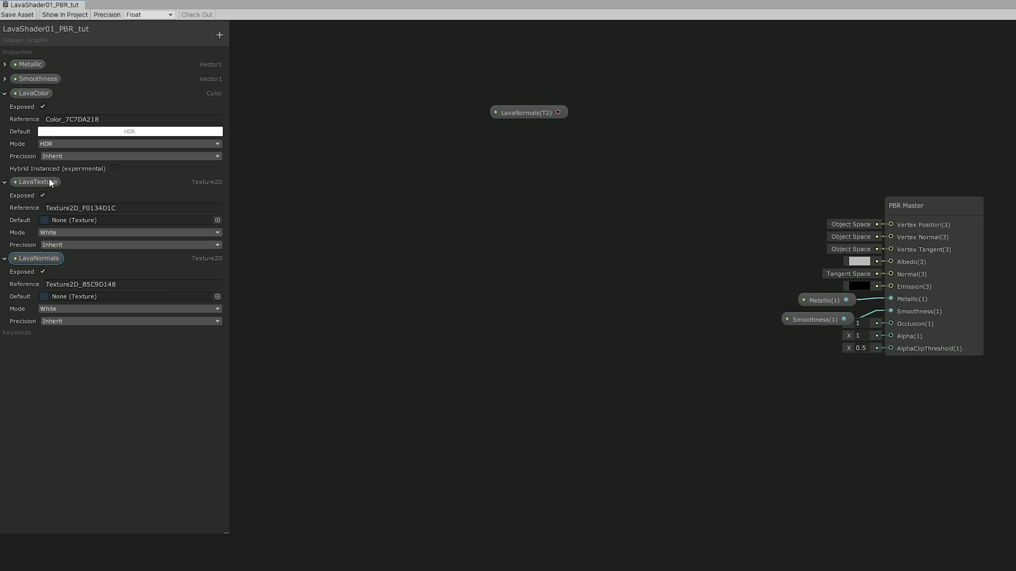
Step: Place the LavaNormals and LavaTexture properties in the graph and feed LavaTexture into a new Sample Texture 2D node
{"action": "left_click_drag", "start_coordinate": [51, 182], "coordinate": [353, 357]}
{"action": "key", "text": "space"}
{"action": "type", "text": "smapl"}
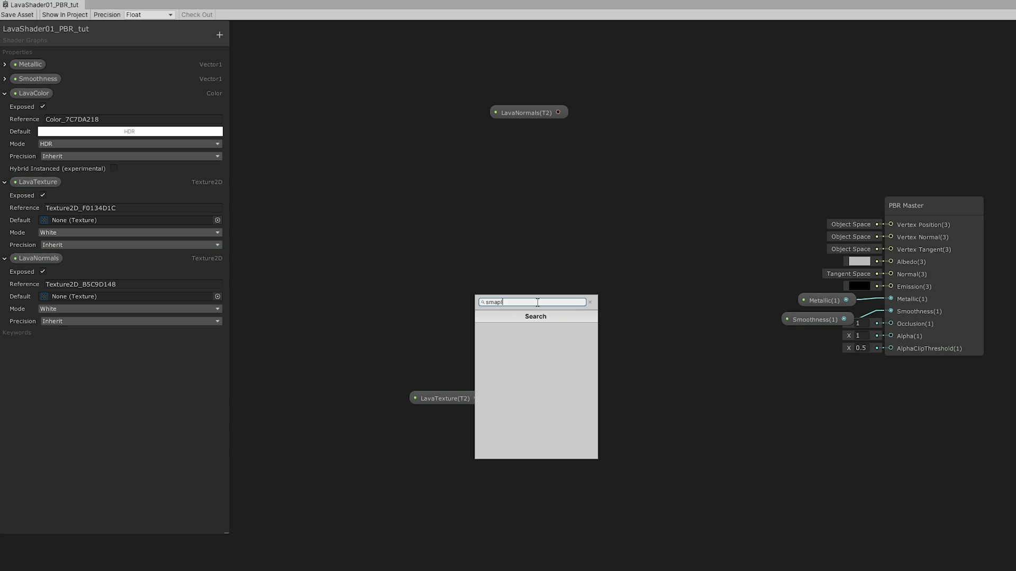
{"action": "key", "text": "BackSpace"}
{"action": "key", "text": "BackSpace"}
{"action": "key", "text": "BackSpace"}
{"action": "type", "text": "a"}
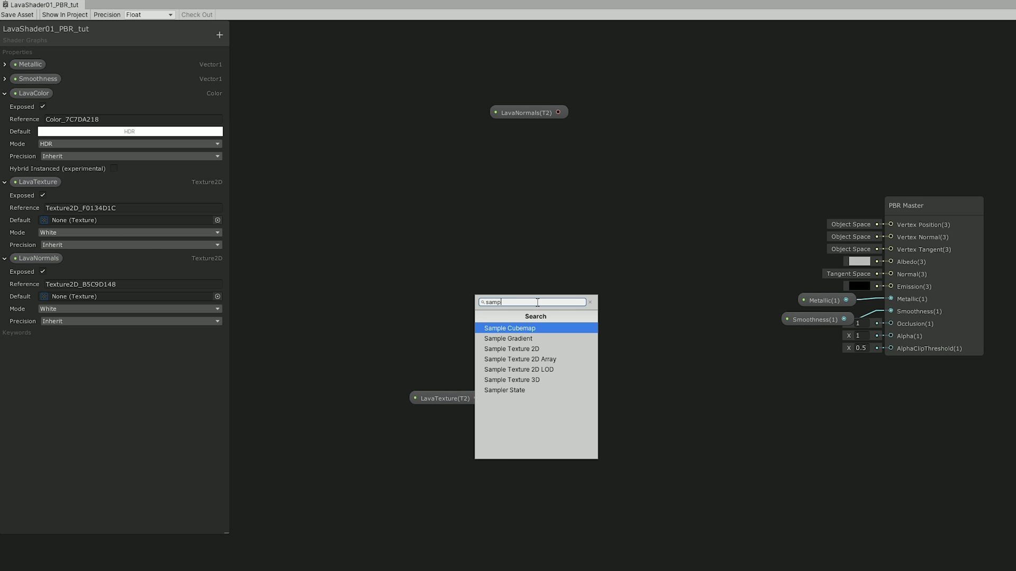
{"action": "key", "text": "Down"}
{"action": "key", "text": "Down"}
{"action": "key", "text": "Return"}
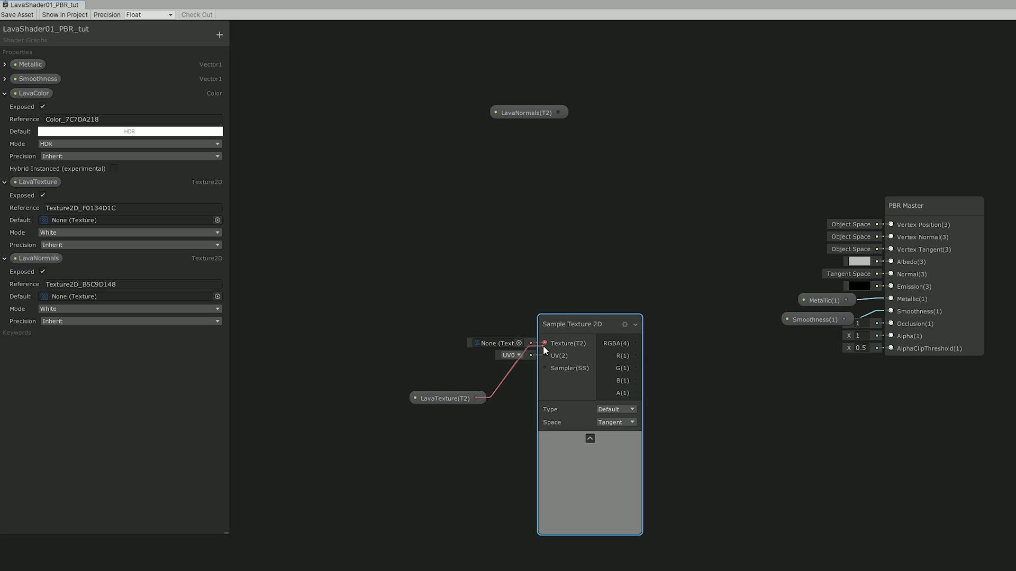
Step: Duplicate the Sample Texture 2D node, connect LavaNormals to the copy, and arrange both nodes above the LavaTexture pair
{"action": "key", "text": "ctrl+d"}
{"action": "left_click_drag", "start_coordinate": [621, 344], "coordinate": [631, 87]}
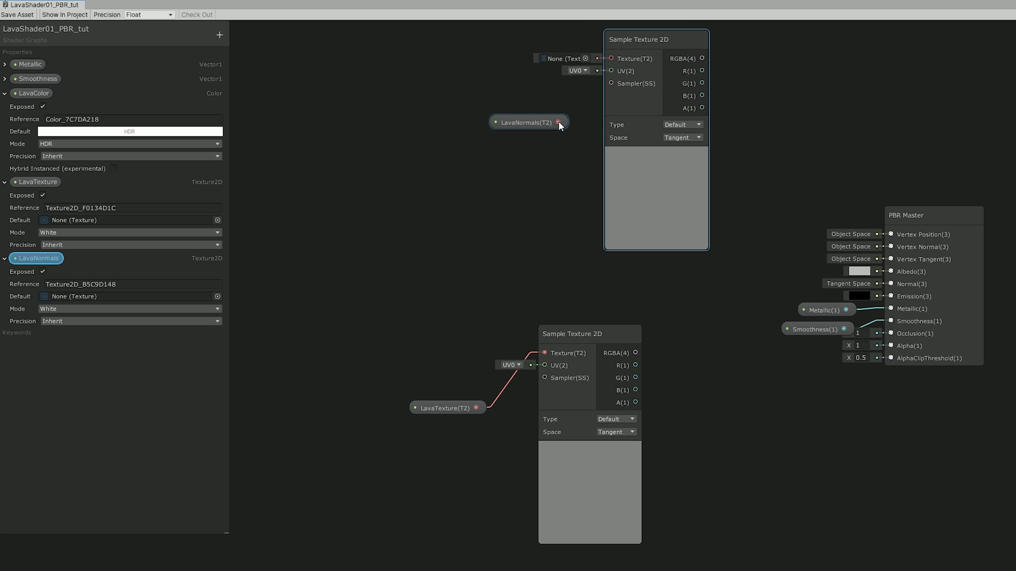
{"action": "left_click_drag", "start_coordinate": [558, 123], "coordinate": [612, 68]}
{"action": "left_click_drag", "start_coordinate": [529, 132], "coordinate": [429, 135]}
{"action": "left_click_drag", "start_coordinate": [665, 82], "coordinate": [599, 127]}
{"action": "left_click_drag", "start_coordinate": [426, 136], "coordinate": [437, 115]}
Step: Connect the RGBA output of the LavaNormals sample to the PBR Master's Normal and that of the LavaTexture sample to Albedo
{"action": "left_click_drag", "start_coordinate": [446, 419], "coordinate": [421, 367]}
{"action": "left_click", "coordinate": [672, 156]}
{"action": "left_click_drag", "start_coordinate": [636, 115], "coordinate": [891, 296]}
{"action": "left_click_drag", "start_coordinate": [635, 365], "coordinate": [896, 284]}
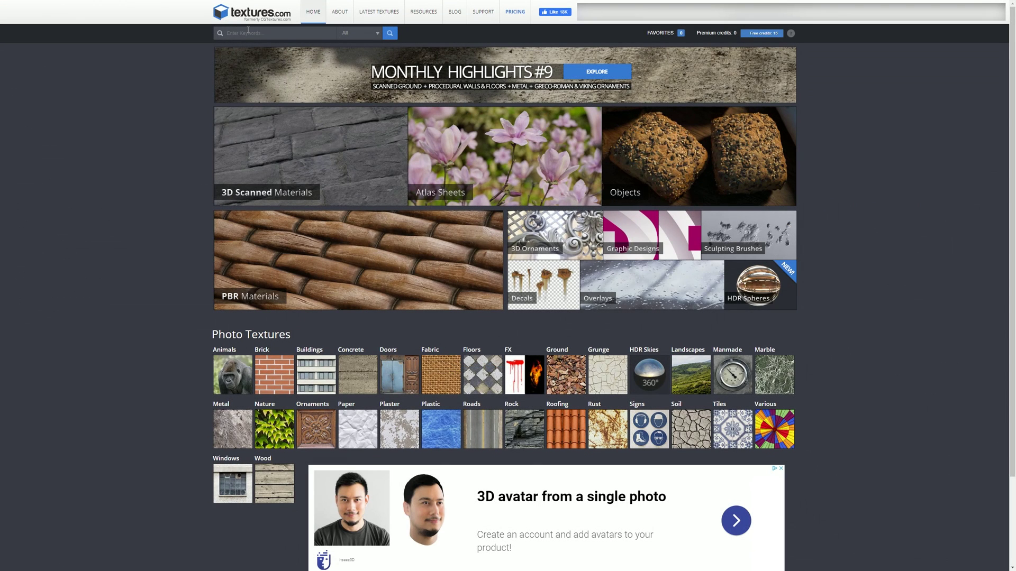
Step: Search textures.com for "lava" and open the Lava 1 PBR material to look through its flat maps
{"action": "type", "text": "la"}
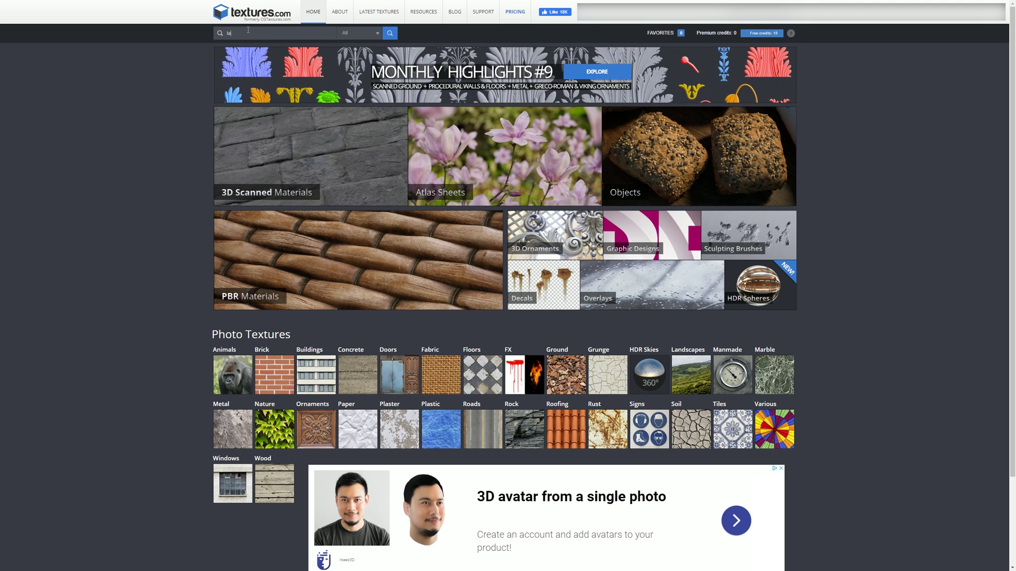
{"action": "type", "text": "va"}
{"action": "key", "text": "Return"}
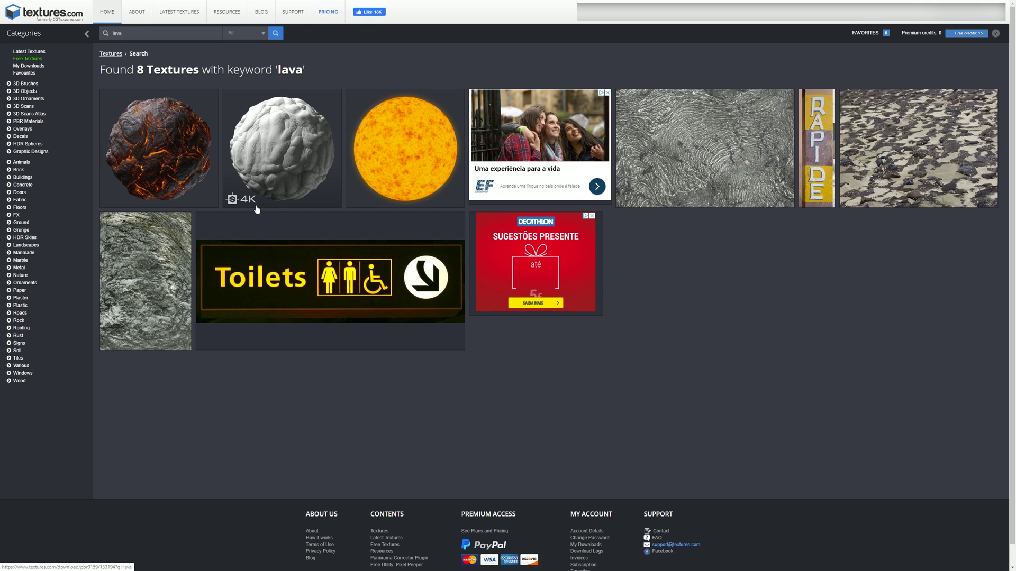
{"action": "left_click", "coordinate": [159, 153]}
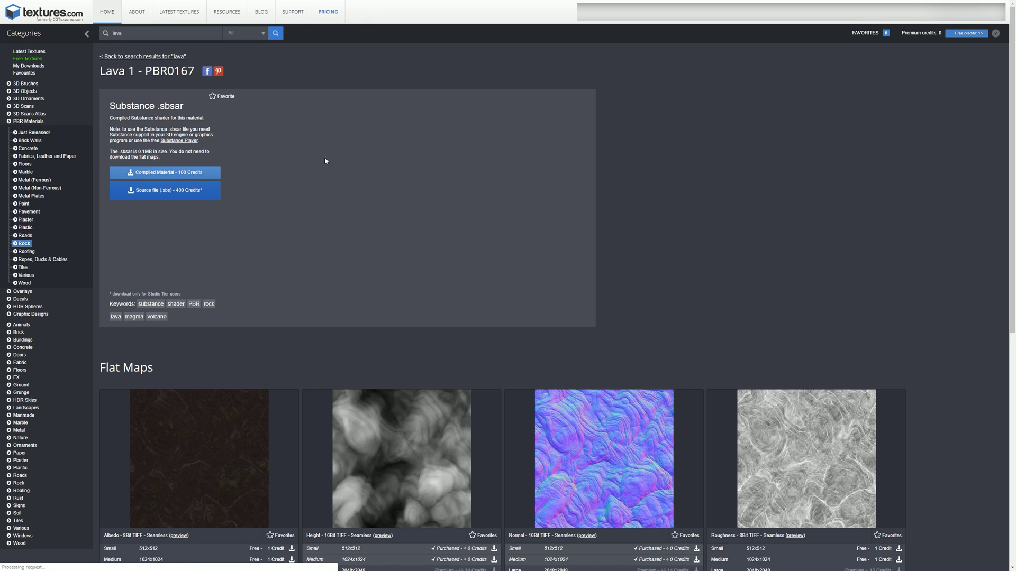
{"action": "scroll", "coordinate": [620, 343], "scroll_direction": "down", "scroll_amount": 3}
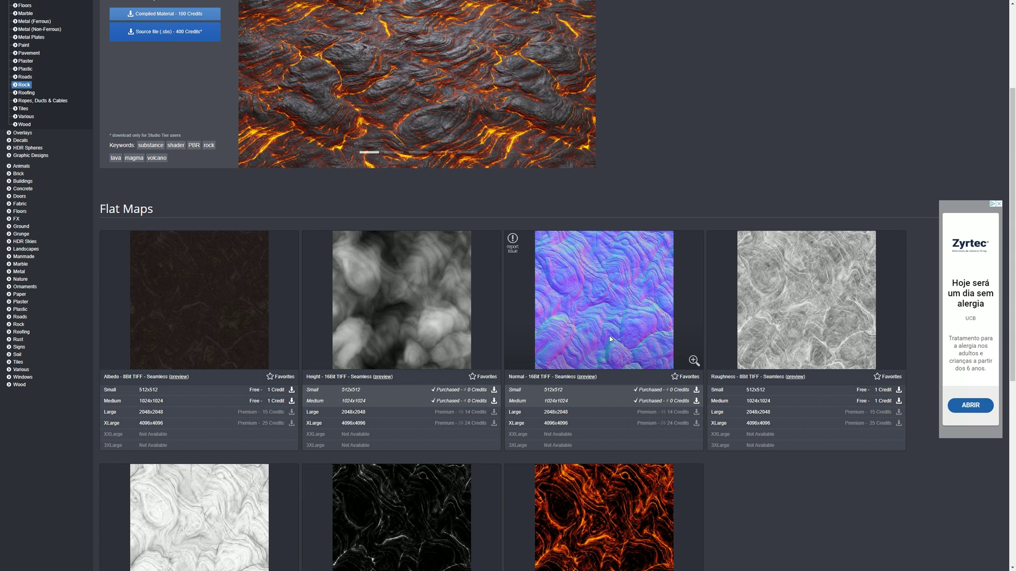
{"action": "scroll", "coordinate": [609, 339], "scroll_direction": "down", "scroll_amount": 1}
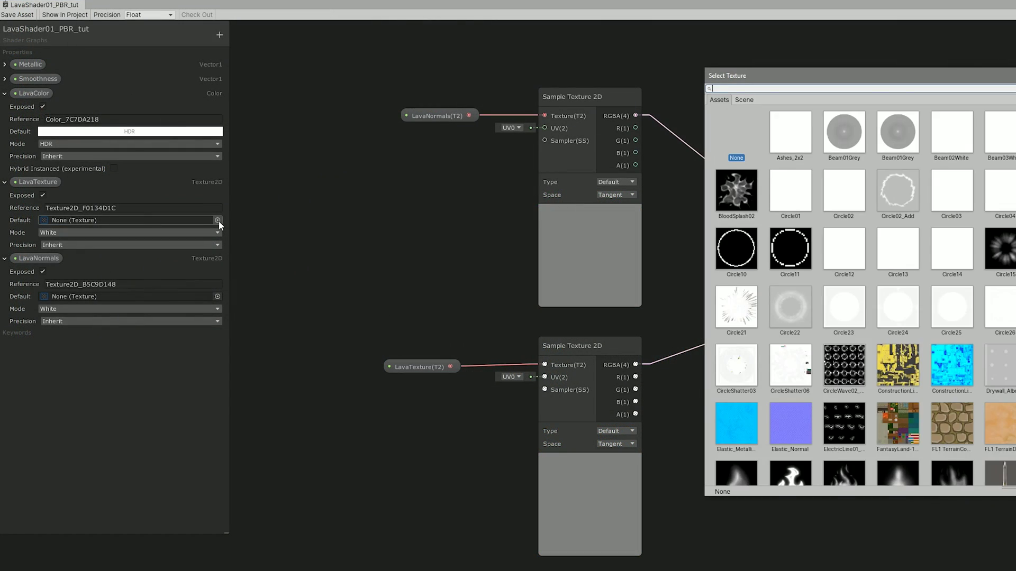
Step: Set LavaTexture's default to TexturesCom_Rock_Lava2_1K_height and LavaNormals' default to TexturesCom_Rock_Lava2_1K_normal, and collapse the sample node previews
{"action": "type", "text": "lava"}
{"action": "left_click", "coordinate": [783, 132]}
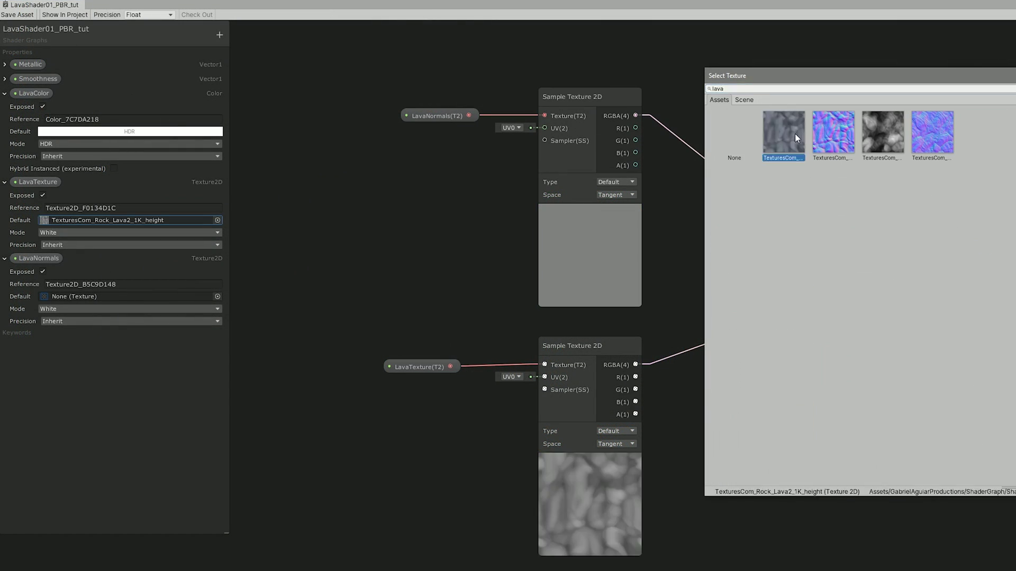
{"action": "double_click", "coordinate": [795, 133]}
{"action": "left_click", "coordinate": [217, 297]}
{"action": "type", "text": "lava"}
{"action": "double_click", "coordinate": [833, 137]}
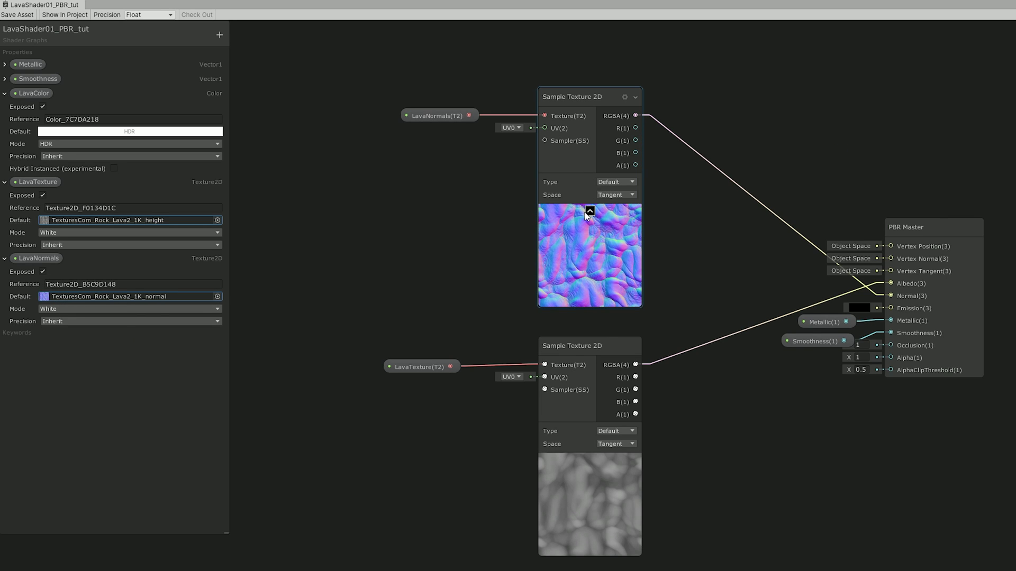
{"action": "left_click", "coordinate": [590, 212]}
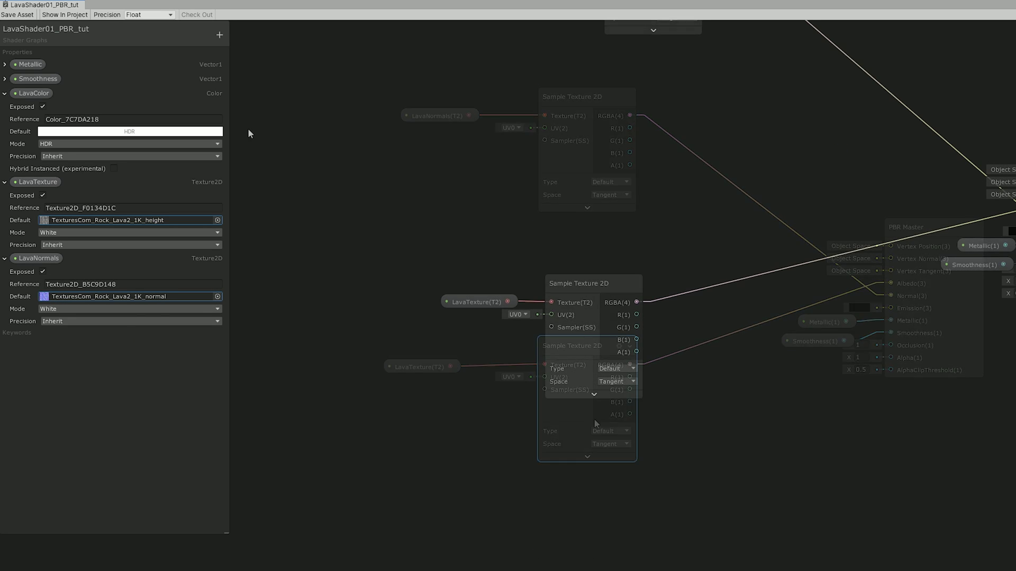
Step: Multiply LavaColor by the LavaTexture sample's RGBA in a new Multiply node and connect the result to the PBR Master's Albedo
{"action": "left_click_drag", "start_coordinate": [32, 93], "coordinate": [719, 228]}
{"action": "type", "text": "mul"}
{"action": "key", "text": "Return"}
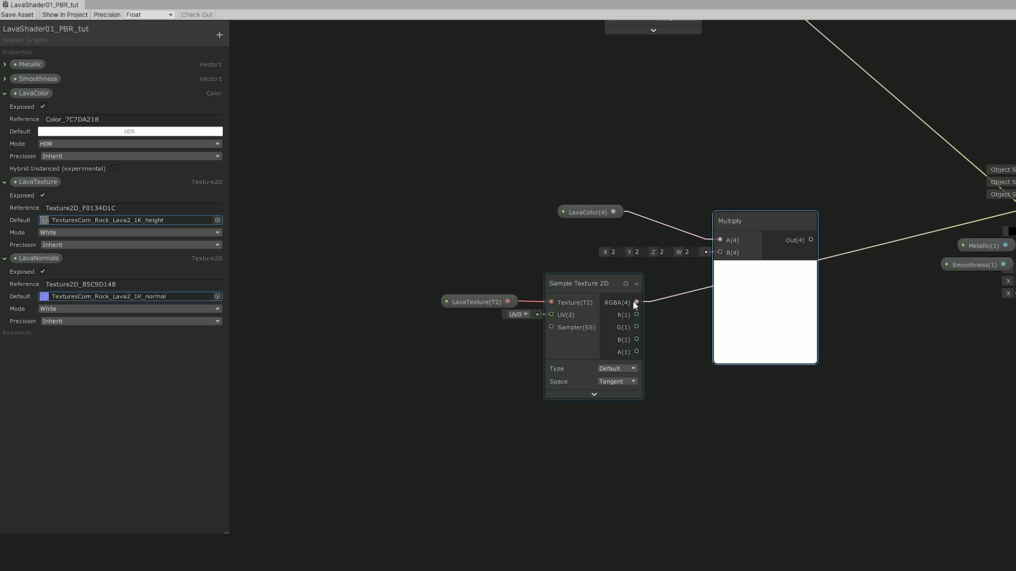
{"action": "left_click_drag", "start_coordinate": [636, 302], "coordinate": [719, 252]}
{"action": "left_click_drag", "start_coordinate": [811, 241], "coordinate": [918, 207]}
{"action": "left_click_drag", "start_coordinate": [629, 237], "coordinate": [629, 242]}
{"action": "left_click_drag", "start_coordinate": [449, 211], "coordinate": [466, 221]}
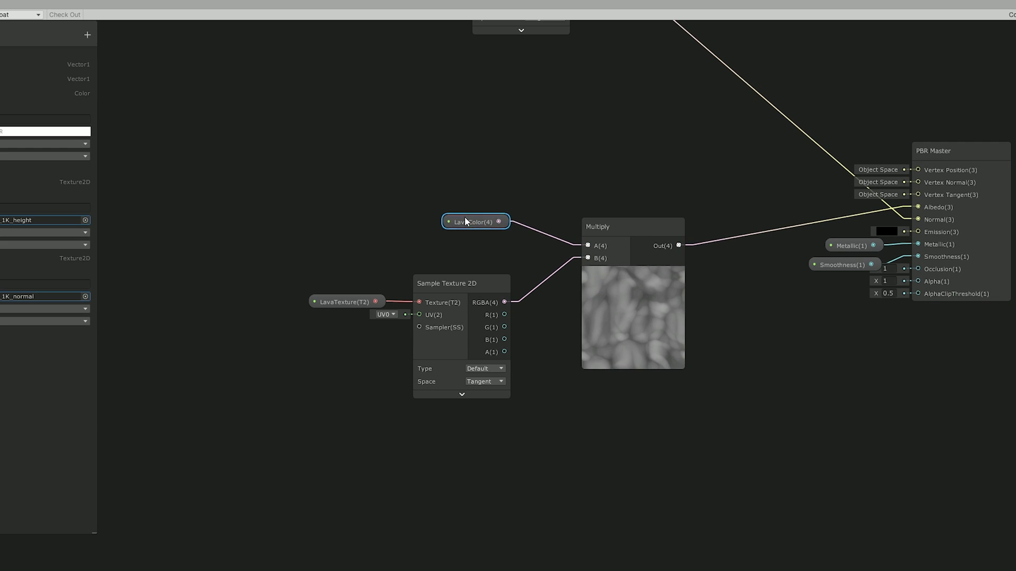
{"action": "left_click_drag", "start_coordinate": [636, 227], "coordinate": [636, 236]}
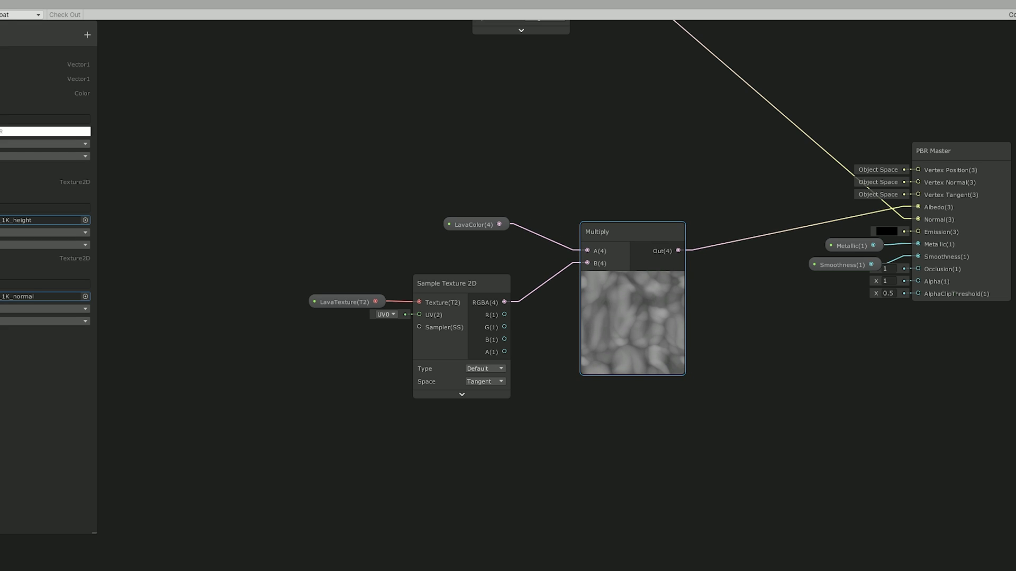
Step: Add a Time node in the empty area of the graph before the texture sample nodes
{"action": "scroll", "coordinate": [635, 270], "scroll_direction": "down", "scroll_amount": 2}
{"action": "middle_click_drag", "start_coordinate": [559, 186], "coordinate": [935, 316]}
{"action": "middle_click_drag", "start_coordinate": [574, 267], "coordinate": [427, 229]}
{"action": "left_click", "coordinate": [426, 228]}
{"action": "key", "text": "space"}
{"action": "type", "text": "time"}
{"action": "key", "text": "Return"}
Step: Add two Multiply nodes with collapsed previews beside the Time node and feed the Time output into both
{"action": "left_click_drag", "start_coordinate": [432, 246], "coordinate": [512, 291]}
{"action": "key", "text": "space"}
{"action": "type", "text": "multiply"}
{"action": "key", "text": "Return"}
{"action": "key", "text": "ctrl+d"}
{"action": "left_click", "coordinate": [517, 229]}
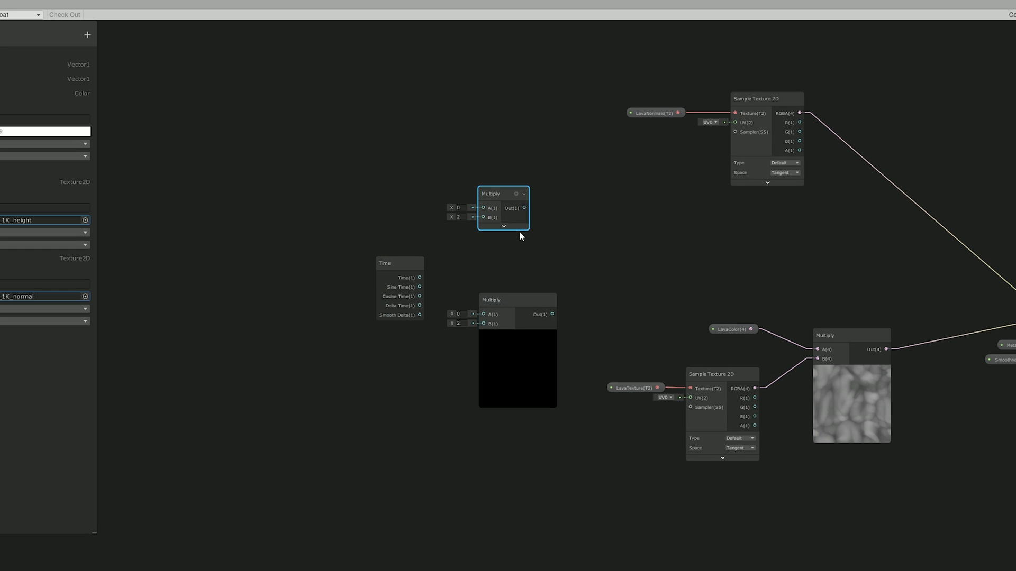
{"action": "left_click", "coordinate": [517, 335]}
{"action": "left_click_drag", "start_coordinate": [382, 264], "coordinate": [371, 264]}
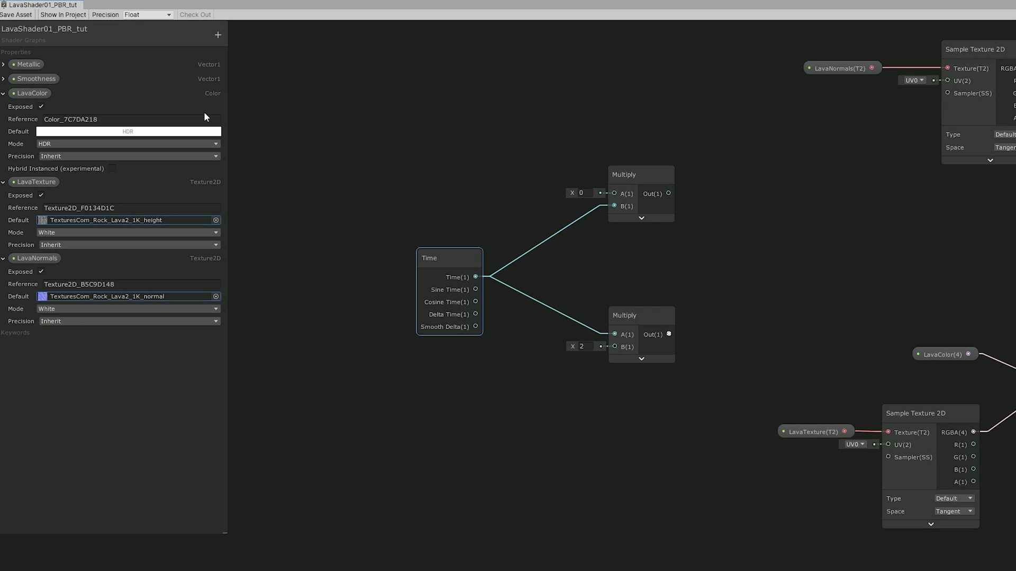
Step: Create a Vector2 property named LavaSpeed with a default Y of 0.1 and place it directly after LavaColor
{"action": "left_click", "coordinate": [217, 34]}
{"action": "left_click", "coordinate": [250, 45]}
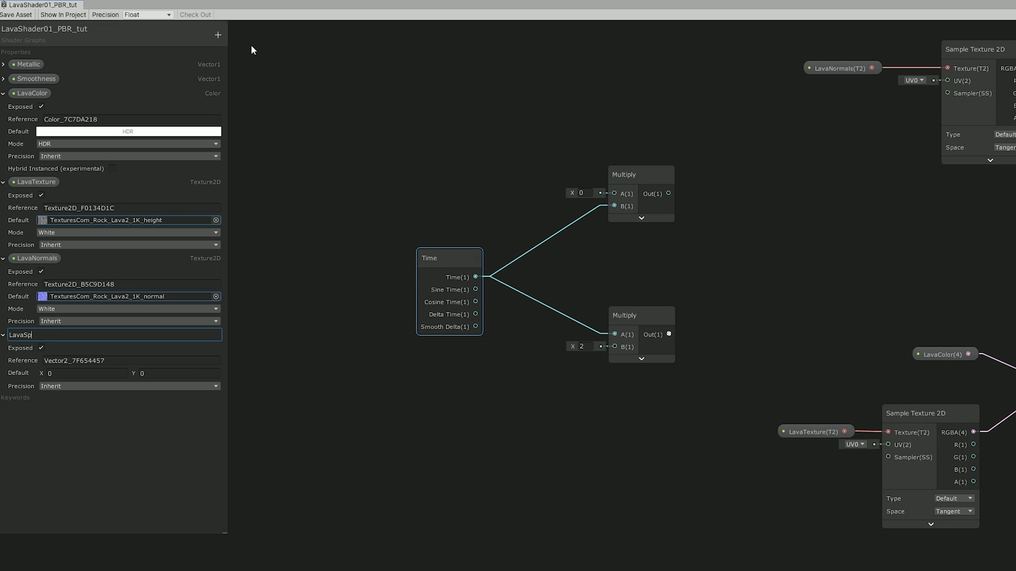
{"action": "key", "text": "Return"}
{"action": "left_click_drag", "start_coordinate": [33, 334], "coordinate": [32, 178]}
{"action": "left_click", "coordinate": [4, 94]}
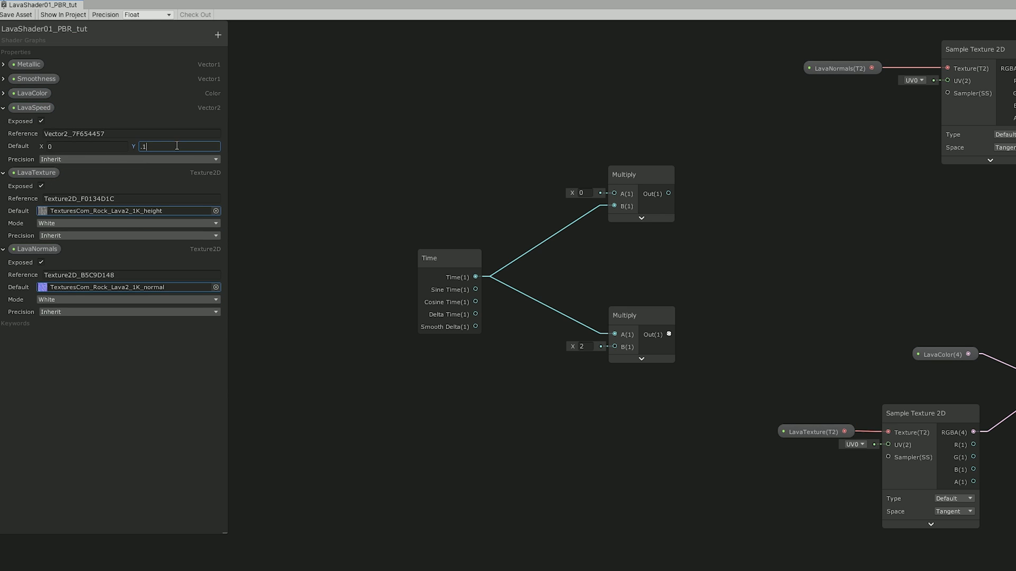
Step: Connect LavaSpeed to the lower Multiply and route its output through a new Tiling And Offset node's Offset into the LavaTexture sample's UV
{"action": "left_click_drag", "start_coordinate": [32, 109], "coordinate": [755, 331]}
{"action": "type", "text": "tili"}
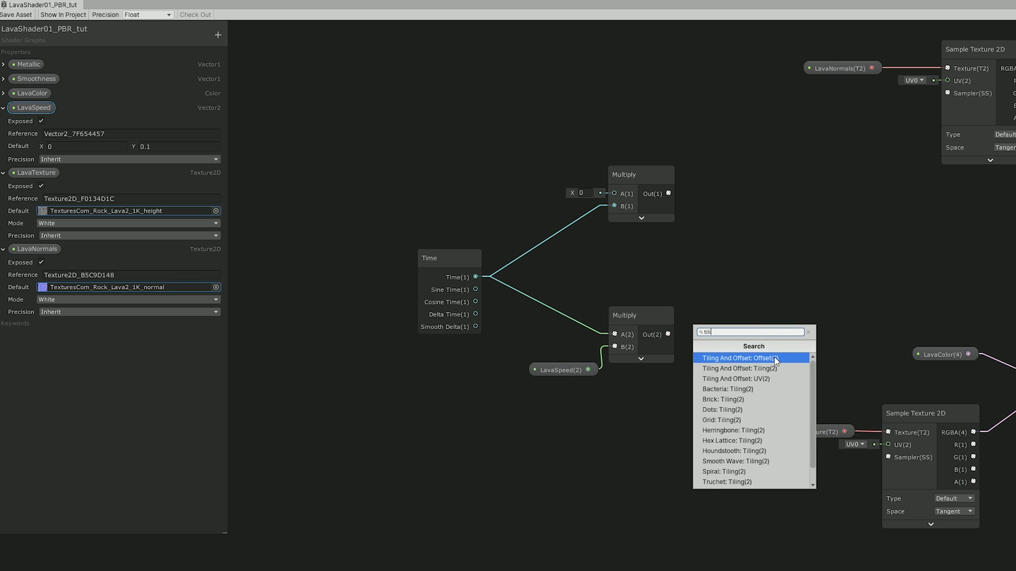
{"action": "left_click", "coordinate": [773, 358]}
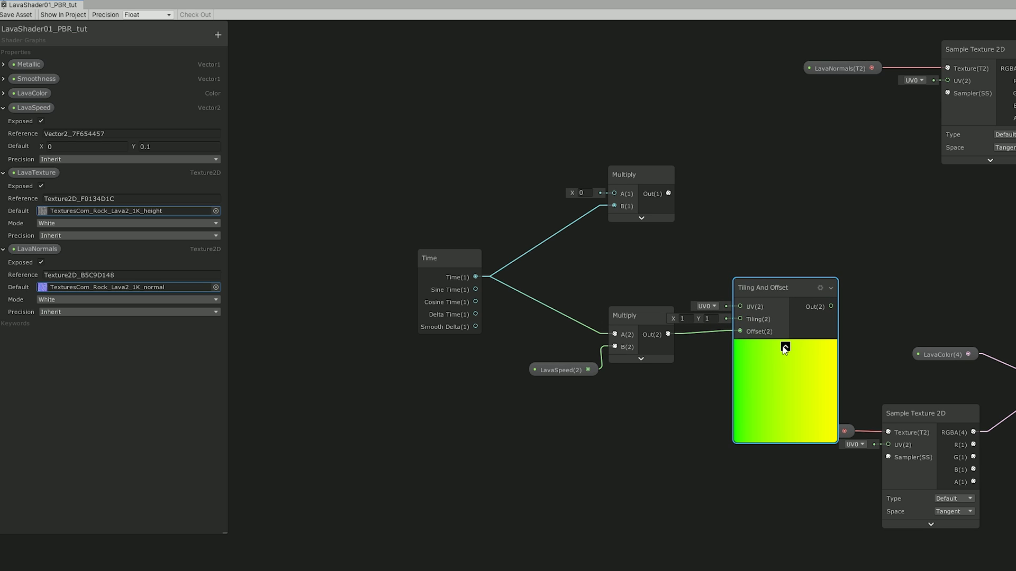
{"action": "left_click", "coordinate": [785, 347]}
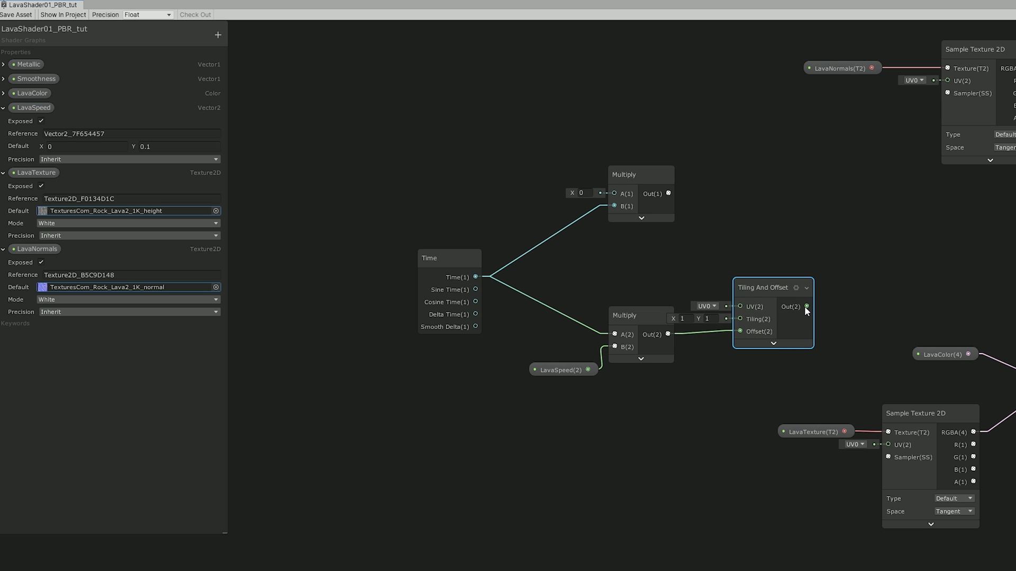
{"action": "left_click_drag", "start_coordinate": [807, 306], "coordinate": [889, 445]}
{"action": "left_click_drag", "start_coordinate": [775, 312], "coordinate": [810, 483]}
Step: Create a Vector2 property named LavaScale
{"action": "middle_click_drag", "start_coordinate": [730, 430], "coordinate": [632, 340]}
{"action": "left_click", "coordinate": [217, 35]}
{"action": "left_click", "coordinate": [239, 54]}
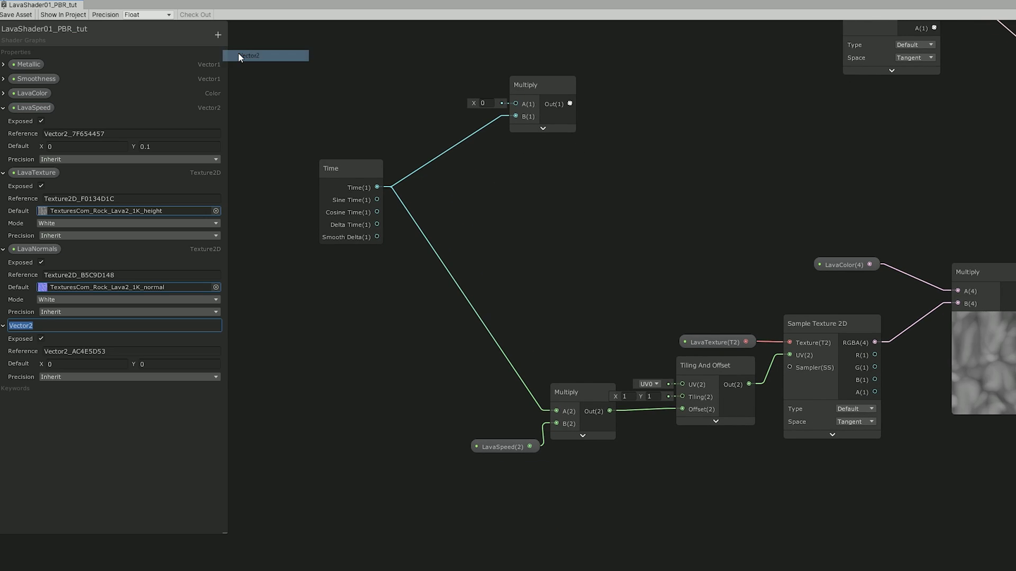
{"action": "type", "text": "LavaScale"}
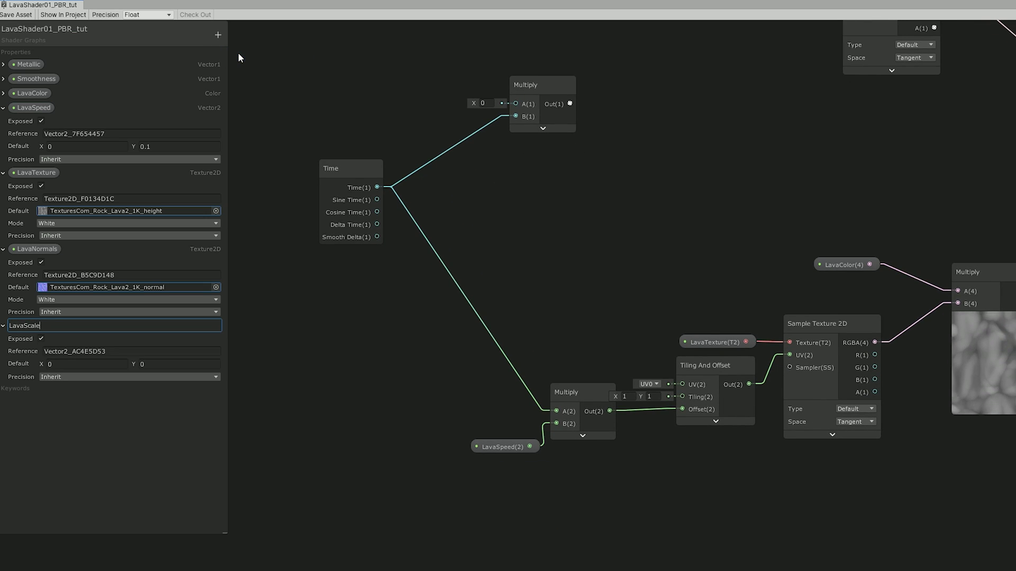
{"action": "key", "text": "Return"}
Step: Connect LavaScale to the Tiling input of the Tiling And Offset node and set its default to X 2, Y 2
{"action": "left_click_drag", "start_coordinate": [33, 326], "coordinate": [688, 398]}
{"action": "left_click", "coordinate": [74, 147]}
{"action": "type", "text": "2"}
{"action": "key", "text": "Tab"}
{"action": "type", "text": "2"}
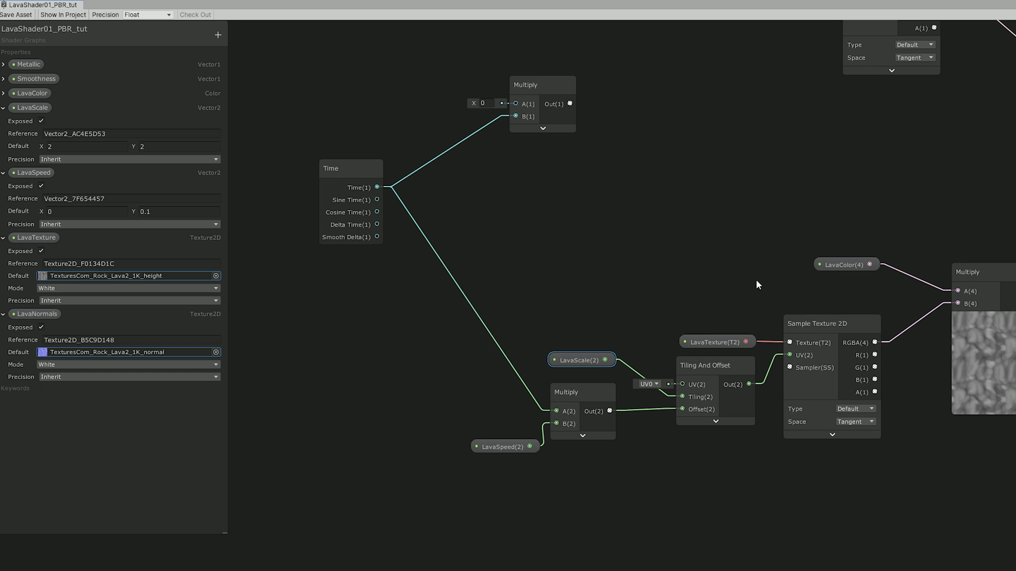
Step: Duplicate the Tiling And Offset node, place the copy near the LavaNormals sample, and connect the upper Multiply's output to its Offset
{"action": "middle_click_drag", "start_coordinate": [697, 264], "coordinate": [692, 348]}
{"action": "left_click", "coordinate": [705, 461]}
{"action": "key", "text": "ctrl+d"}
{"action": "left_click_drag", "start_coordinate": [705, 460], "coordinate": [697, 129]}
{"action": "left_click", "coordinate": [561, 200]}
{"action": "left_click_drag", "start_coordinate": [565, 187], "coordinate": [682, 173]}
{"action": "left_click_drag", "start_coordinate": [533, 169], "coordinate": [567, 167]}
{"action": "middle_click_drag", "start_coordinate": [522, 155], "coordinate": [610, 171]}
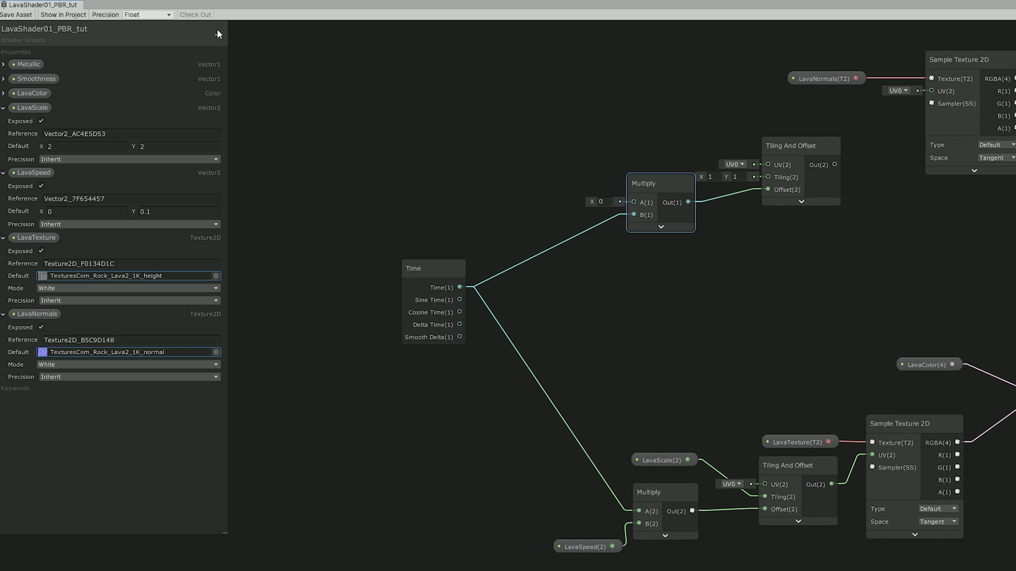
Step: Create a Vector2 property named LavaNormalsSpeed with a default Y of 0.05 and connect it to the upper Multiply's A input
{"action": "left_click", "coordinate": [218, 35]}
{"action": "left_click", "coordinate": [236, 48]}
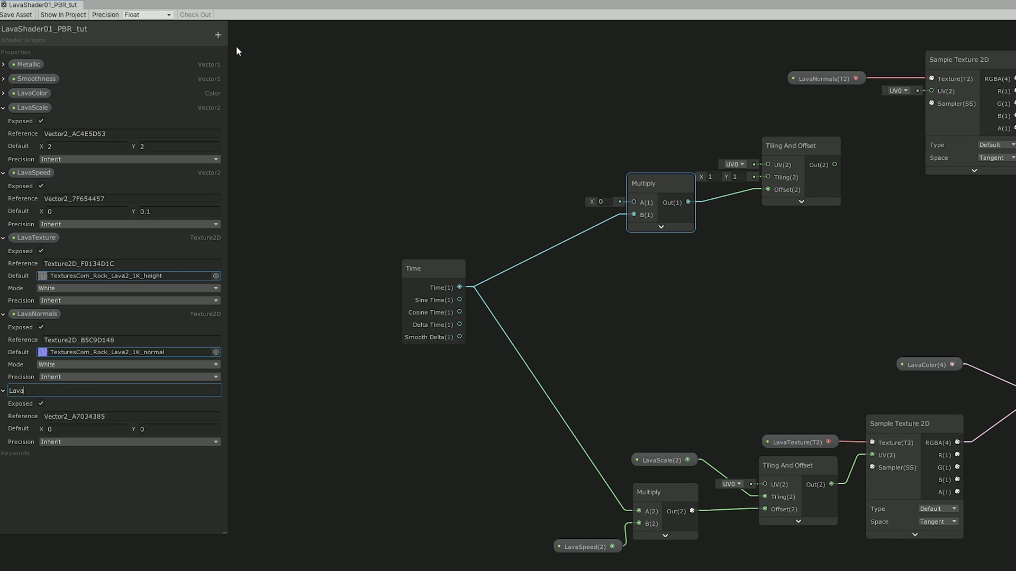
{"action": "key", "text": "Return"}
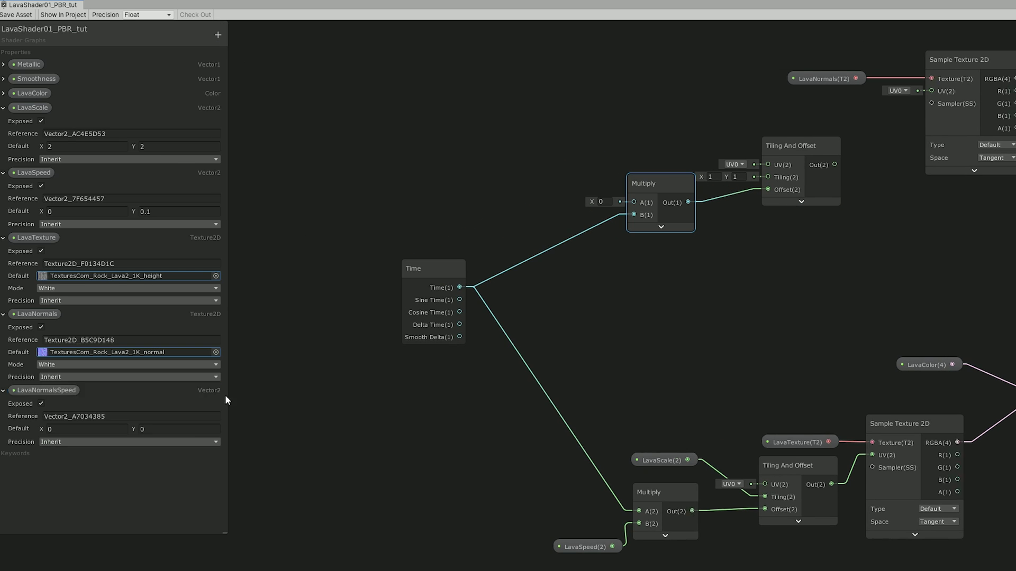
{"action": "left_click", "coordinate": [178, 430]}
{"action": "left_click_drag", "start_coordinate": [65, 393], "coordinate": [627, 205]}
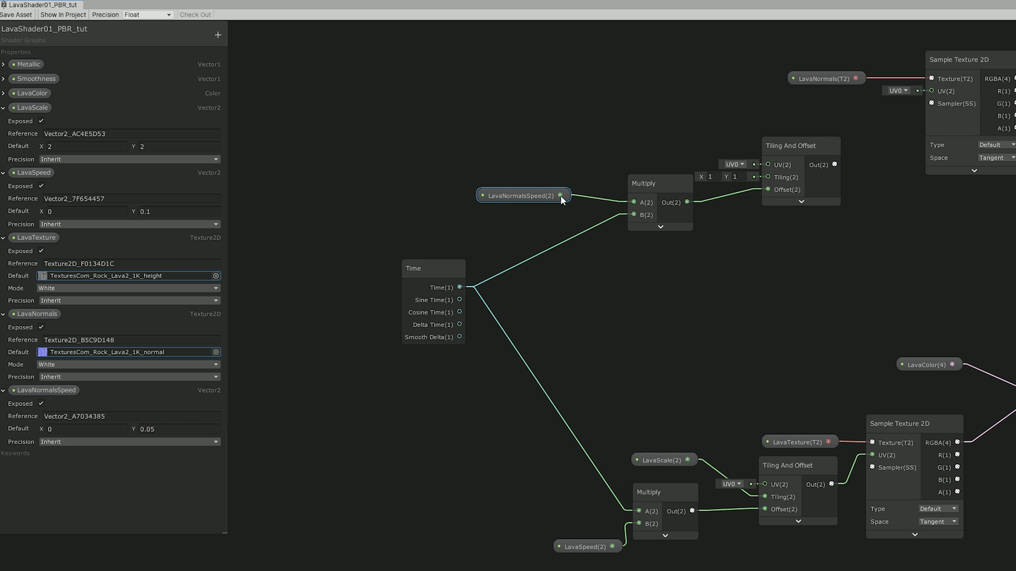
Step: Move the LavaNormalsSpeed node closer to its Multiply, collapse the Time node's unused outputs, and reposition the Time node
{"action": "left_click_drag", "start_coordinate": [558, 195], "coordinate": [595, 199]}
{"action": "left_click", "coordinate": [459, 268]}
{"action": "left_click_drag", "start_coordinate": [408, 273], "coordinate": [418, 325]}
Step: Connect LavaScale to the upper Tiling And Offset node's Tiling and that node's output to the LavaNormals sample's UV
{"action": "middle_click_drag", "start_coordinate": [725, 220], "coordinate": [616, 246]}
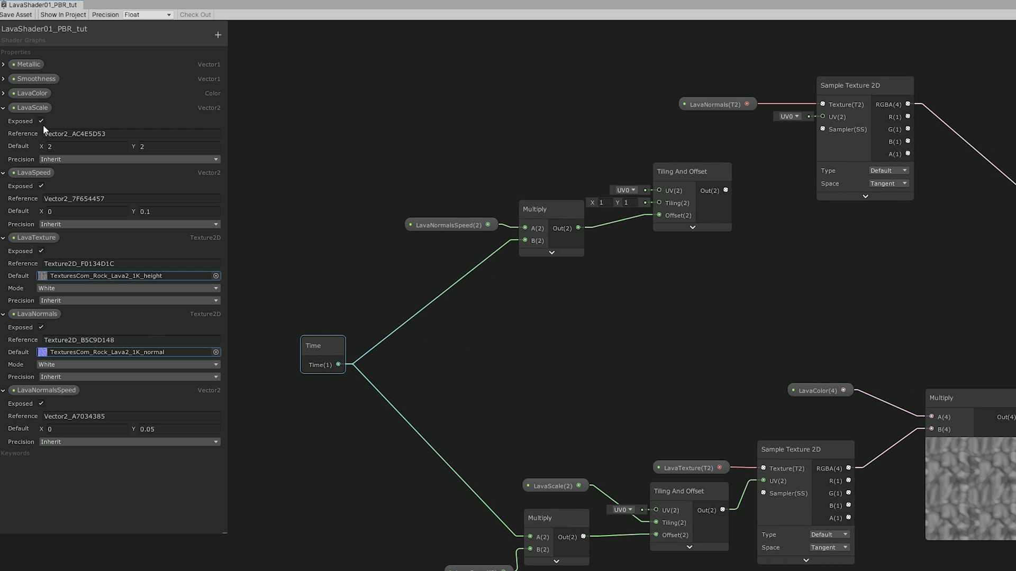
{"action": "left_click_drag", "start_coordinate": [32, 107], "coordinate": [657, 203]}
{"action": "middle_click_drag", "start_coordinate": [667, 283], "coordinate": [638, 306]}
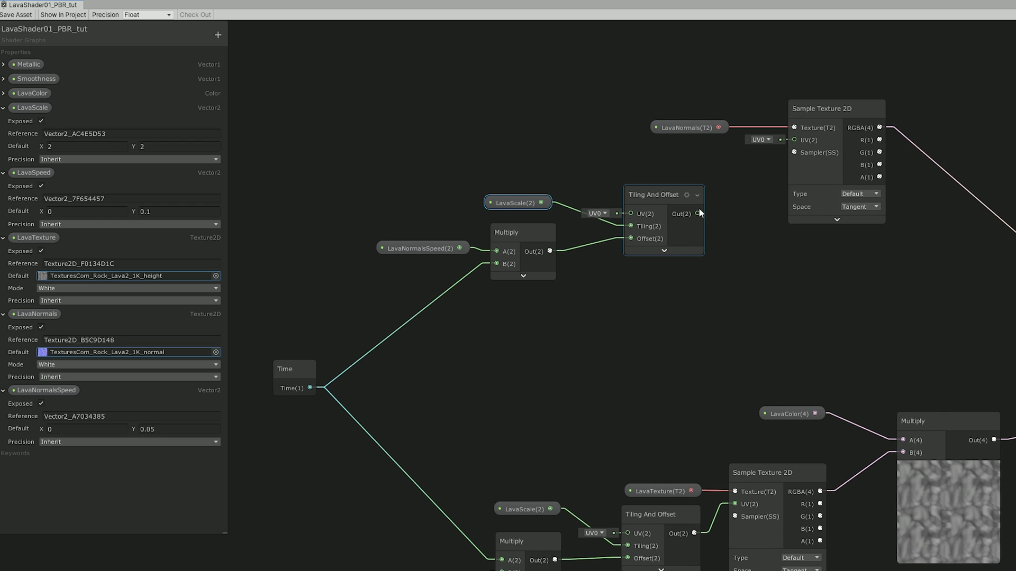
{"action": "left_click_drag", "start_coordinate": [697, 213], "coordinate": [795, 140]}
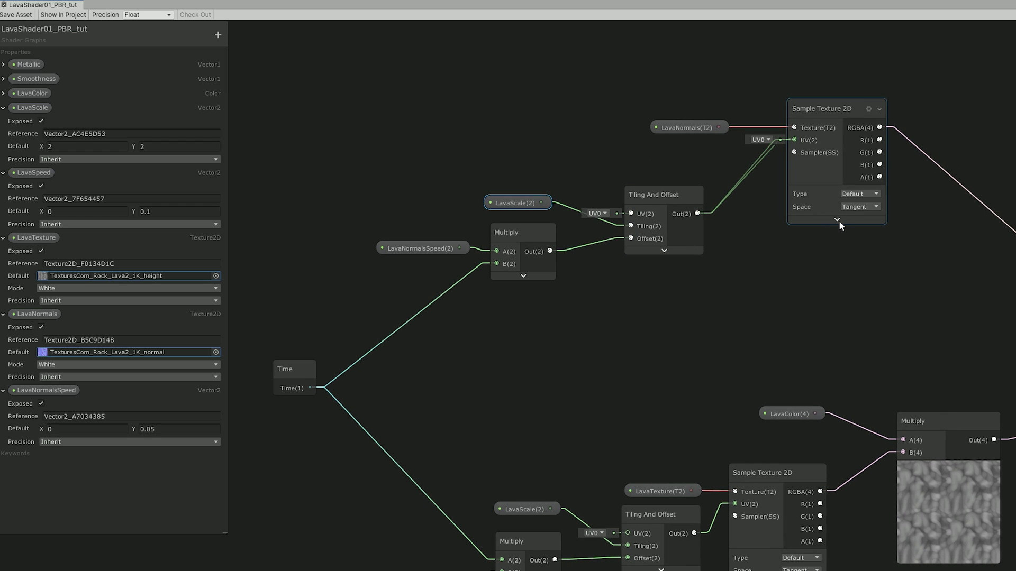
{"action": "left_click", "coordinate": [840, 220]}
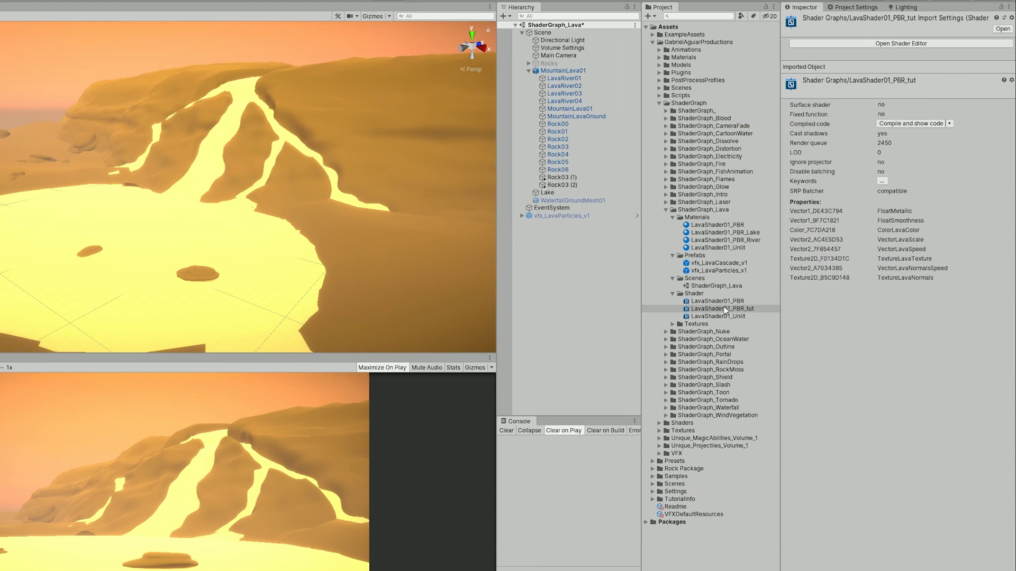
Step: Create a material from the LavaShader01_PBR_tut shader, keep it in the Materials folder, and assign it to the Lake object
{"action": "right_click", "coordinate": [726, 310]}
{"action": "mouse_move", "coordinate": [748, 316]}
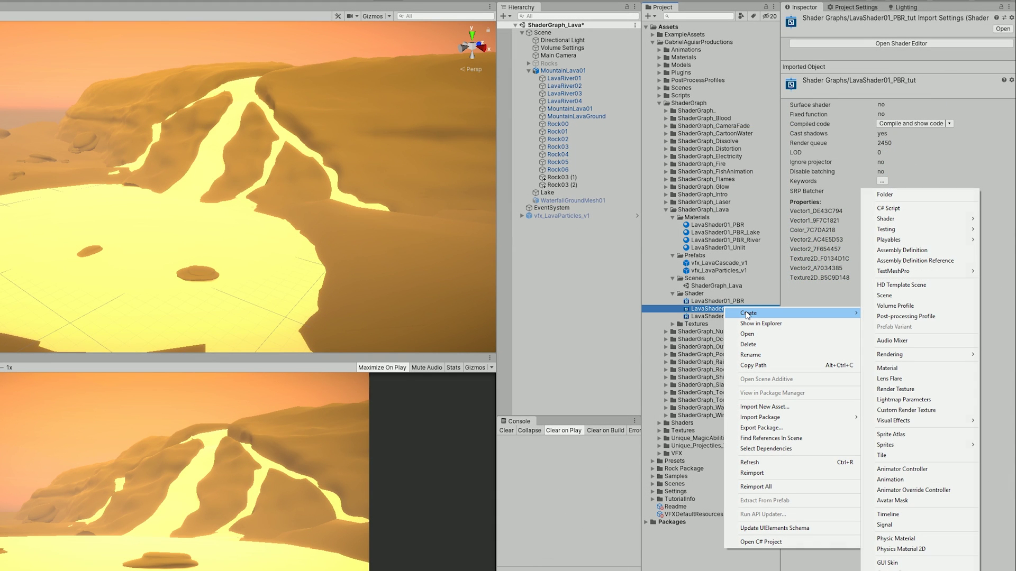
{"action": "left_click", "coordinate": [887, 368]}
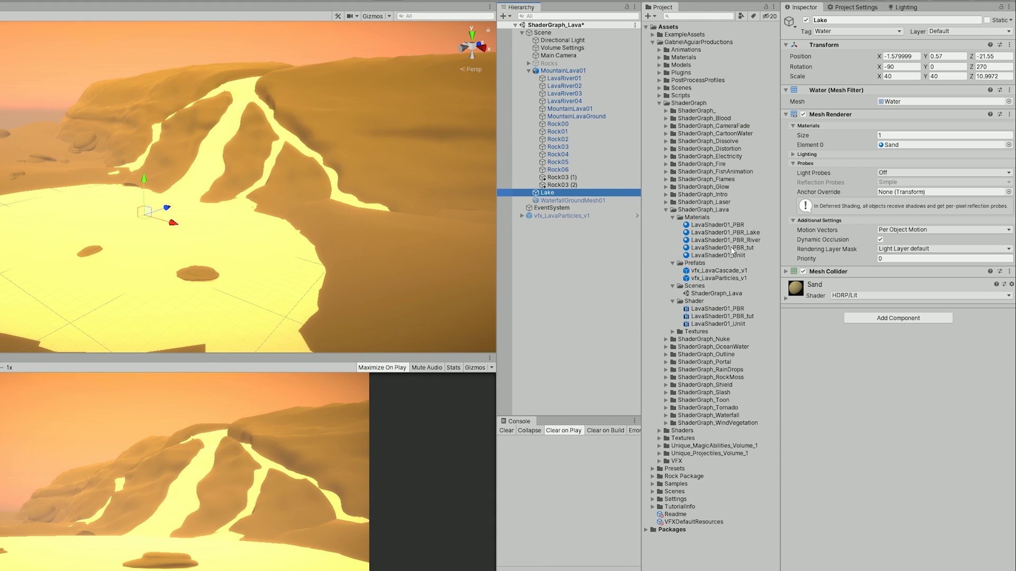
{"action": "left_click_drag", "start_coordinate": [732, 251], "coordinate": [942, 144]}
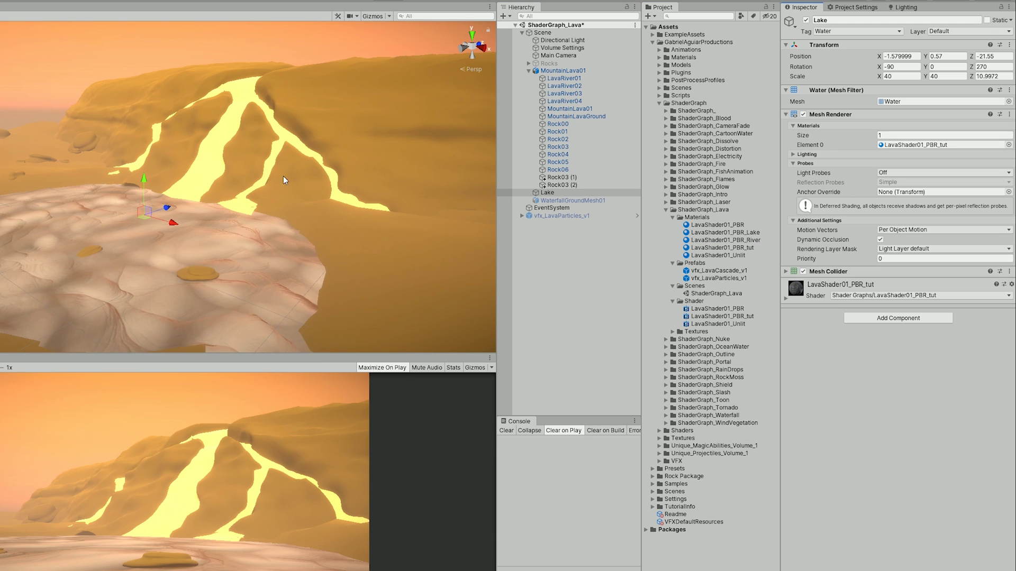
{"action": "right_click_drag", "start_coordinate": [280, 183], "coordinate": [210, 211]}
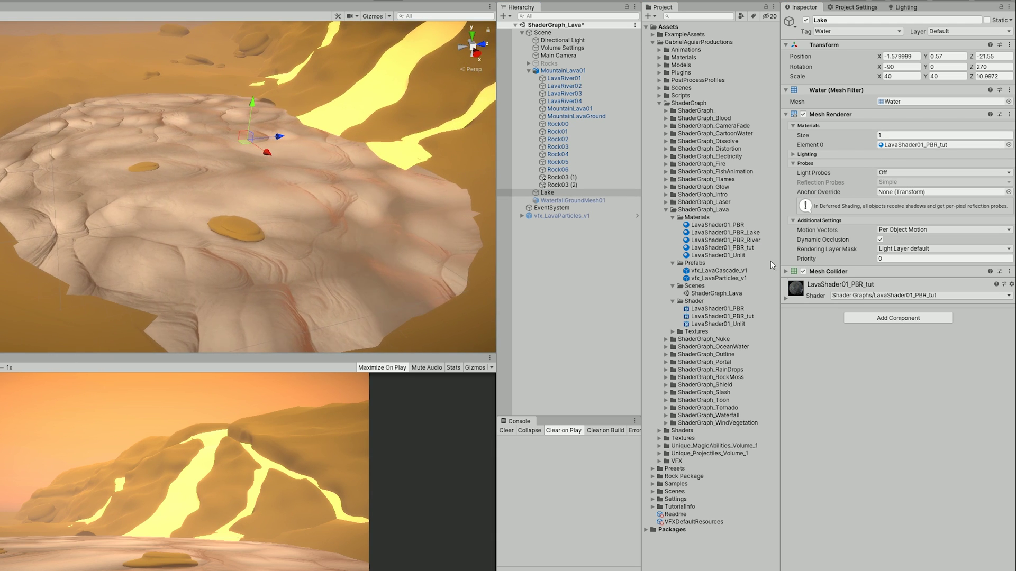
Step: Set the Lake material's LavaScale to X 4, Y 4
{"action": "left_click", "coordinate": [814, 302]}
{"action": "left_click", "coordinate": [895, 341]}
{"action": "type", "text": "4"}
{"action": "left_click", "coordinate": [930, 342]}
{"action": "type", "text": "4"}
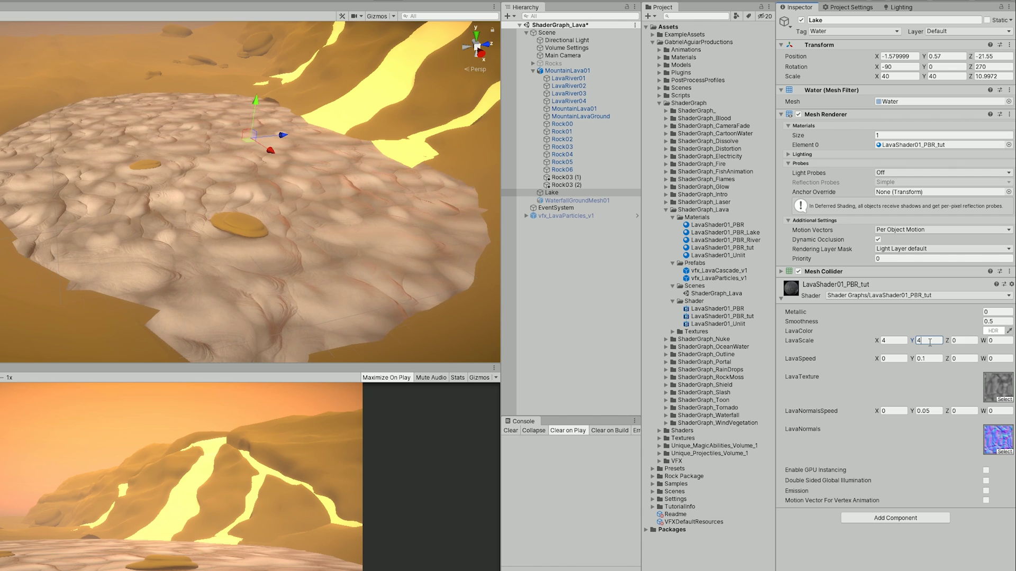
Step: Set the material's LavaColor to an orange with hue 22, saturation 81 and HDR intensity 2
{"action": "left_click", "coordinate": [987, 332]}
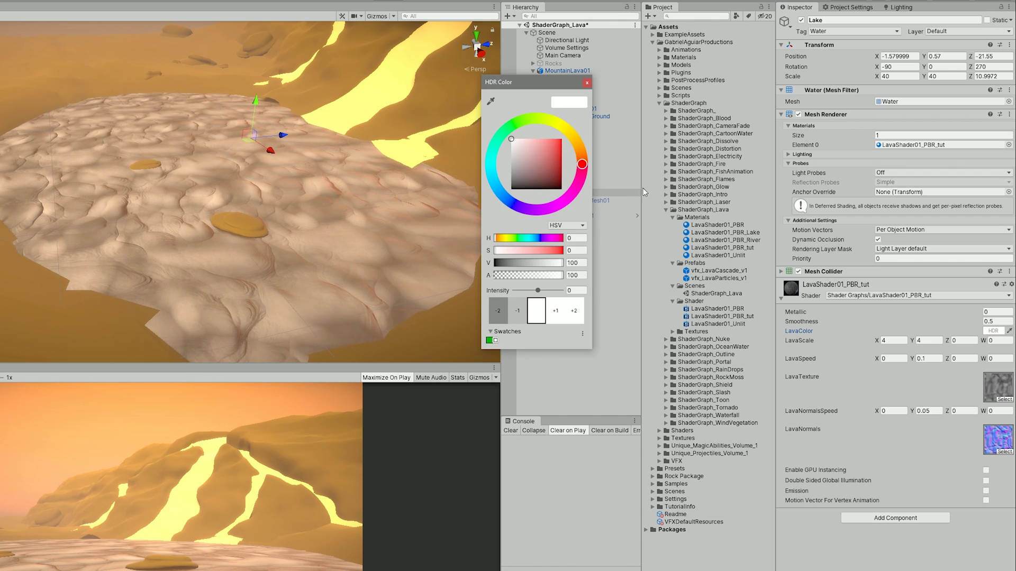
{"action": "left_click_drag", "start_coordinate": [582, 163], "coordinate": [578, 146]}
{"action": "left_click", "coordinate": [552, 138]}
{"action": "left_click_drag", "start_coordinate": [538, 290], "coordinate": [543, 292]}
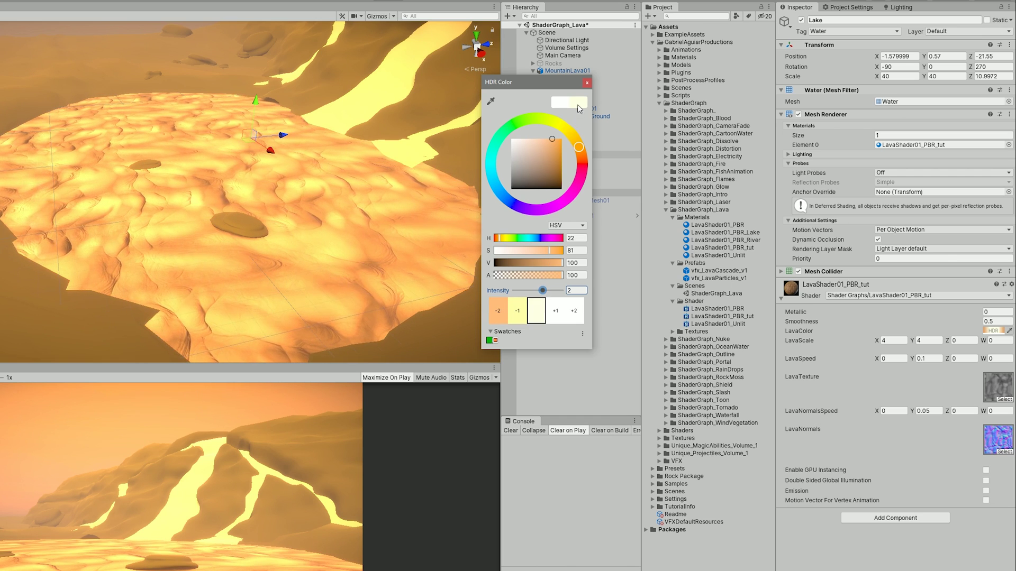
{"action": "left_click", "coordinate": [587, 83]}
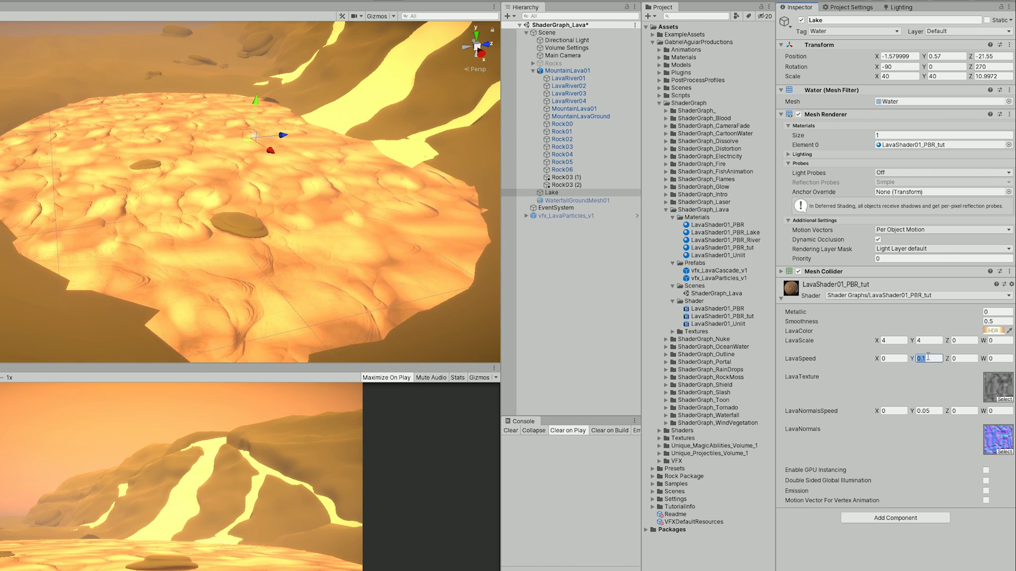
Step: Set the Lake material's LavaSpeed Y to 0.01 and its LavaNormalsSpeed Y to 0.005
{"action": "key", "text": "BackSpace"}
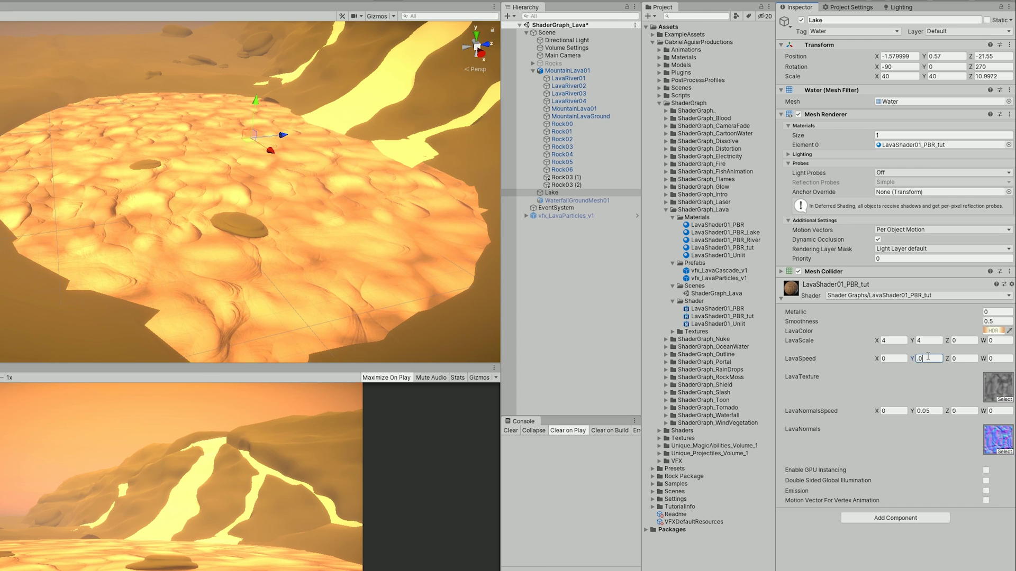
{"action": "type", "text": ".01"}
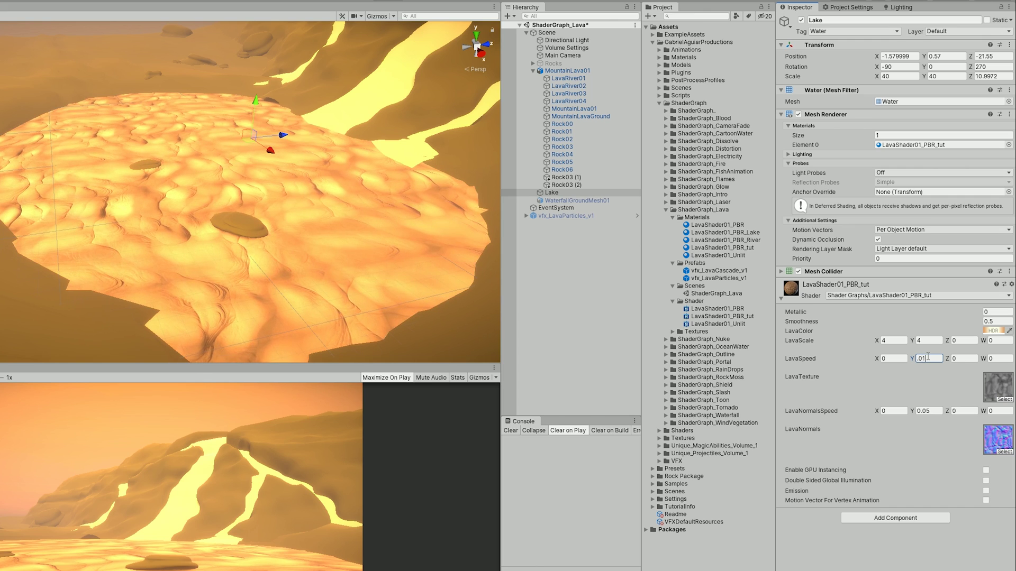
{"action": "left_click", "coordinate": [932, 411]}
{"action": "type", "text": ".0"}
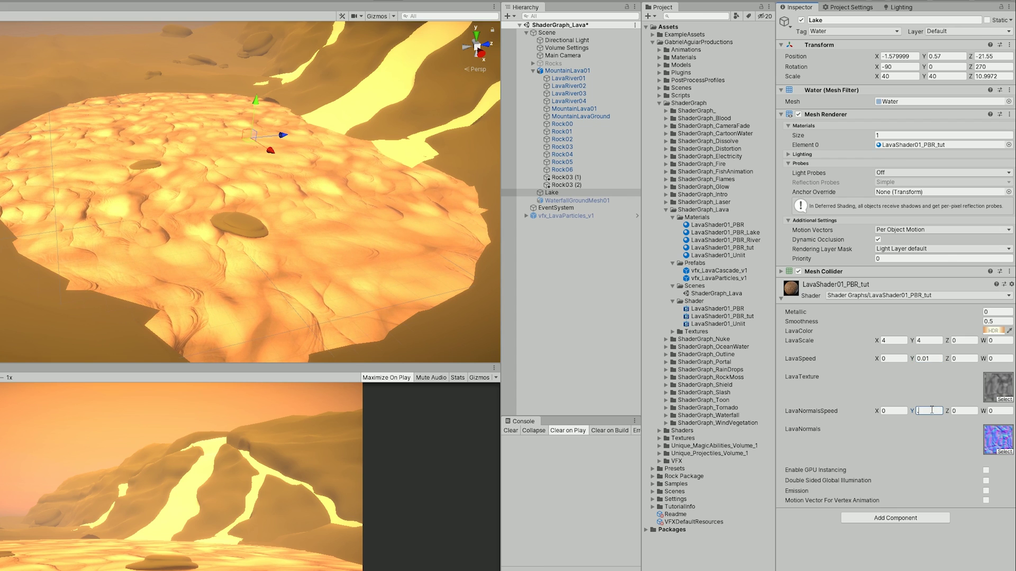
{"action": "type", "text": "05"}
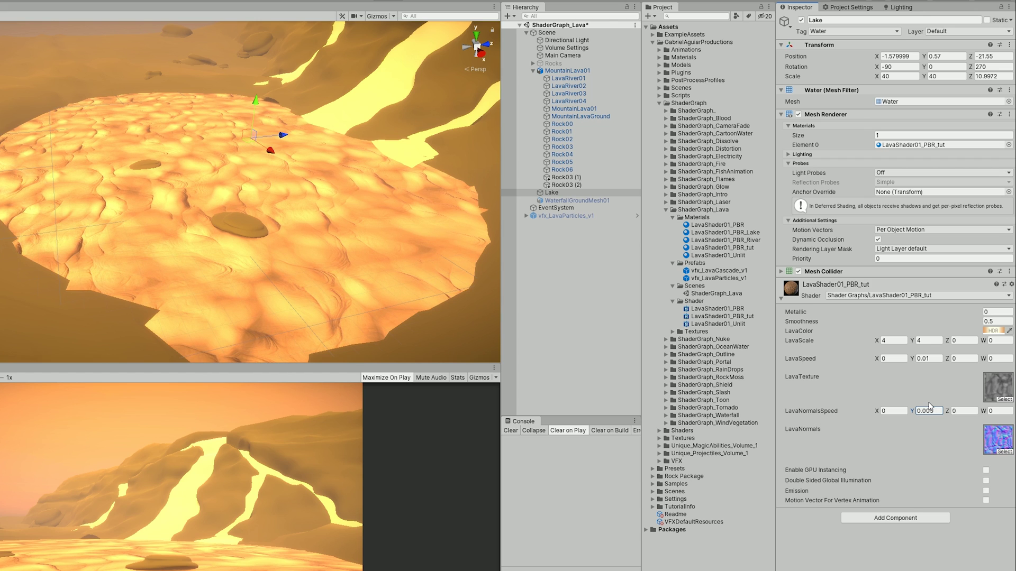
Step: Add a Fresnel Effect node and connect a new Vector1 property FresnelPower, with default 1, to its Power input
{"action": "scroll", "coordinate": [193, 151], "scroll_direction": "up", "scroll_amount": 3}
{"action": "middle_click_drag", "start_coordinate": [268, 156], "coordinate": [214, 170]}
{"action": "scroll", "coordinate": [206, 177], "scroll_direction": "up", "scroll_amount": 1}
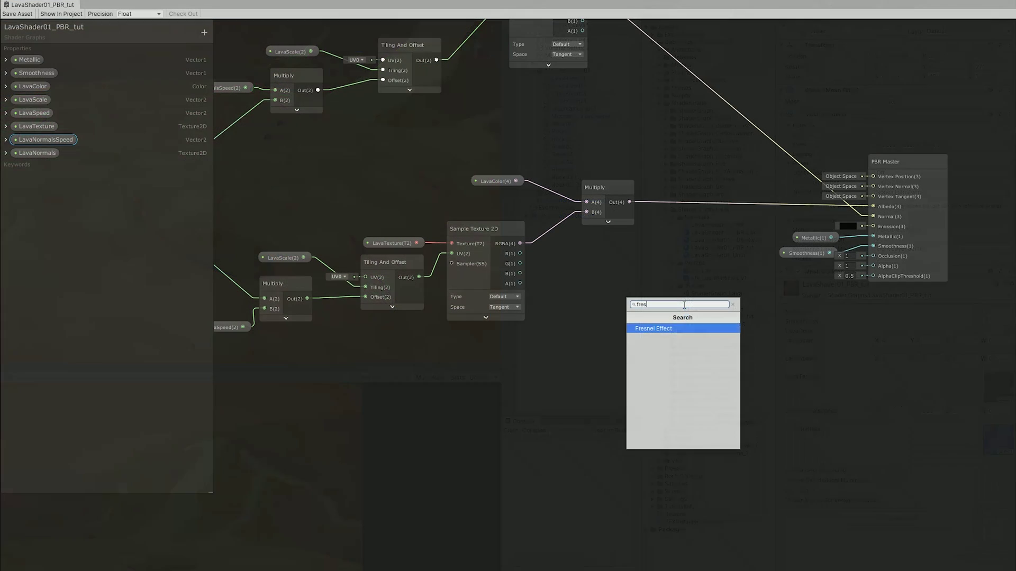
{"action": "key", "text": "Return"}
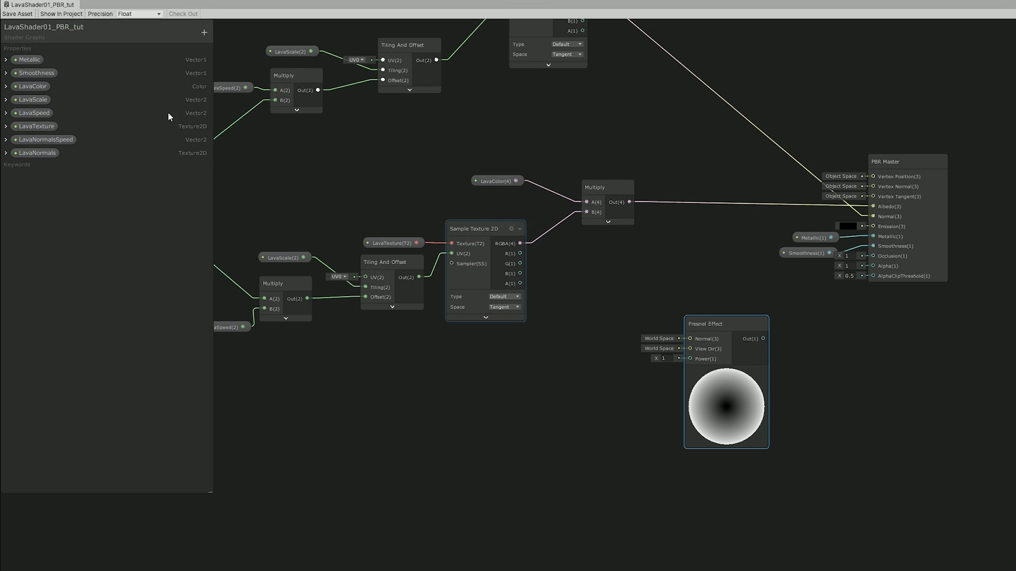
{"action": "left_click", "coordinate": [203, 32]}
{"action": "left_click", "coordinate": [219, 41]}
{"action": "type", "text": "FresnelPower"}
{"action": "left_click", "coordinate": [59, 201]}
{"action": "left_click_drag", "start_coordinate": [37, 166], "coordinate": [690, 359]}
Step: Create a Color property FresnelColor in HDR mode with an opaque white default
{"action": "left_click", "coordinate": [203, 32]}
{"action": "left_click", "coordinate": [243, 78]}
{"action": "type", "text": "Fresn"}
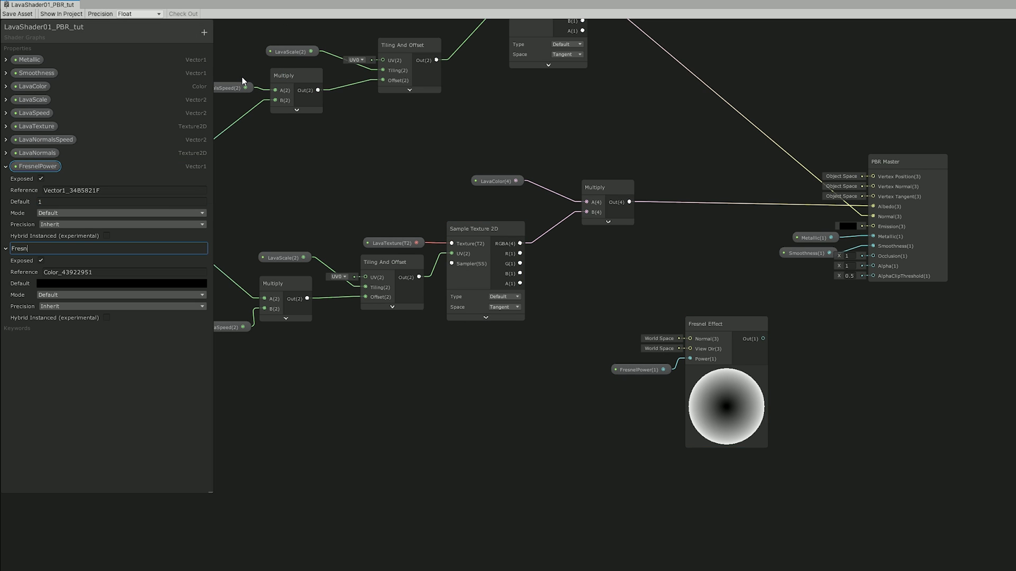
{"action": "key", "text": "Return"}
{"action": "left_click", "coordinate": [59, 295]}
{"action": "left_click", "coordinate": [59, 316]}
{"action": "left_click", "coordinate": [65, 284]}
{"action": "left_click", "coordinate": [716, 170]}
{"action": "left_click_drag", "start_coordinate": [700, 307], "coordinate": [813, 308]}
{"action": "left_click", "coordinate": [791, 114]}
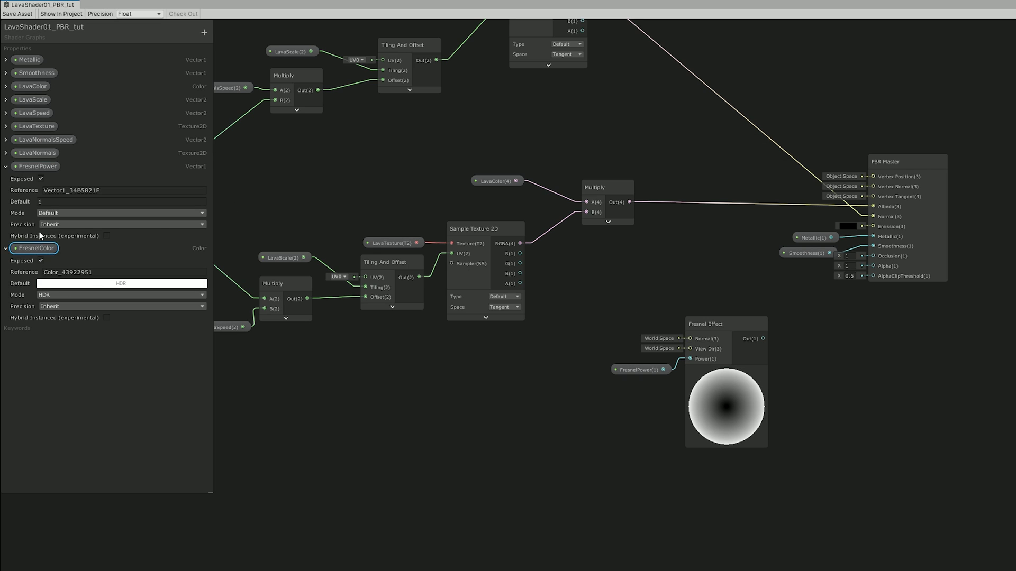
Step: Multiply FresnelColor by the Fresnel Effect output with a new Multiply node
{"action": "left_click_drag", "start_coordinate": [33, 248], "coordinate": [785, 300]}
{"action": "type", "text": "mu"}
{"action": "key", "text": "Return"}
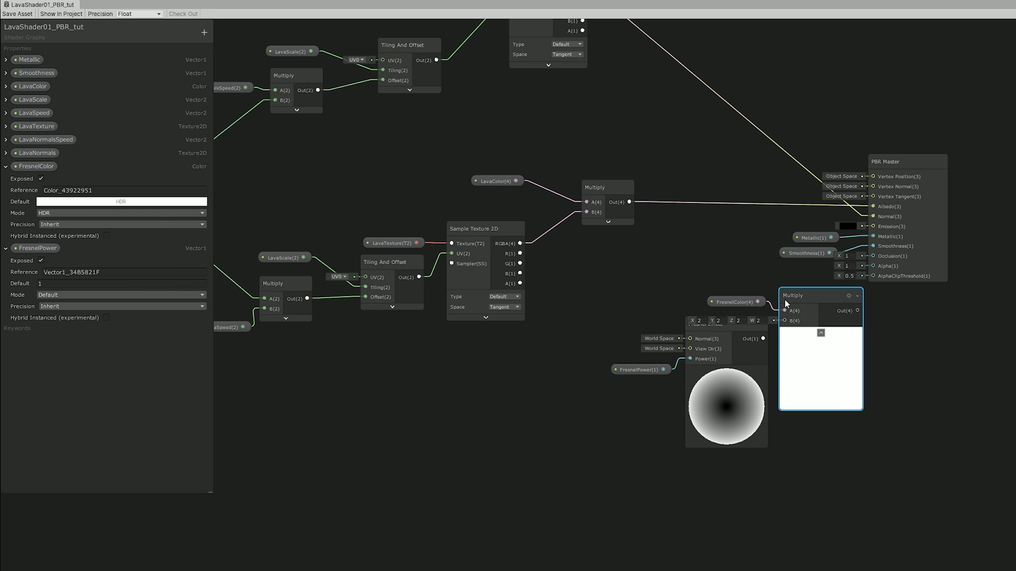
{"action": "left_click_drag", "start_coordinate": [763, 339], "coordinate": [784, 321]}
{"action": "left_click_drag", "start_coordinate": [817, 300], "coordinate": [760, 328]}
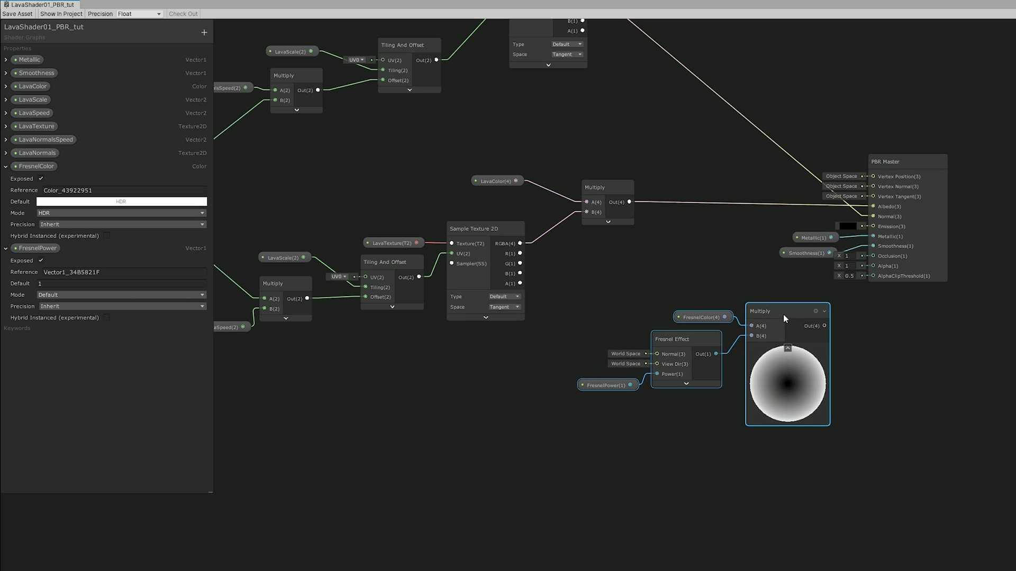
Step: Multiply the LavaTexture sample's RGBA by the Fresnel color result in a new Multiply node and connect it to PBR Master's Emission
{"action": "left_click", "coordinate": [692, 404]}
{"action": "type", "text": "mul"}
{"action": "key", "text": "Down"}
{"action": "key", "text": "Return"}
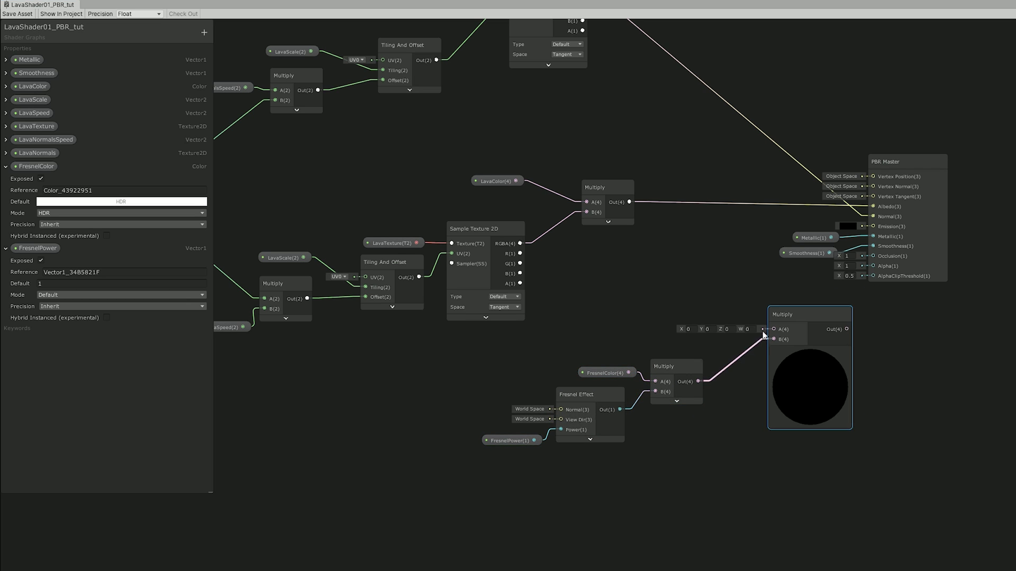
{"action": "left_click_drag", "start_coordinate": [520, 244], "coordinate": [774, 329]}
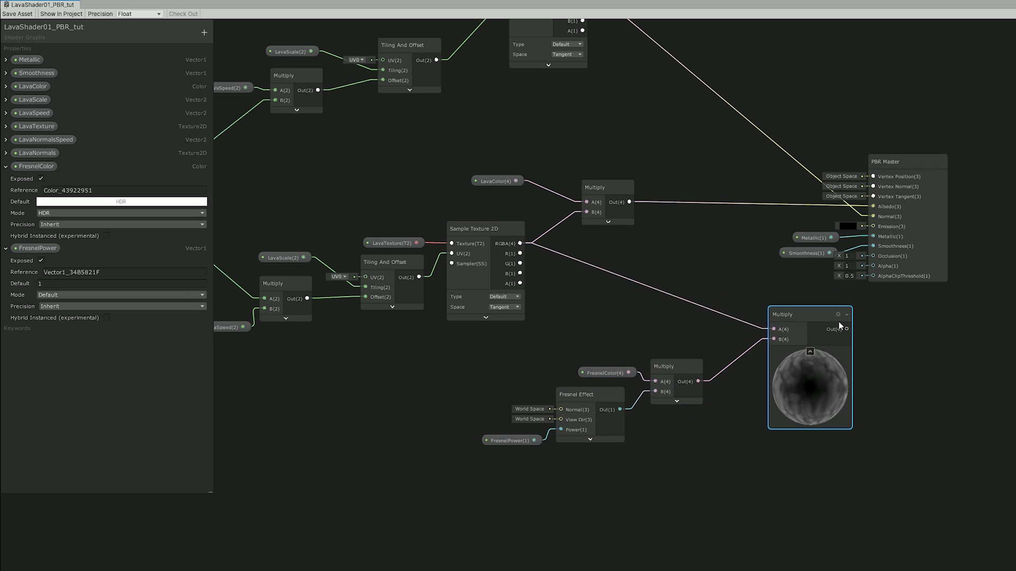
{"action": "left_click_drag", "start_coordinate": [847, 330], "coordinate": [875, 229]}
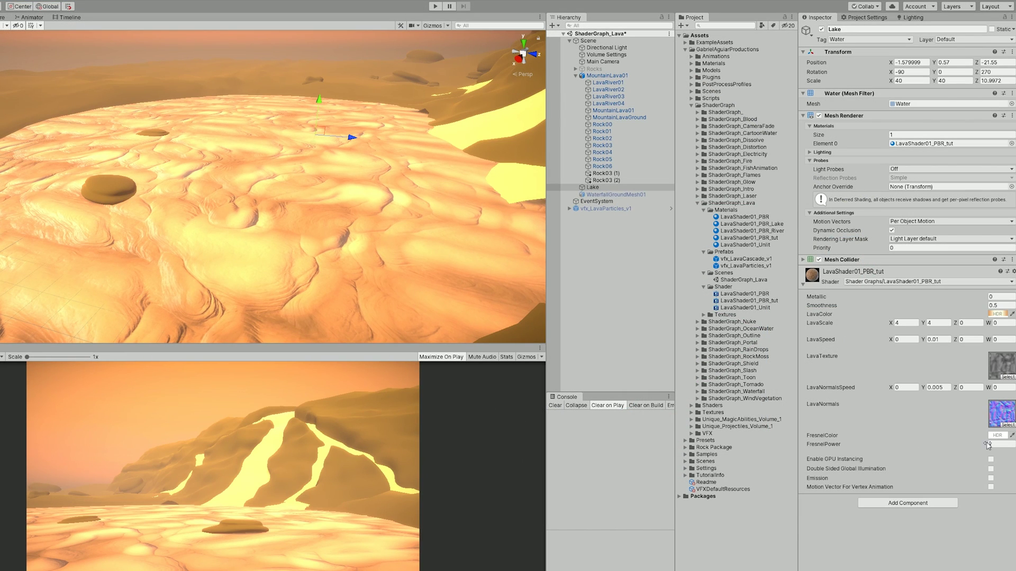
Step: Set the Lake material's FresnelPower to 3 and FresnelColor to a red with hue 3, saturation 84 and HDR intensity 5.7
{"action": "left_click", "coordinate": [994, 436]}
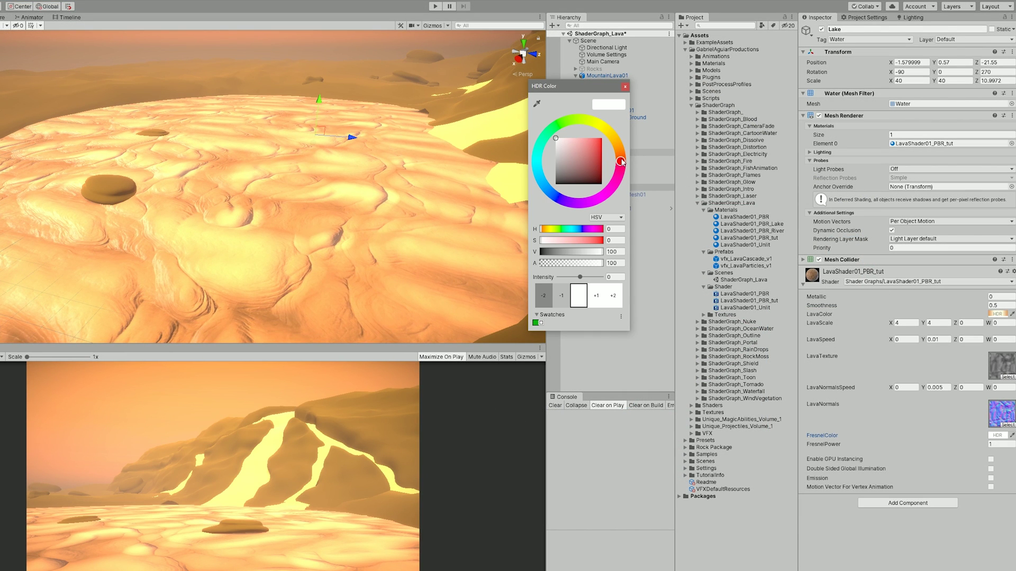
{"action": "left_click", "coordinate": [596, 139]}
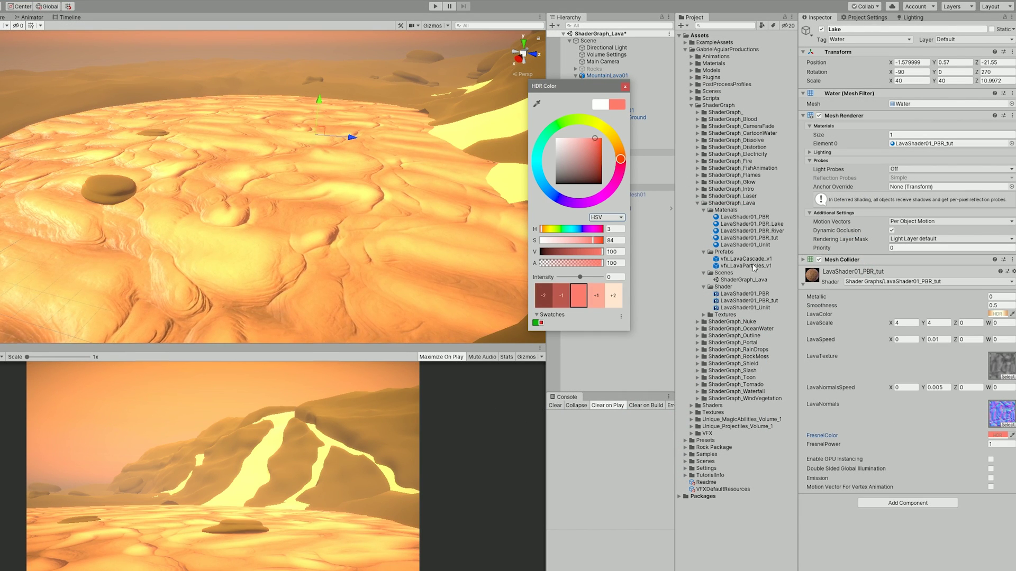
{"action": "left_click", "coordinate": [1008, 443]}
{"action": "type", "text": "3"}
{"action": "left_click", "coordinate": [997, 435]}
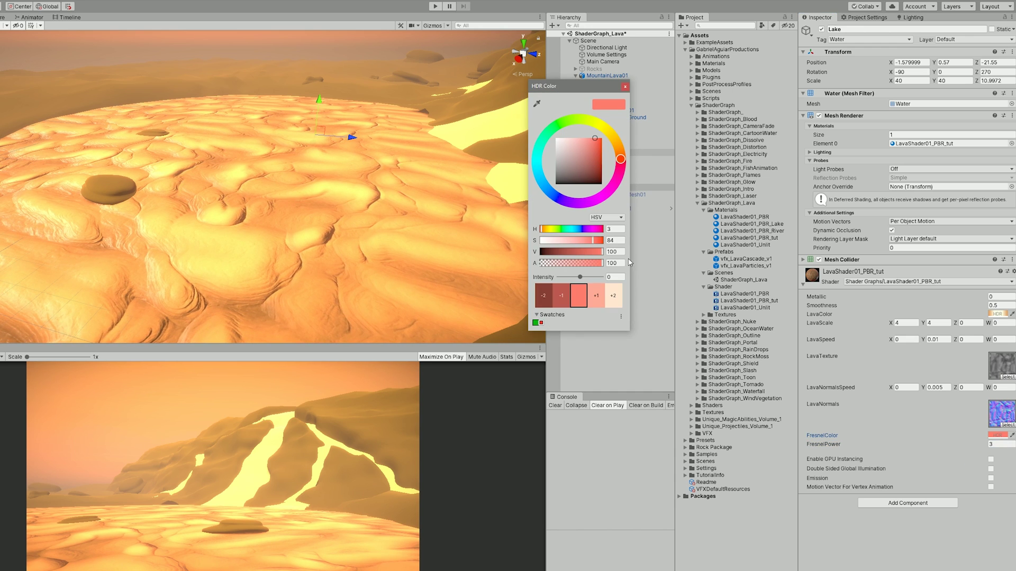
{"action": "left_click_drag", "start_coordinate": [582, 277], "coordinate": [592, 276]}
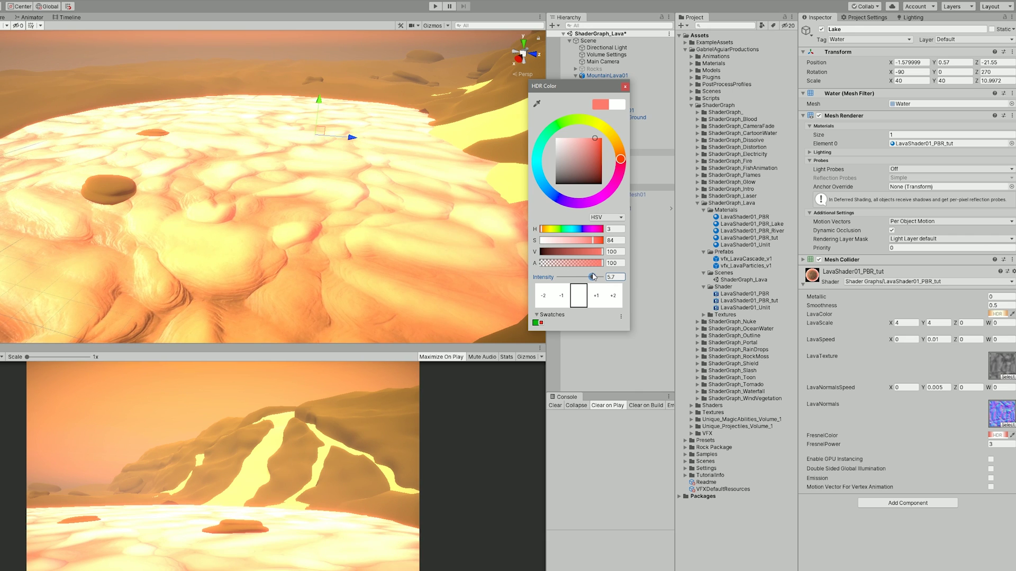
Step: Raise the Lake material's FresnelPower to 5 and shift the FresnelColor hue to 360
{"action": "left_click", "coordinate": [989, 444]}
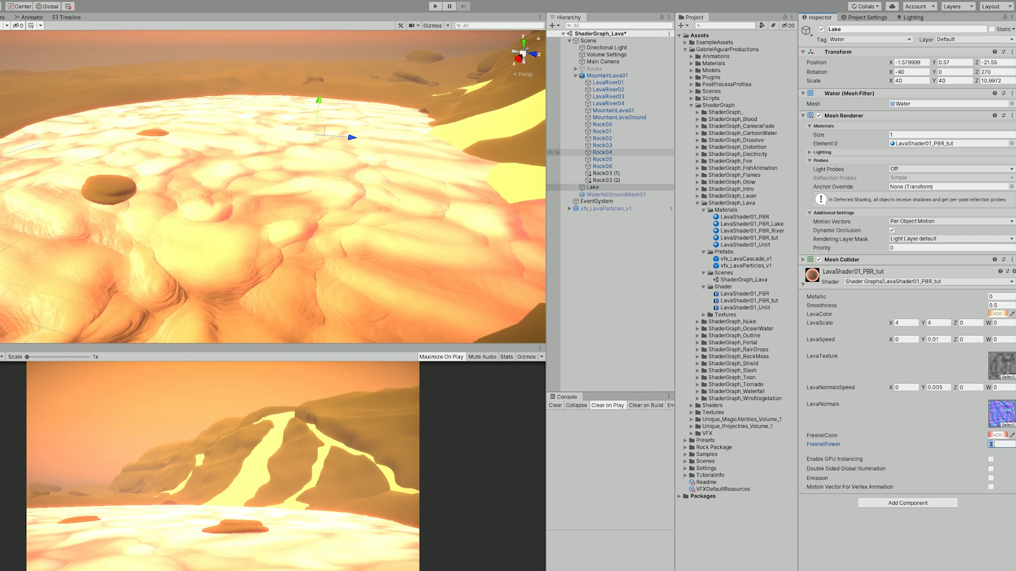
{"action": "type", "text": "5"}
{"action": "right_click_drag", "start_coordinate": [475, 220], "coordinate": [617, 219]}
{"action": "key", "text": "a"}
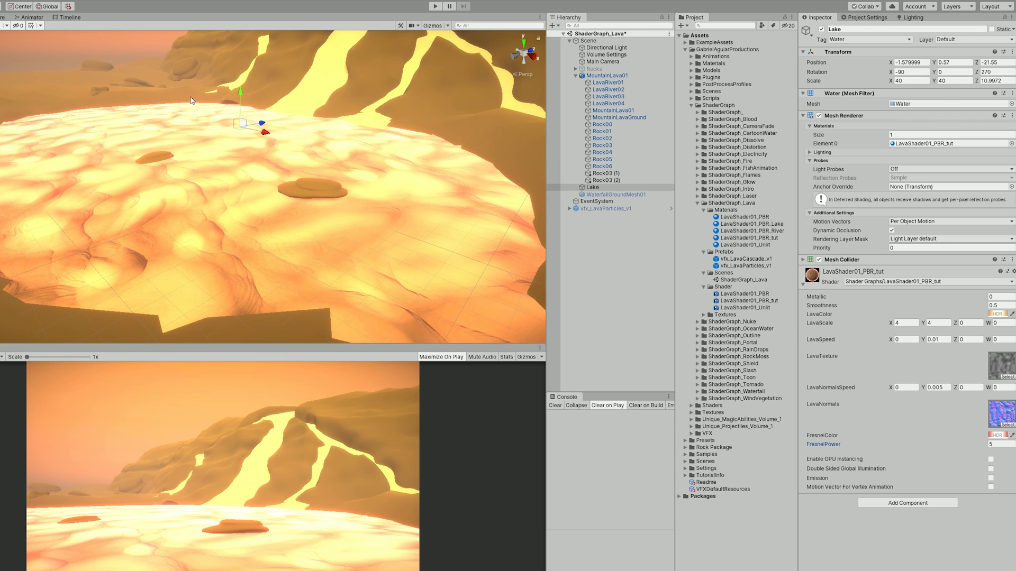
{"action": "left_click", "coordinate": [1003, 437]}
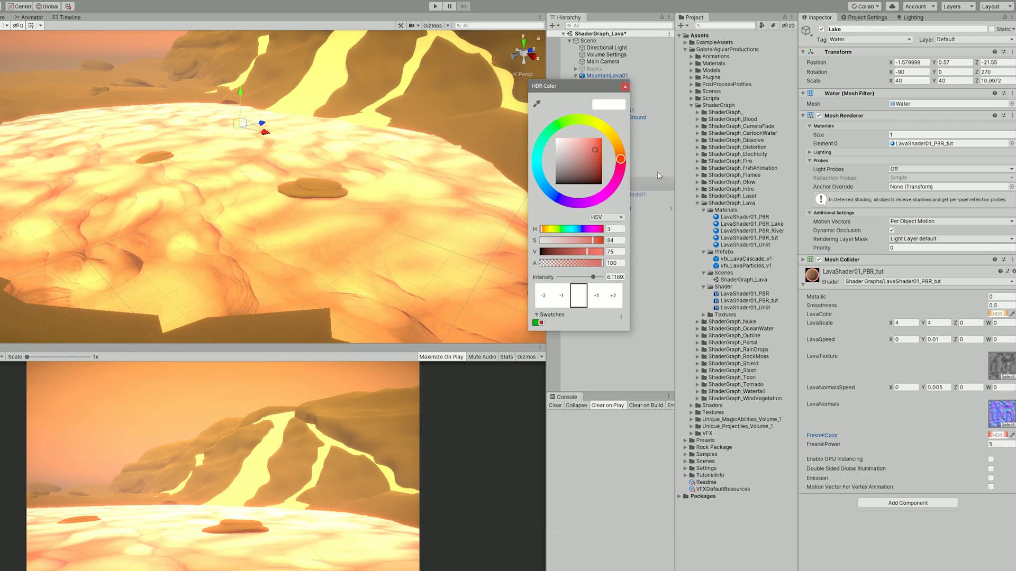
{"action": "left_click", "coordinate": [617, 148]}
{"action": "left_click_drag", "start_coordinate": [618, 149], "coordinate": [635, 165]}
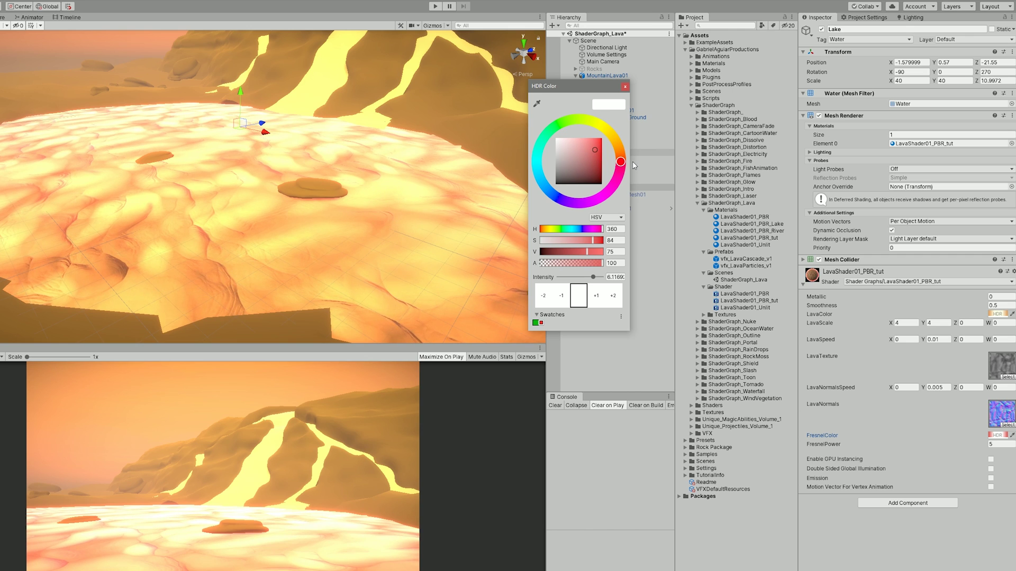
{"action": "left_click", "coordinate": [994, 445]}
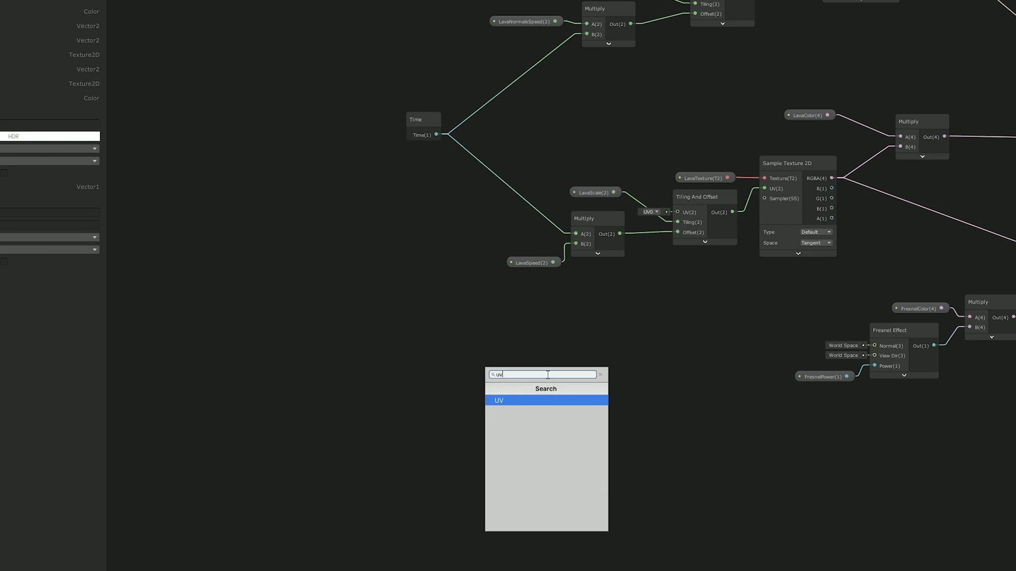
Step: Add a UV node below the lava texture nodes and connect its output to a new Split node
{"action": "key", "text": "Return"}
{"action": "left_click", "coordinate": [589, 438]}
{"action": "left_click_drag", "start_coordinate": [563, 392], "coordinate": [468, 342]}
{"action": "scroll", "coordinate": [550, 329], "scroll_direction": "down", "scroll_amount": 2}
{"action": "middle_click_drag", "start_coordinate": [548, 328], "coordinate": [439, 272]}
{"action": "scroll", "coordinate": [410, 300], "scroll_direction": "up", "scroll_amount": 2}
{"action": "left_click_drag", "start_coordinate": [409, 304], "coordinate": [442, 300]}
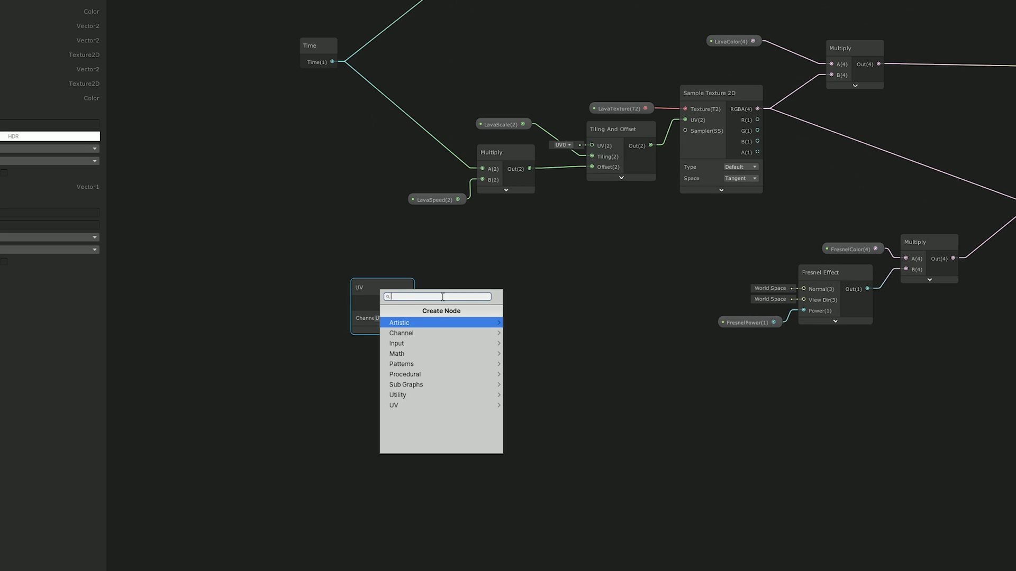
{"action": "type", "text": "split"}
{"action": "key", "text": "Return"}
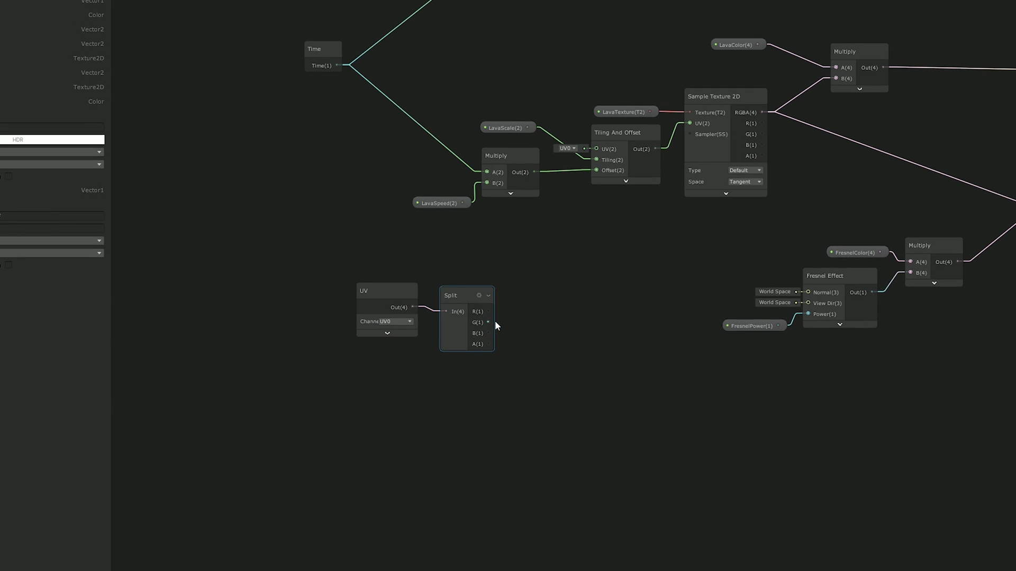
Step: Connect the Split node's G output to input A of a new Power node
{"action": "left_click_drag", "start_coordinate": [483, 308], "coordinate": [602, 300]}
{"action": "type", "text": "powe"}
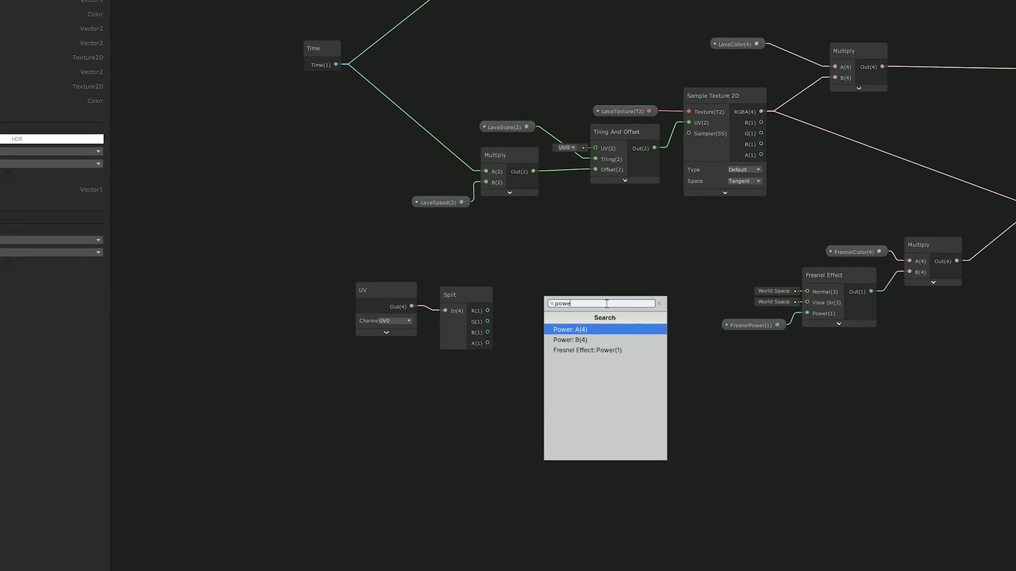
{"action": "key", "text": "Return"}
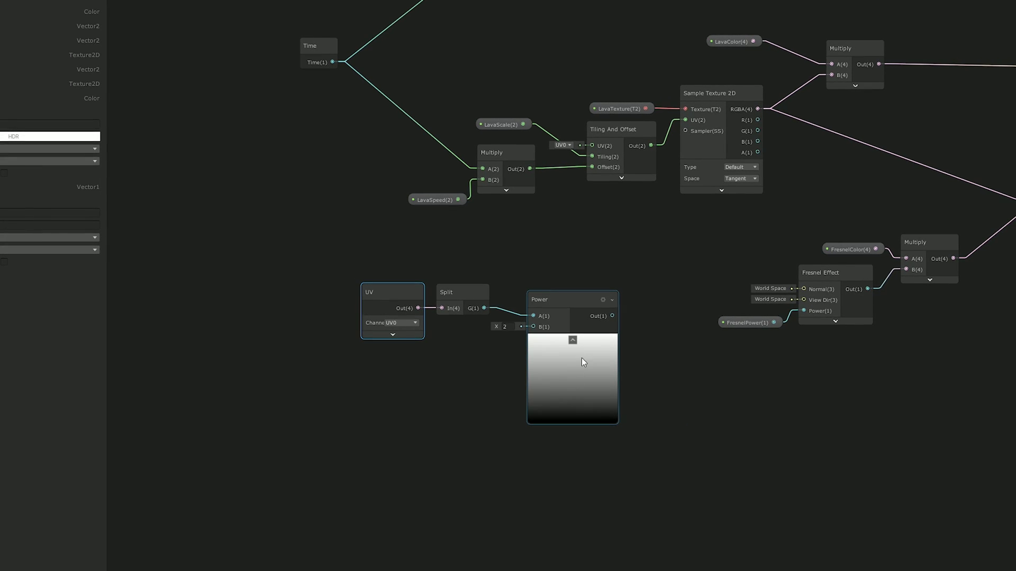
{"action": "left_click_drag", "start_coordinate": [577, 312], "coordinate": [578, 304]}
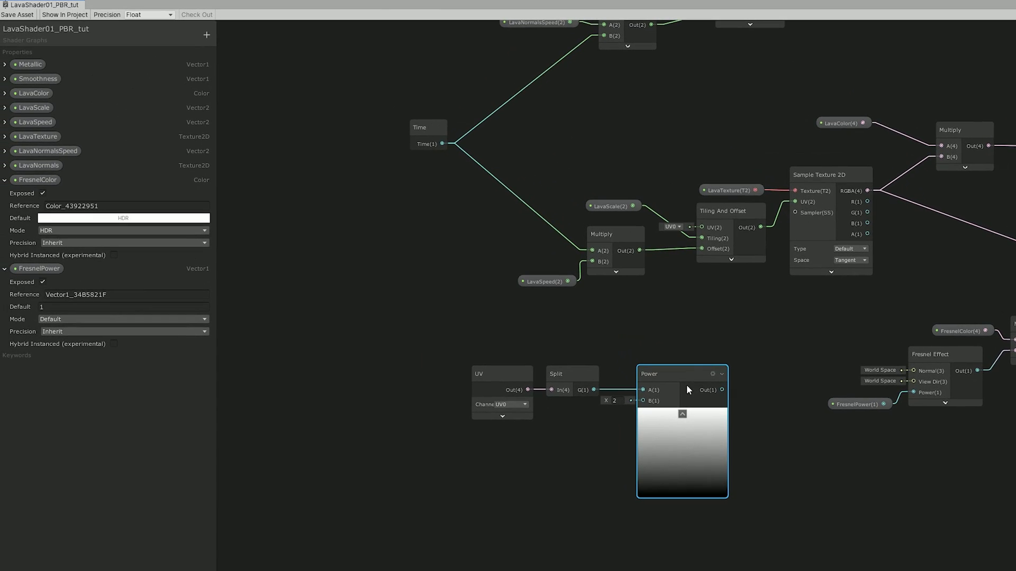
Step: Create a Vector1 property BottomPower with default 1 and connect it to the Power node's B input
{"action": "left_click", "coordinate": [207, 35]}
{"action": "left_click", "coordinate": [223, 39]}
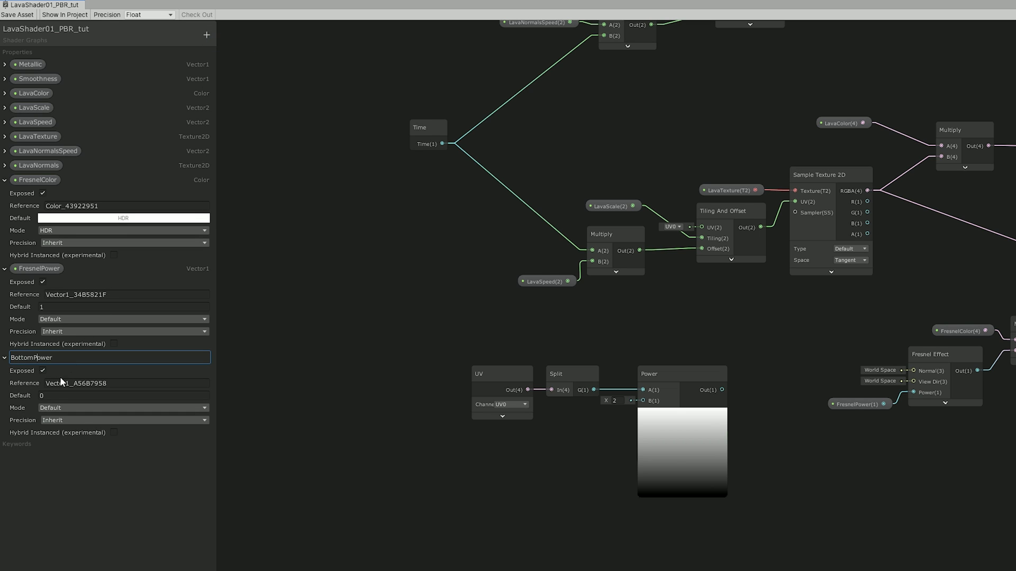
{"action": "key", "text": "Return"}
{"action": "left_click_drag", "start_coordinate": [38, 358], "coordinate": [643, 400]}
{"action": "left_click_drag", "start_coordinate": [589, 445], "coordinate": [538, 443]}
Step: Connect the Power output to a new Remap node's In, place the node beside it, and collapse the Power preview
{"action": "left_click", "coordinate": [656, 452]}
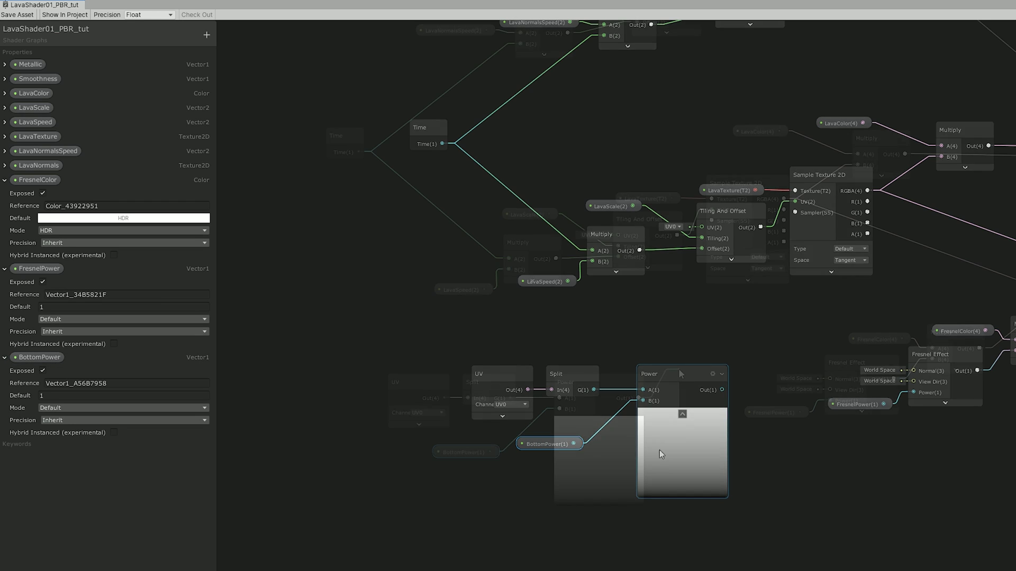
{"action": "key", "text": "space"}
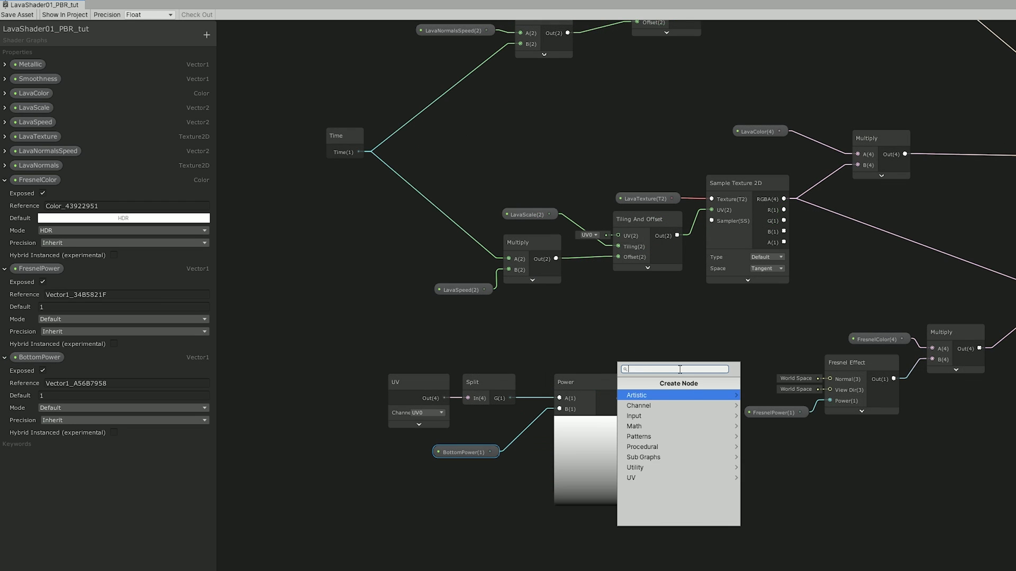
{"action": "type", "text": "remap"}
{"action": "key", "text": "Return"}
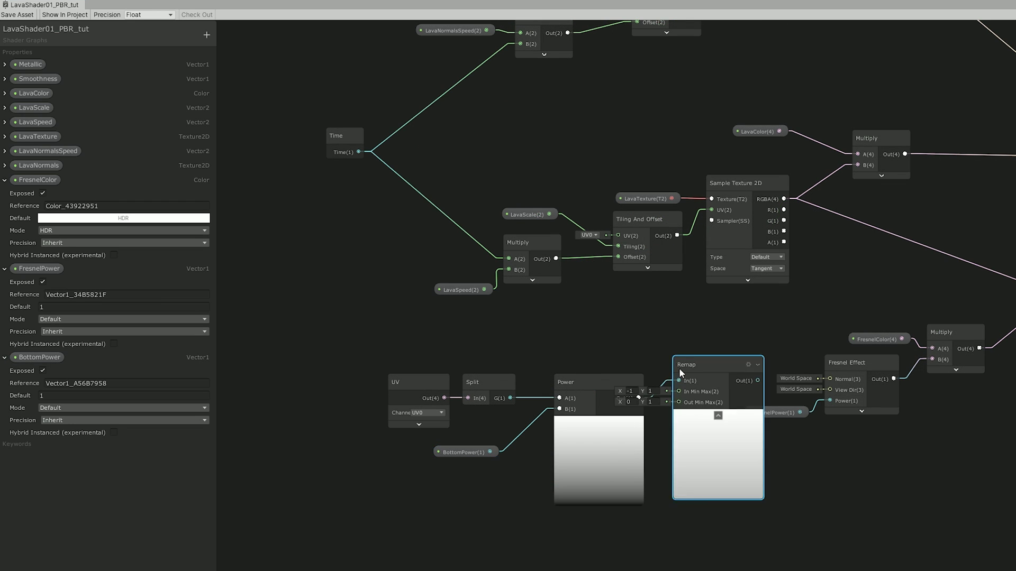
{"action": "left_click_drag", "start_coordinate": [706, 395], "coordinate": [723, 413]}
{"action": "left_click", "coordinate": [596, 421]}
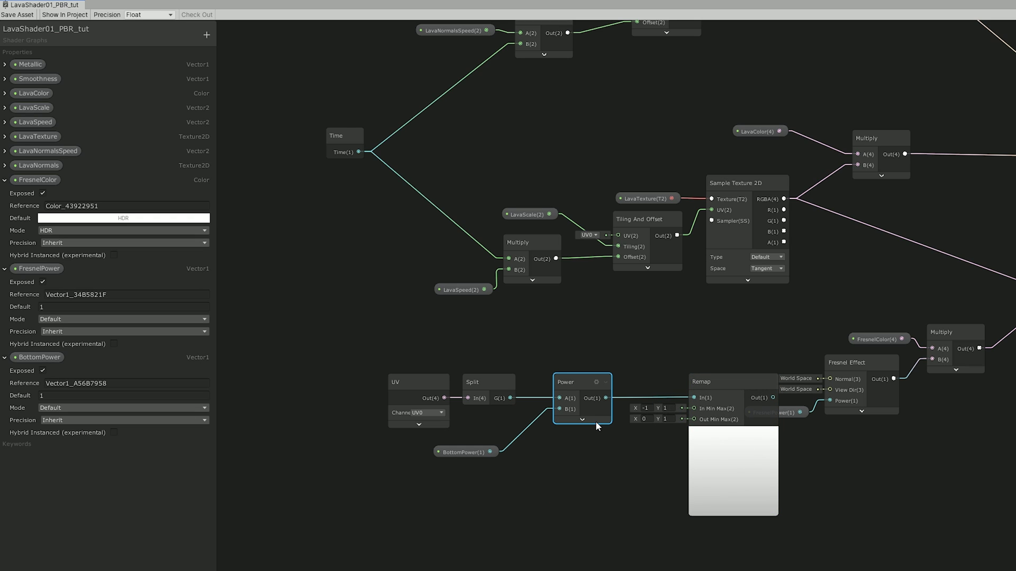
Step: Create a Vector2 property BottomRemap with its default Y set to 1
{"action": "left_click", "coordinate": [206, 35]}
{"action": "left_click", "coordinate": [228, 53]}
{"action": "type", "text": "BottomRemap"}
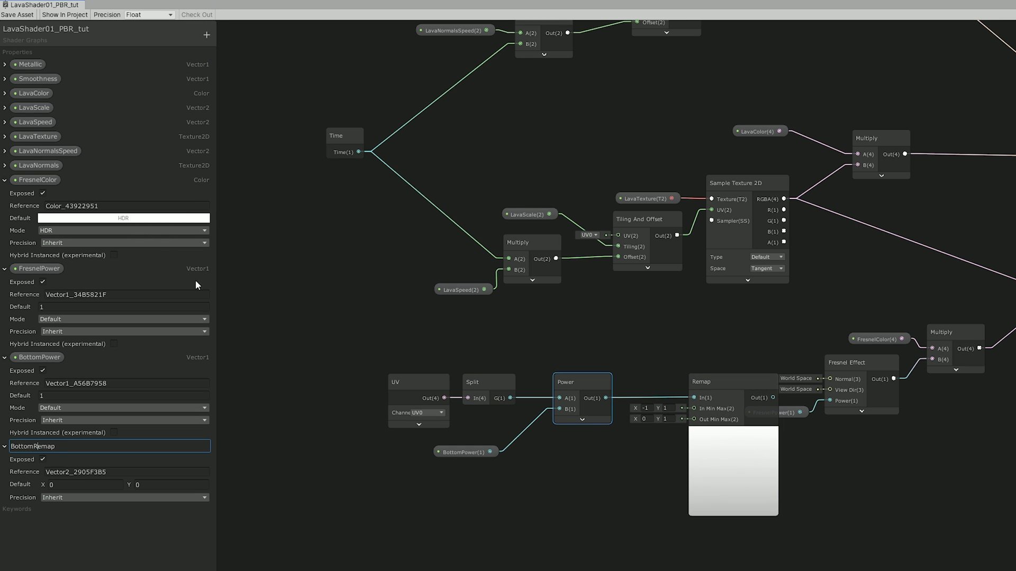
{"action": "key", "text": "Return"}
{"action": "left_click", "coordinate": [164, 484]}
{"action": "type", "text": "1"}
Step: Connect BottomRemap to the Remap node's Out Min Max and set the In Min Max X to 0
{"action": "left_click_drag", "start_coordinate": [32, 446], "coordinate": [637, 439]}
{"action": "left_click", "coordinate": [645, 408]}
{"action": "type", "text": "0"}
{"action": "left_click", "coordinate": [136, 484]}
Step: Move the Fresnel nodes and the Multiply node feeding Emission lower in the graph, clear of the Remap node
{"action": "left_click_drag", "start_coordinate": [724, 309], "coordinate": [673, 319]}
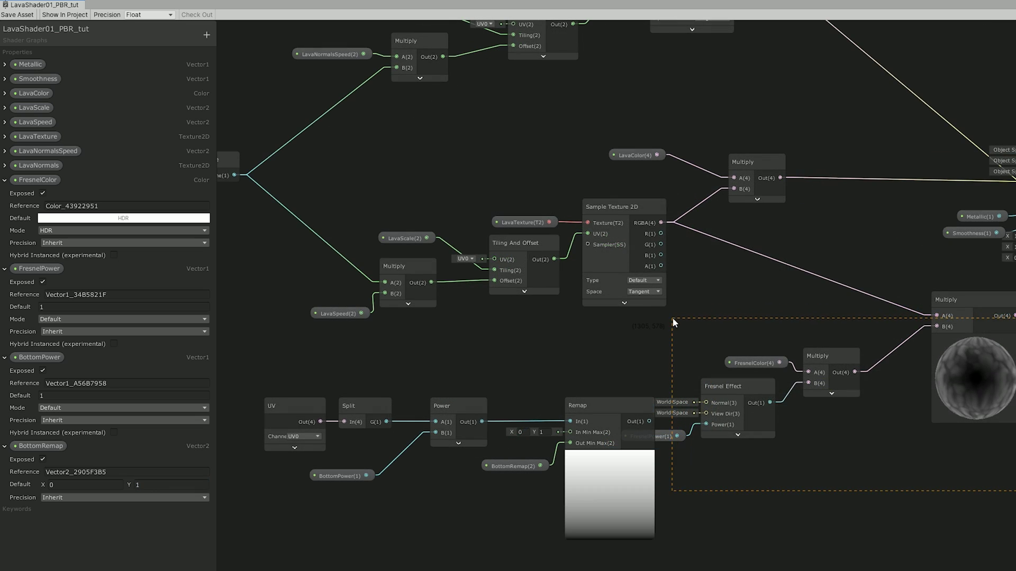
{"action": "left_click_drag", "start_coordinate": [926, 344], "coordinate": [955, 527]}
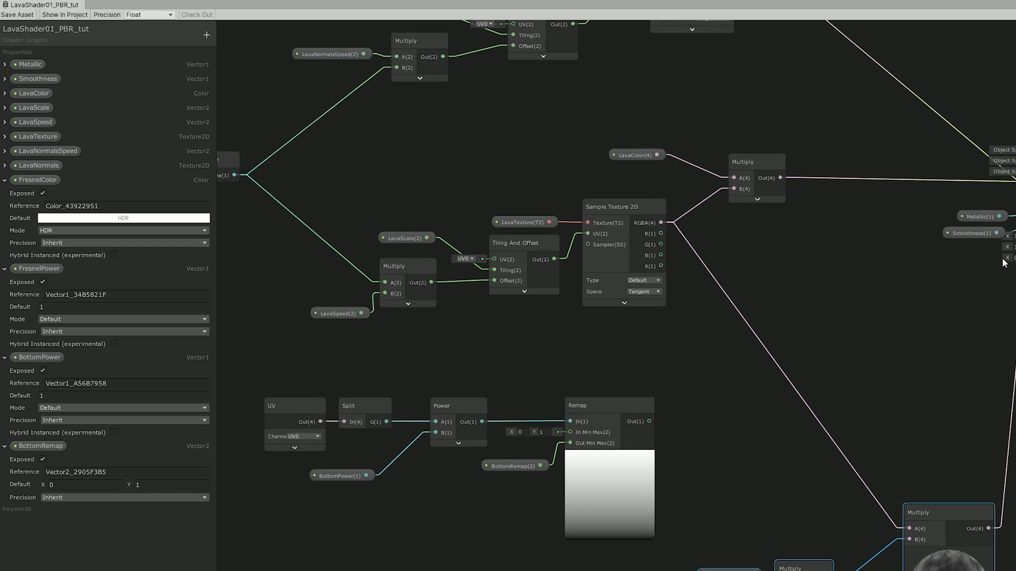
Step: Multiply the lava texture's RGBA by the bottom Remap output in a new Multiply node feeding the LavaColor and Fresnel Multiply nodes
{"action": "left_click_drag", "start_coordinate": [660, 222], "coordinate": [775, 265]}
{"action": "type", "text": "mul"}
{"action": "key", "text": "Return"}
{"action": "left_click_drag", "start_coordinate": [649, 422], "coordinate": [772, 290]}
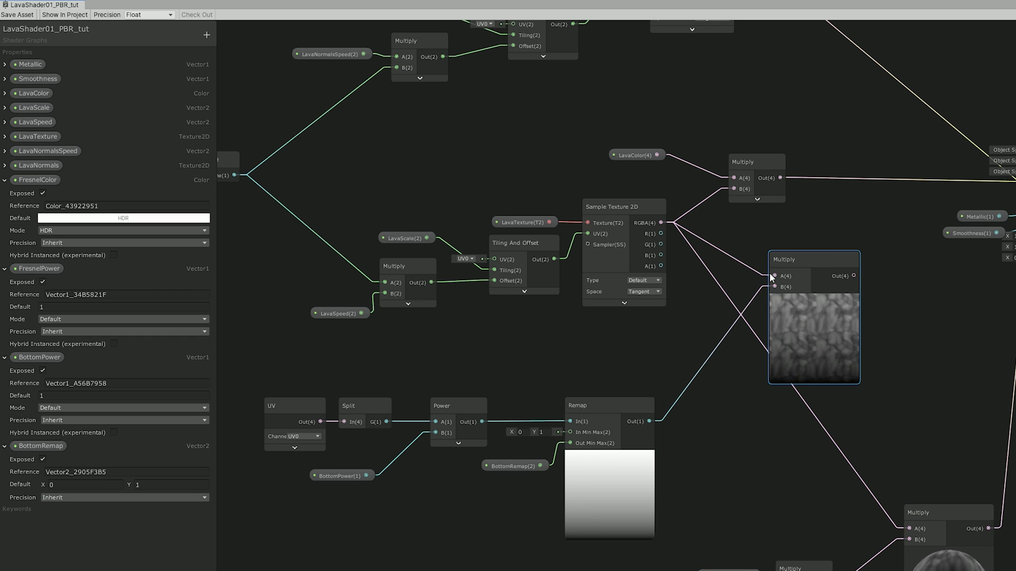
{"action": "left_click_drag", "start_coordinate": [819, 263], "coordinate": [908, 528]}
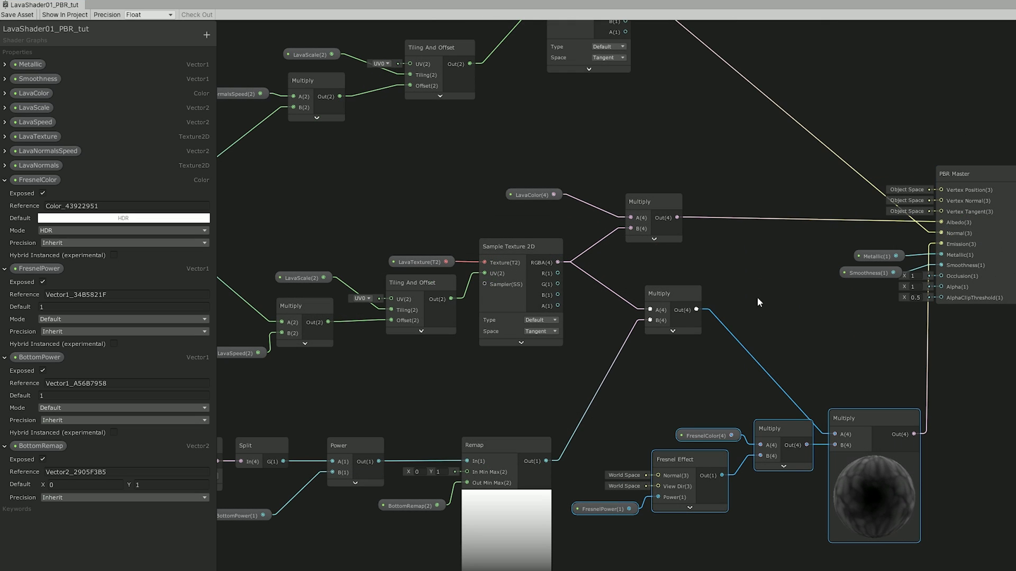
{"action": "left_click_drag", "start_coordinate": [666, 300], "coordinate": [631, 229]}
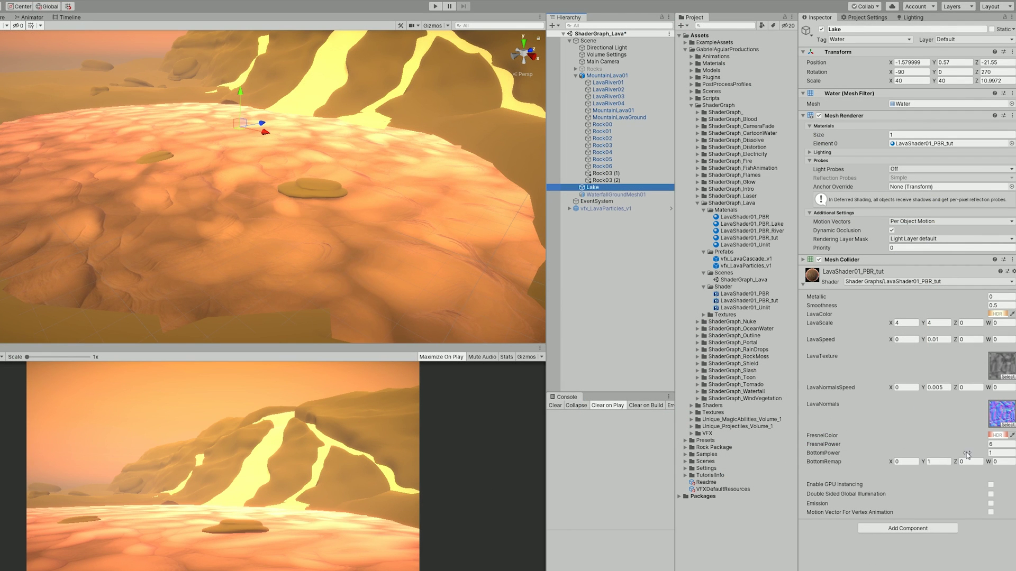
Step: Try a BottomPower of about 2.59 on the lake's material, check the lake surface, and undo the change
{"action": "left_click_drag", "start_coordinate": [983, 455], "coordinate": [1013, 456]}
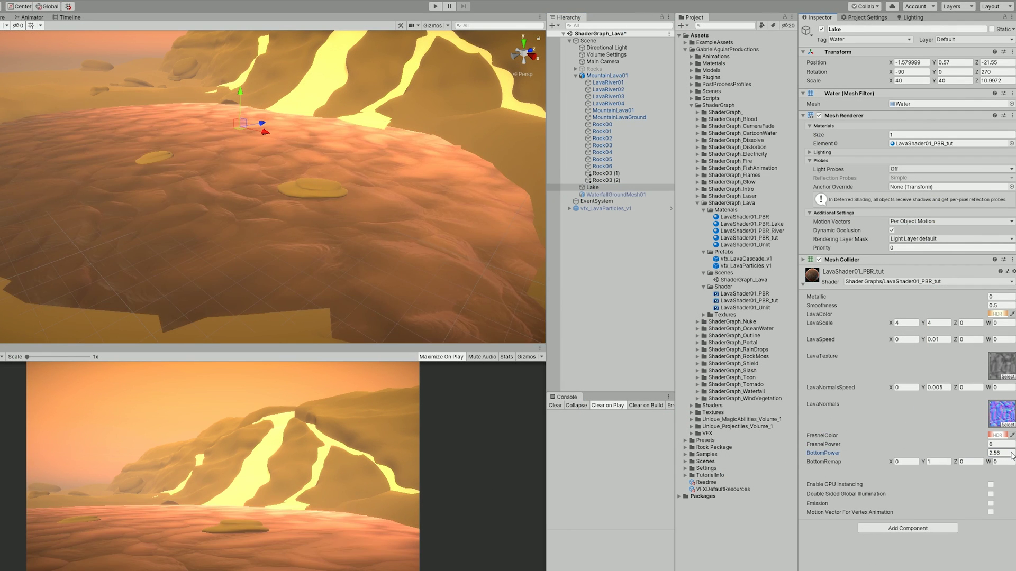
{"action": "right_click_drag", "start_coordinate": [400, 218], "coordinate": [210, 222]}
{"action": "key", "text": "w"}
{"action": "key", "text": "s"}
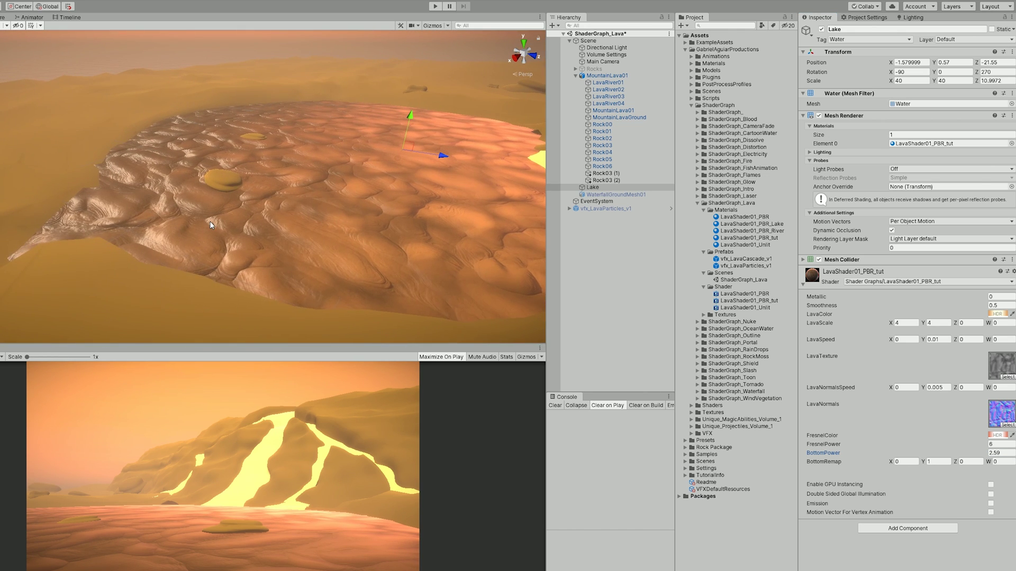
{"action": "key", "text": "ctrl+z"}
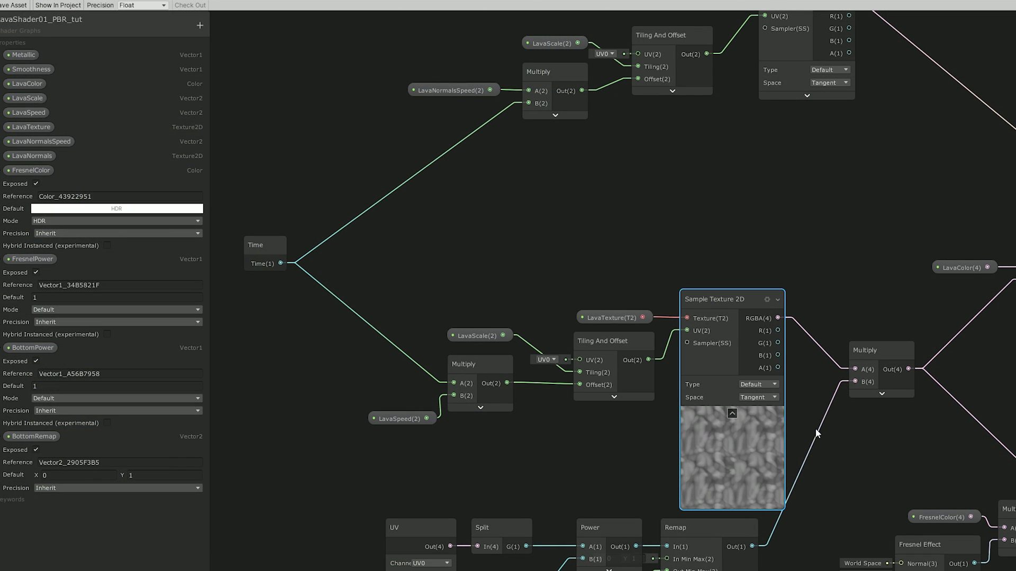
Step: Insert a Remap node between the lava Sample Texture 2D and its Multiply node, with In Min Max X set to 0
{"action": "left_click_drag", "start_coordinate": [372, 301], "coordinate": [373, 302]}
{"action": "left_click_drag", "start_coordinate": [716, 304], "coordinate": [856, 370]}
{"action": "left_click", "coordinate": [600, 262]}
{"action": "left_click", "coordinate": [599, 397]}
{"action": "type", "text": "remap"}
{"action": "key", "text": "Down"}
{"action": "key", "text": "Return"}
{"action": "left_click", "coordinate": [637, 314]}
{"action": "type", "text": "0"}
Step: Try different Out Min Max values on the lava Remap node and set them to X 0 and Y 1
{"action": "left_click_drag", "start_coordinate": [655, 326], "coordinate": [621, 325]}
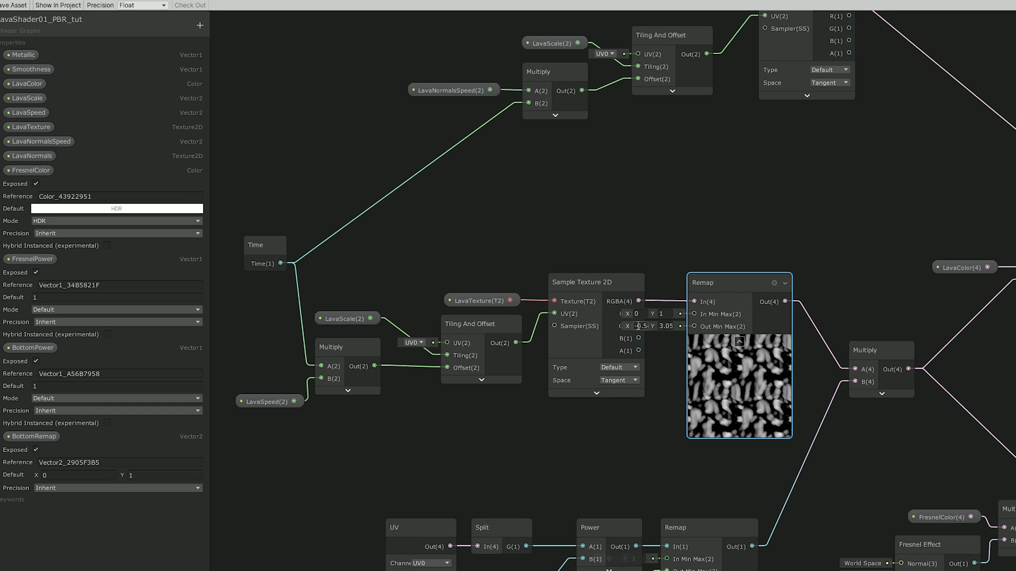
{"action": "left_click", "coordinate": [638, 326]}
{"action": "type", "text": "0"}
{"action": "left_click", "coordinate": [663, 326]}
{"action": "type", "text": "1"}
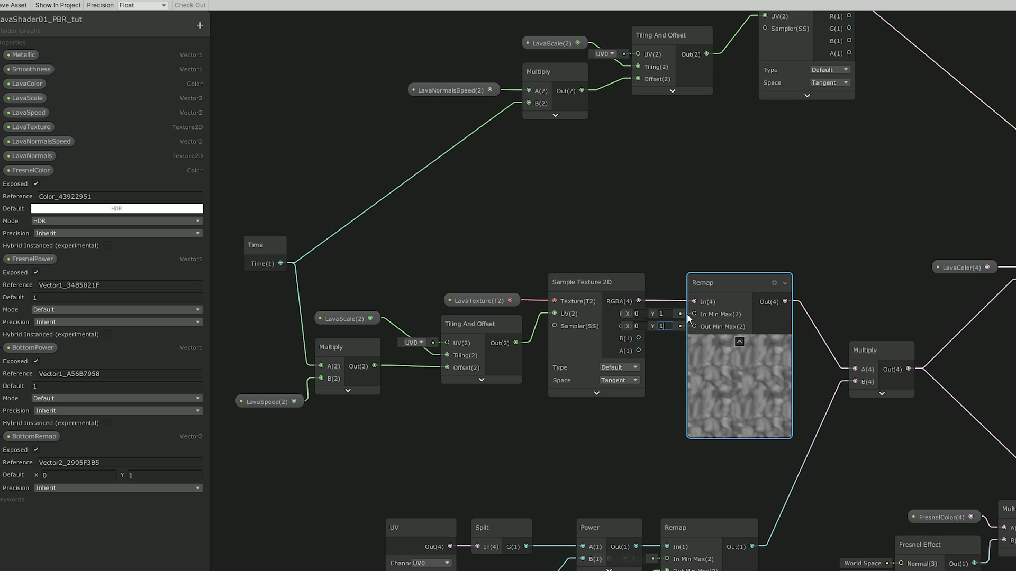
Step: Create a Vector2 property LavaRemap with default Y 1 and order it directly above LavaColor
{"action": "left_click", "coordinate": [200, 15]}
{"action": "left_click", "coordinate": [217, 32]}
{"action": "type", "text": "LavaRemap"}
{"action": "key", "text": "Return"}
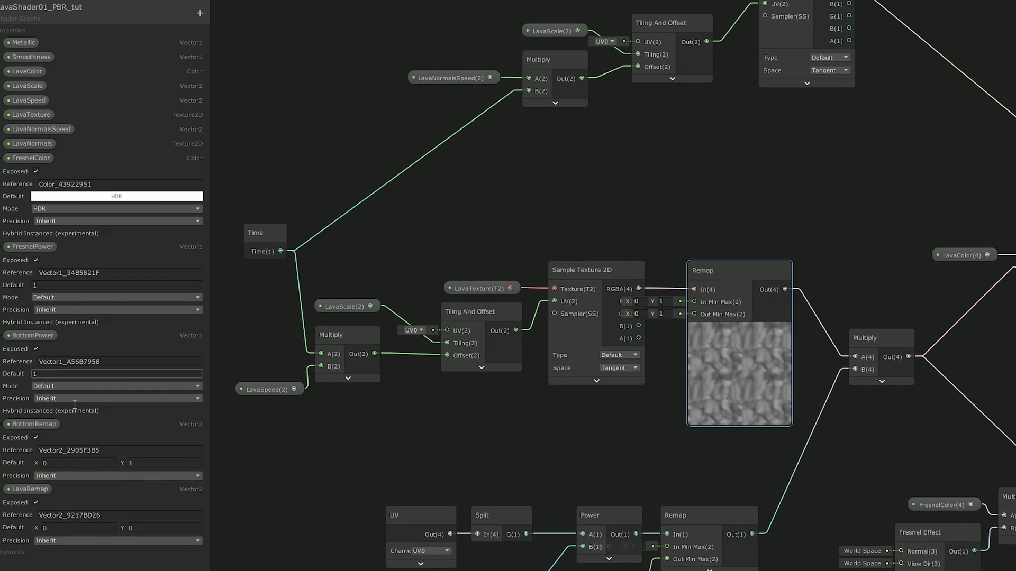
{"action": "left_click_drag", "start_coordinate": [45, 489], "coordinate": [41, 69]}
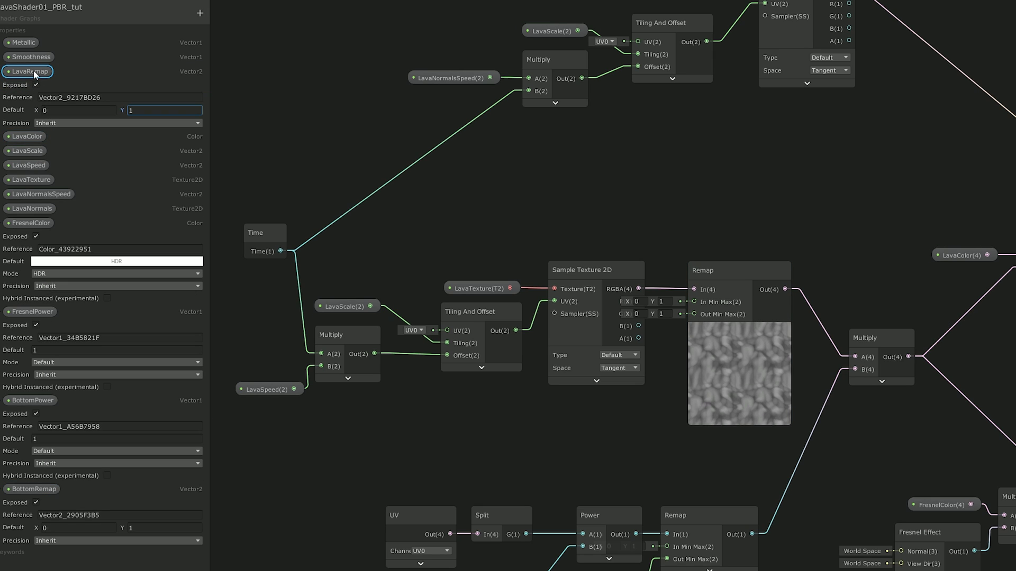
Step: Connect the LavaRemap property to the Out Min Max input of the lava texture's Remap node
{"action": "left_click", "coordinate": [578, 385]}
{"action": "left_click_drag", "start_coordinate": [578, 388], "coordinate": [694, 315]}
{"action": "left_click_drag", "start_coordinate": [630, 409], "coordinate": [598, 403]}
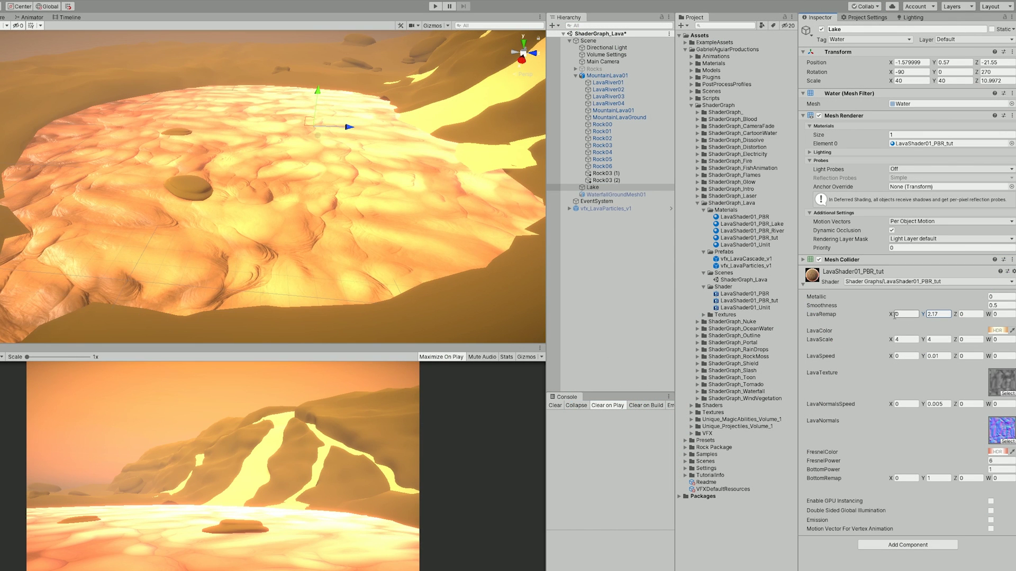
Step: Set the lake material's LavaRemap to X -0.12, Y 4.14, BottomRemap Y to 1.18 and BottomPower to 2.02, and inspect the lake
{"action": "left_click", "coordinate": [895, 315]}
{"action": "left_click_drag", "start_coordinate": [890, 316], "coordinate": [889, 318]}
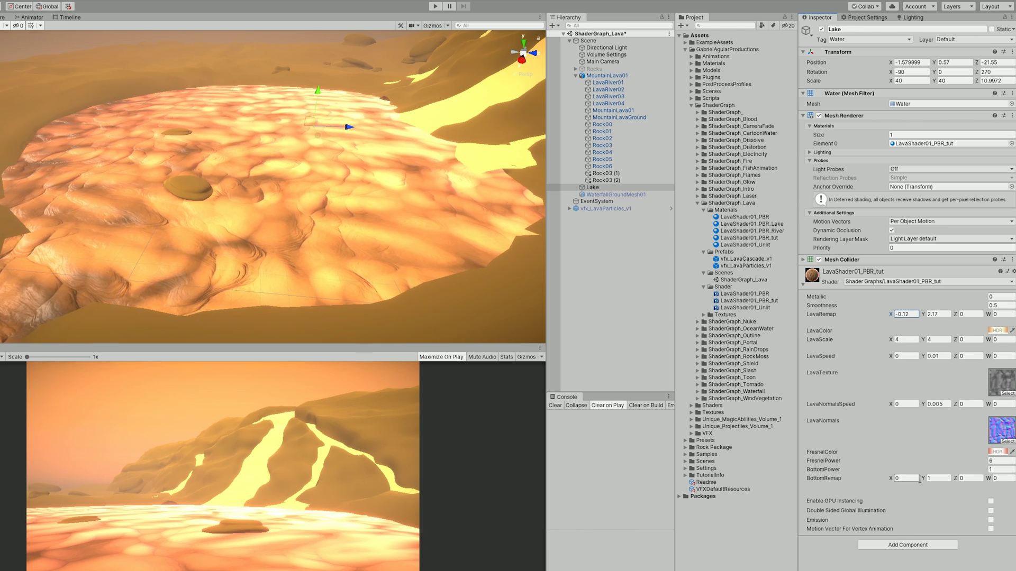
{"action": "left_click_drag", "start_coordinate": [925, 481], "coordinate": [929, 480]}
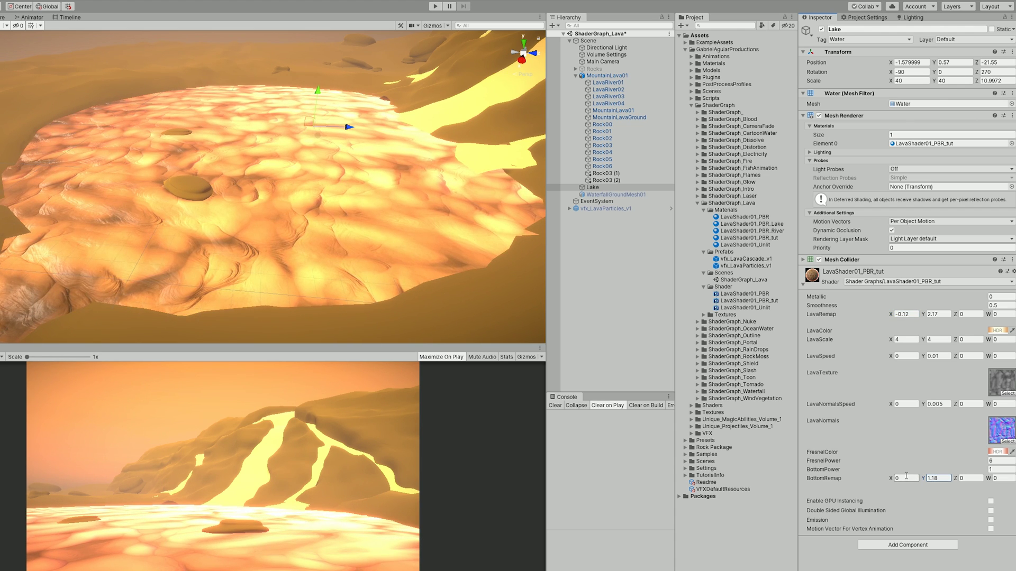
{"action": "left_click_drag", "start_coordinate": [825, 470], "coordinate": [843, 470]}
{"action": "left_click_drag", "start_coordinate": [924, 315], "coordinate": [952, 316]}
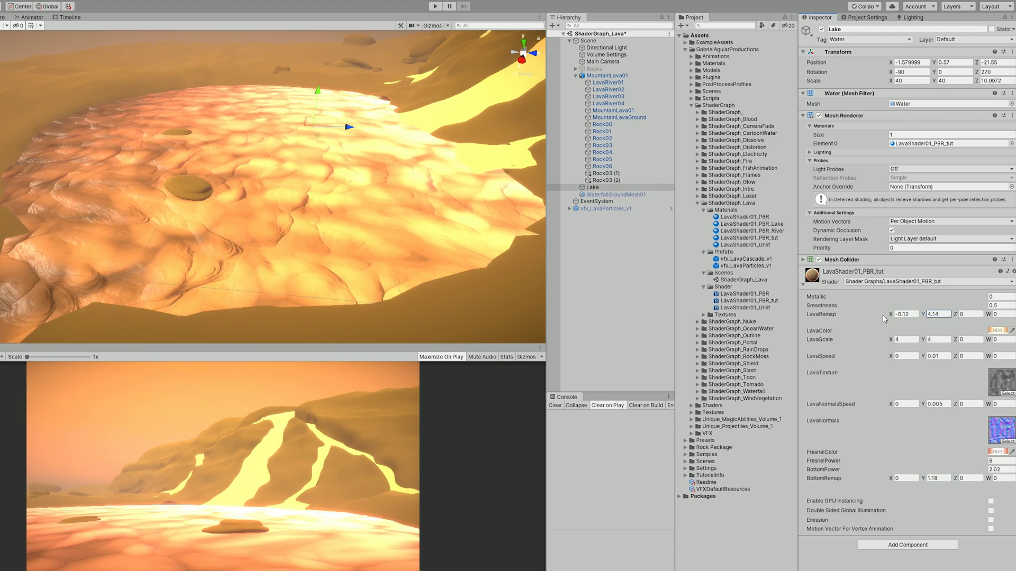
{"action": "key", "text": "a"}
{"action": "right_click_drag", "start_coordinate": [304, 250], "coordinate": [401, 232]}
{"action": "key", "text": "s"}
{"action": "key", "text": "w"}
{"action": "key", "text": "a"}
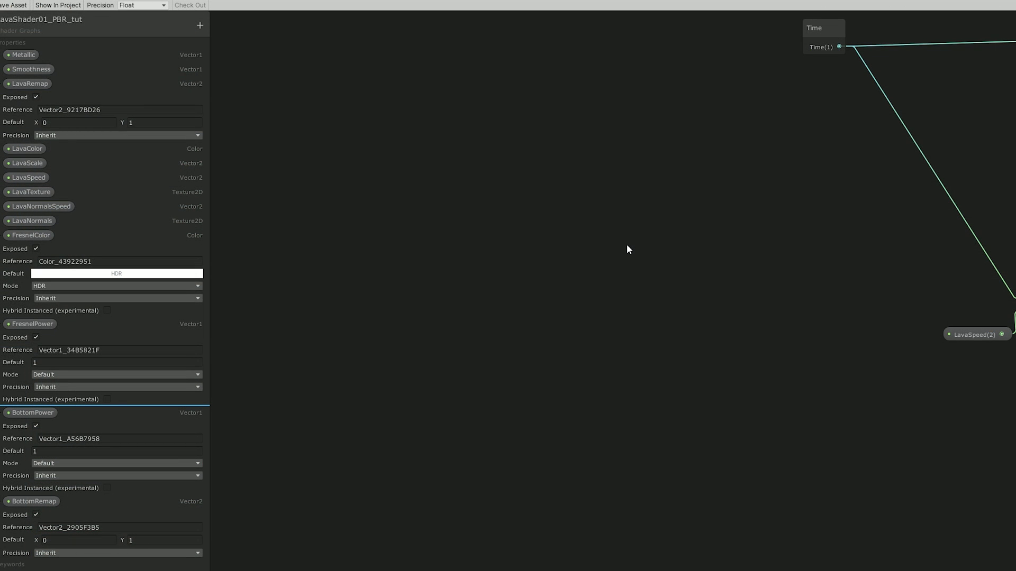
Step: Add a Voronoi node in the empty graph area before the Time node
{"action": "key", "text": "space"}
{"action": "type", "text": "voron"}
{"action": "key", "text": "Return"}
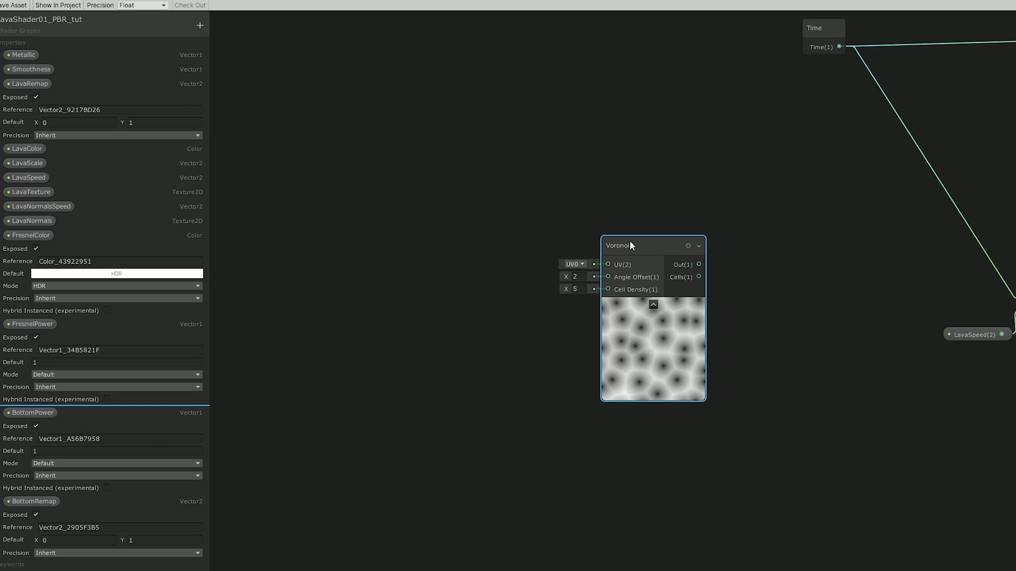
{"action": "middle_click_drag", "start_coordinate": [688, 222], "coordinate": [694, 235]}
Step: Create a Vector2 property VoronoiSpeed with default Y 0.01 and place its node above the Voronoi node
{"action": "left_click", "coordinate": [199, 25]}
{"action": "left_click", "coordinate": [217, 40]}
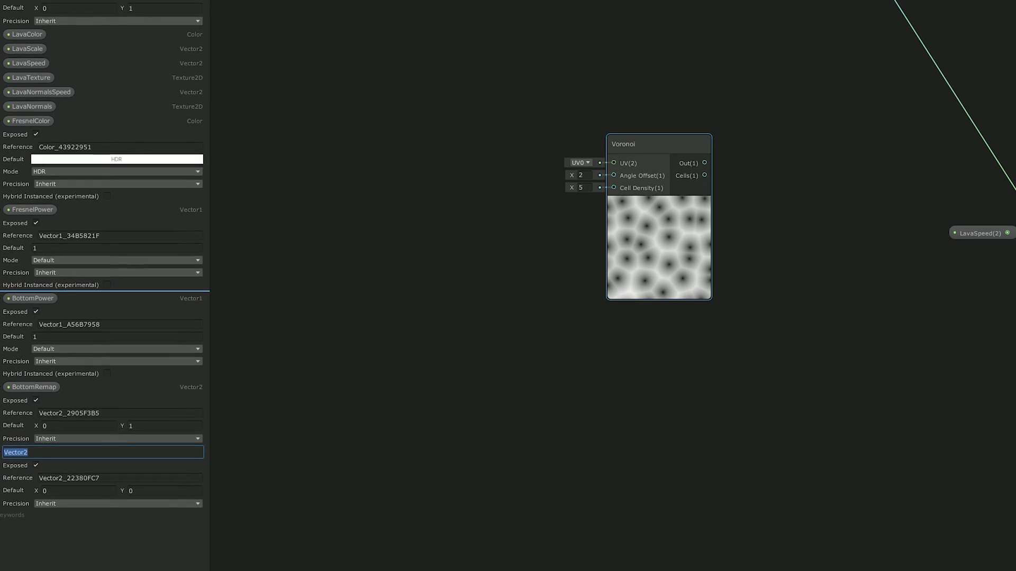
{"action": "type", "text": "VoronoiSpeed"}
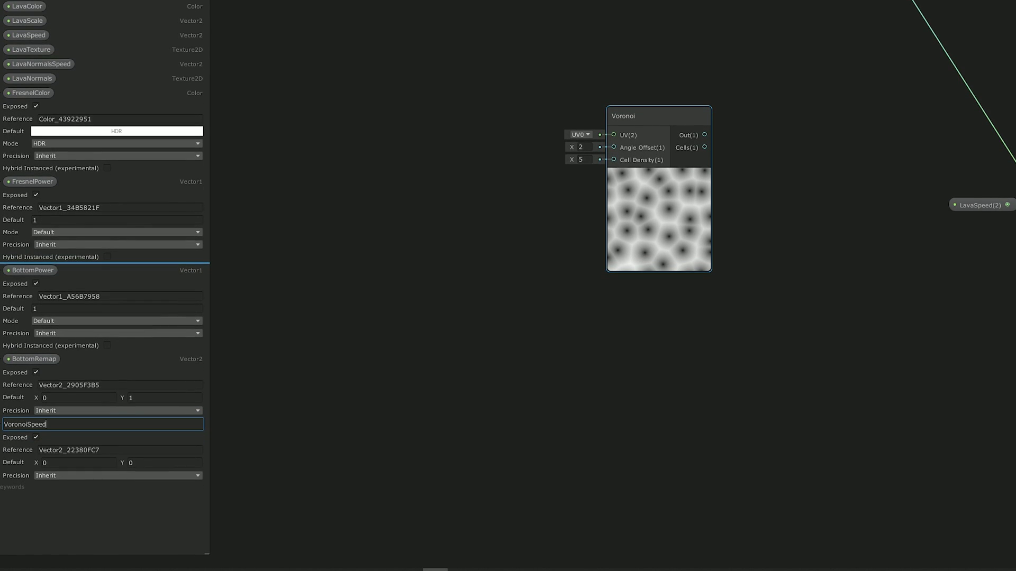
{"action": "key", "text": "Return"}
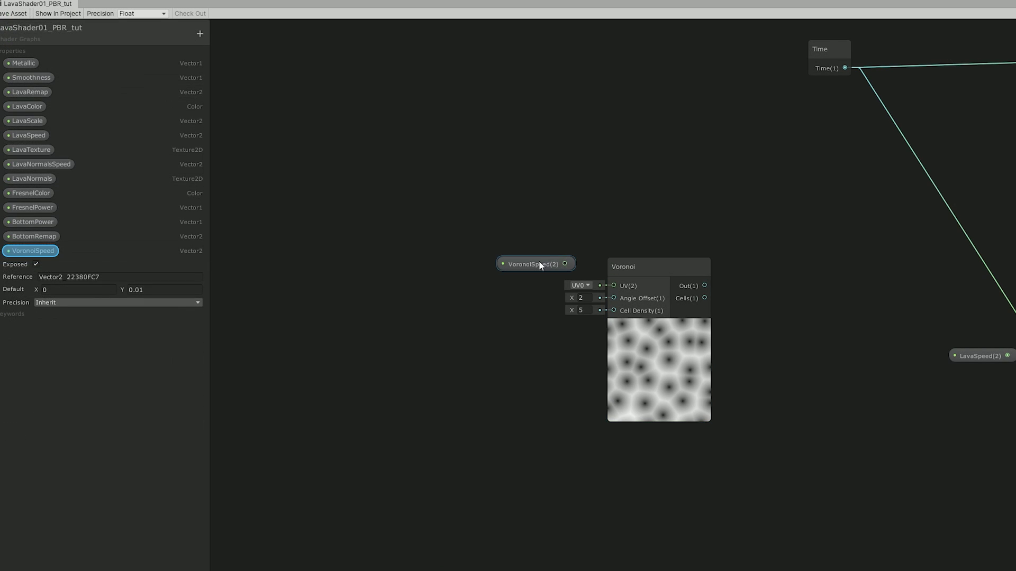
{"action": "left_click_drag", "start_coordinate": [539, 261], "coordinate": [593, 213]}
{"action": "left_click", "coordinate": [607, 162]}
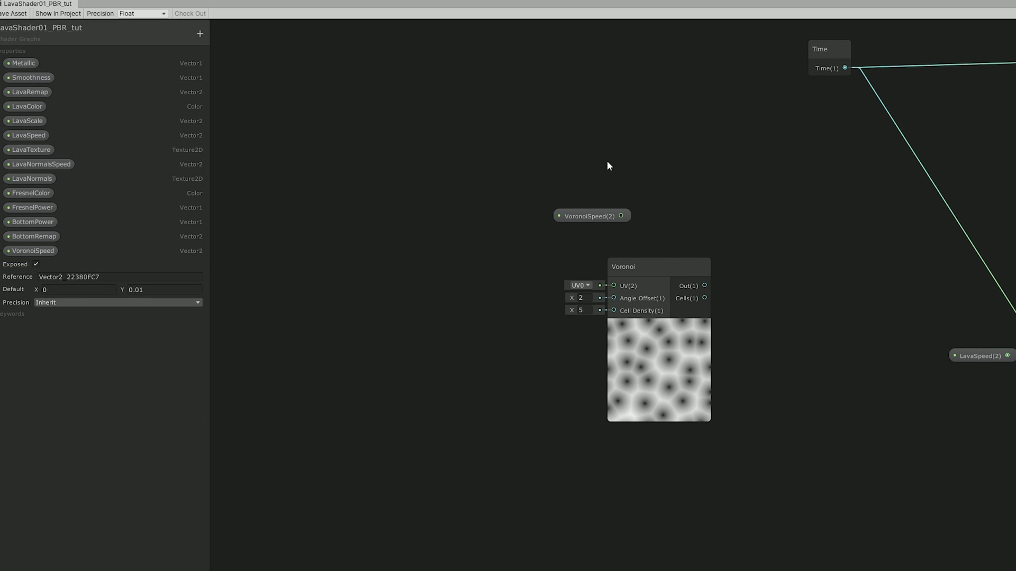
Step: Add a Multiply node with Time connected to A and VoronoiSpeed to B, moving the Time node closer to it
{"action": "key", "text": "space"}
{"action": "type", "text": "mul"}
{"action": "key", "text": "Return"}
{"action": "left_click_drag", "start_coordinate": [625, 182], "coordinate": [691, 130]}
{"action": "left_click_drag", "start_coordinate": [621, 215], "coordinate": [682, 160]}
{"action": "middle_click_drag", "start_coordinate": [668, 126], "coordinate": [691, 167]}
{"action": "left_click_drag", "start_coordinate": [837, 89], "coordinate": [699, 170]}
{"action": "left_click_drag", "start_coordinate": [700, 170], "coordinate": [705, 189]}
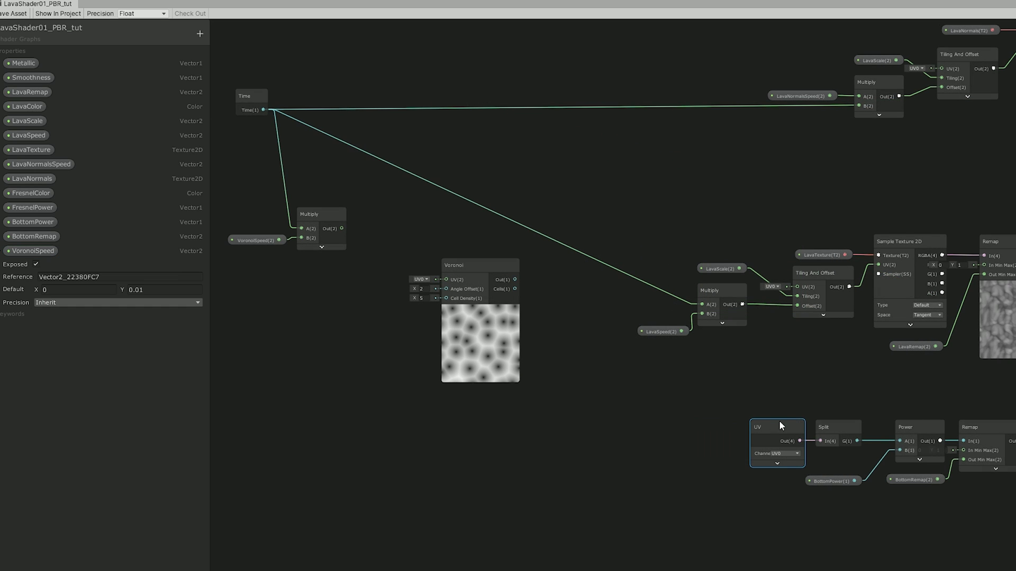
Step: Move the UV node away from the Split node to below the VoronoiSpeed Multiply node
{"action": "left_click_drag", "start_coordinate": [779, 422], "coordinate": [268, 422]}
{"action": "middle_click_drag", "start_coordinate": [265, 416], "coordinate": [437, 410]}
{"action": "left_click_drag", "start_coordinate": [438, 411], "coordinate": [339, 416]}
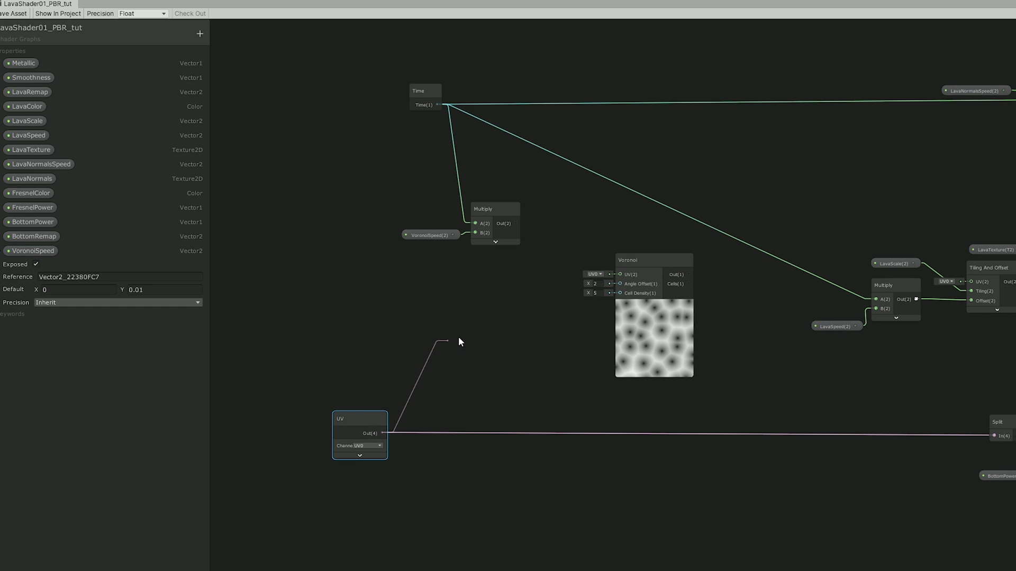
Step: Add the UV output to the VoronoiSpeed Multiply result with a collapsed Add node and connect it to the Voronoi node's UV
{"action": "left_click_drag", "start_coordinate": [460, 341], "coordinate": [454, 340]}
{"action": "type", "text": "add"}
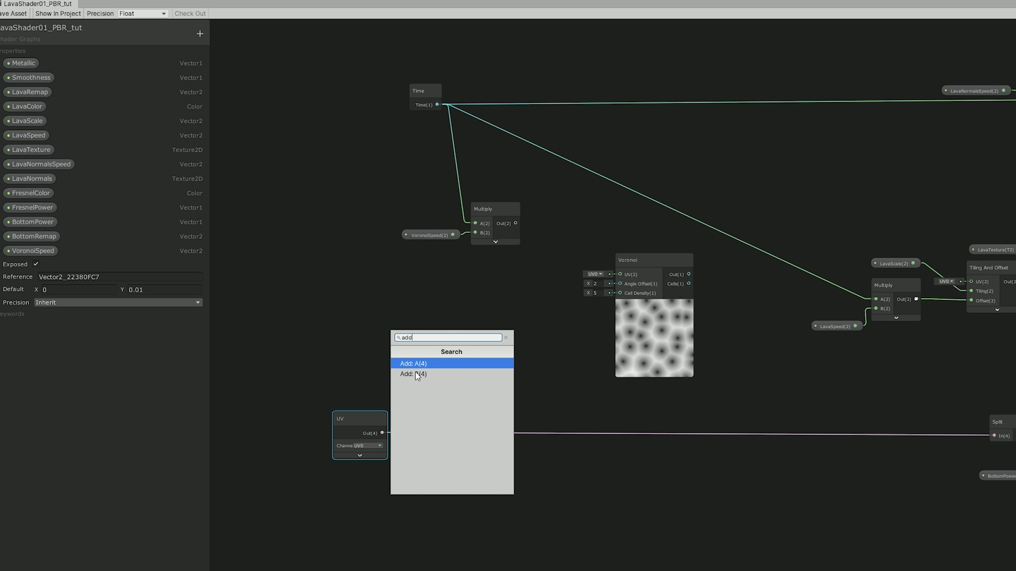
{"action": "left_click", "coordinate": [417, 374]}
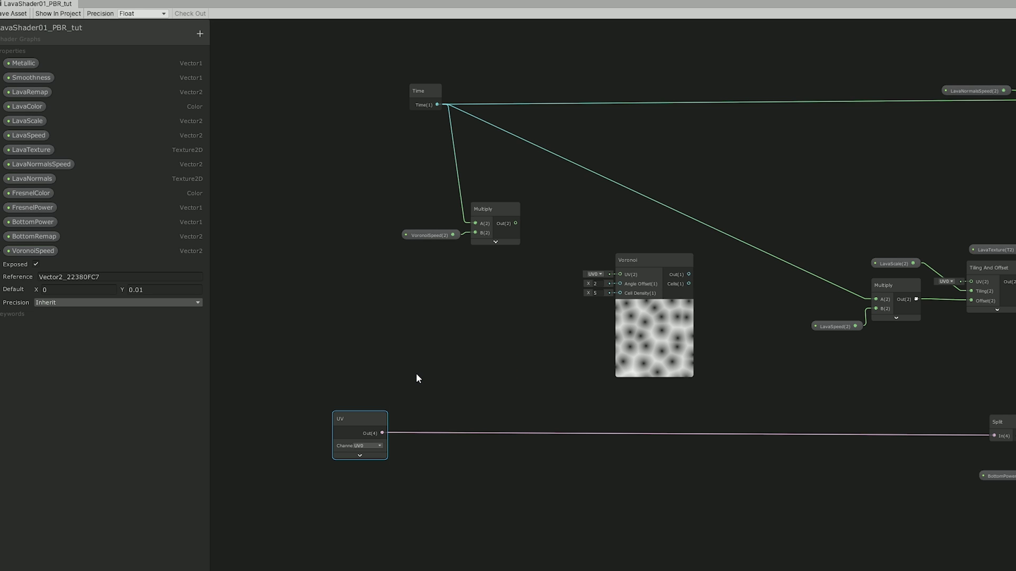
{"action": "key", "text": "ctrl+d"}
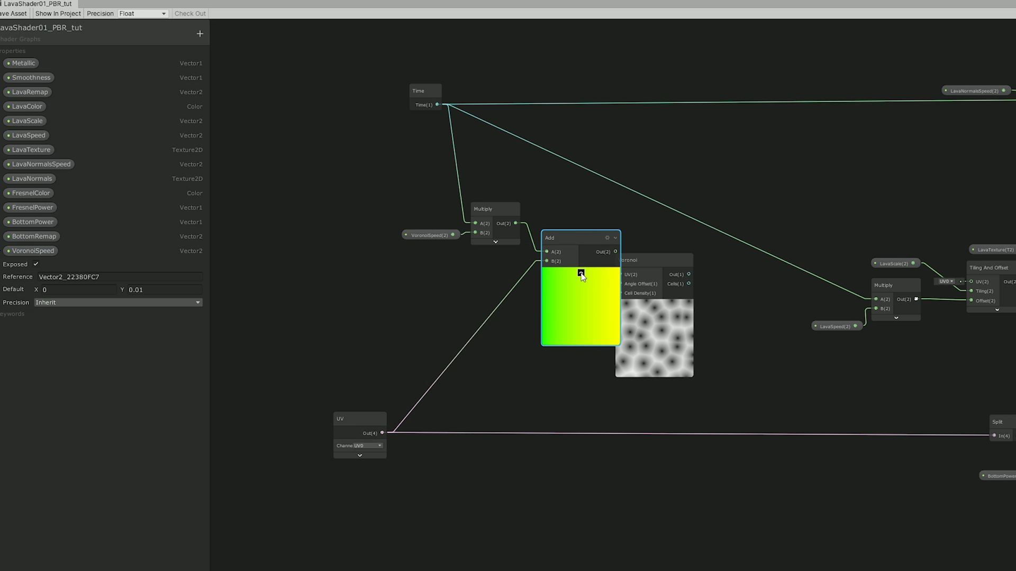
{"action": "left_click", "coordinate": [581, 273]}
{"action": "left_click_drag", "start_coordinate": [588, 251], "coordinate": [615, 273]}
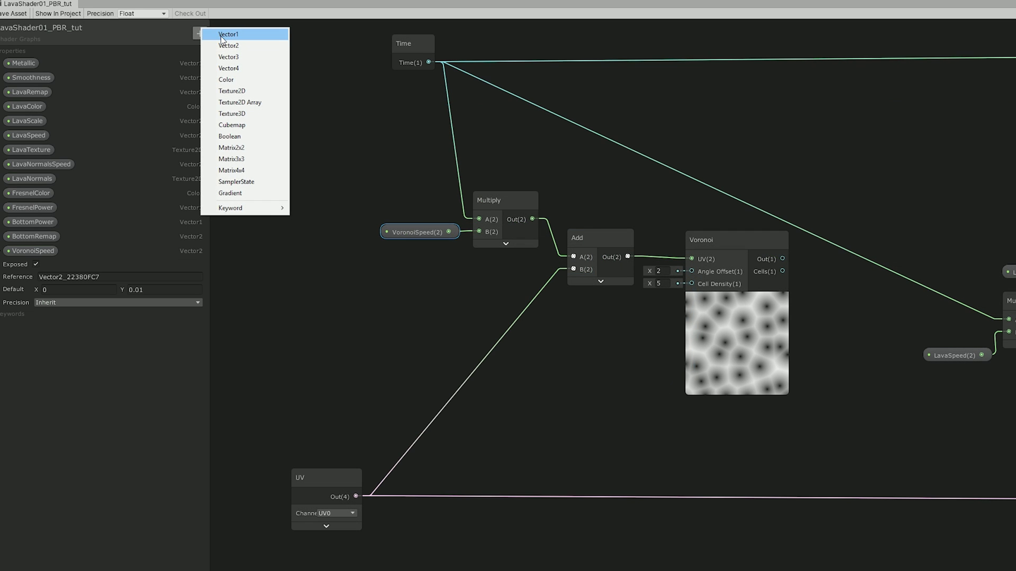
Step: Create a Vector1 property VoronoiScale with default 5 and connect it to the Voronoi node's Cell Density
{"action": "left_click", "coordinate": [220, 35]}
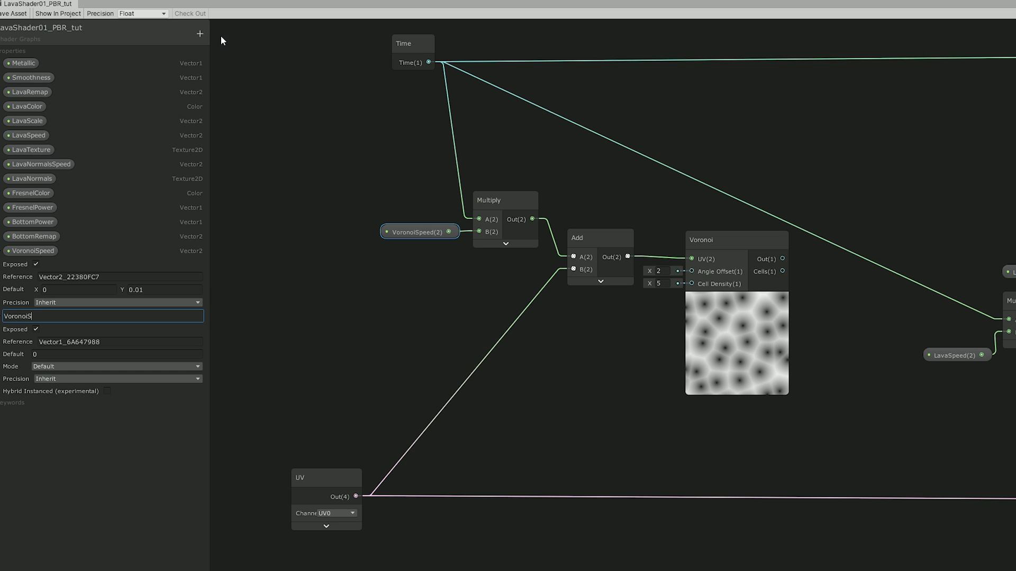
{"action": "left_click", "coordinate": [53, 355]}
{"action": "type", "text": "5"}
{"action": "left_click_drag", "start_coordinate": [41, 317], "coordinate": [628, 307]}
{"action": "left_click_drag", "start_coordinate": [694, 313], "coordinate": [594, 383]}
Step: Create a Vector1 property VoronoiAngleOffset with a default of 2
{"action": "left_click", "coordinate": [200, 34]}
{"action": "left_click", "coordinate": [230, 44]}
{"action": "type", "text": "VoronoiAngleOffset"}
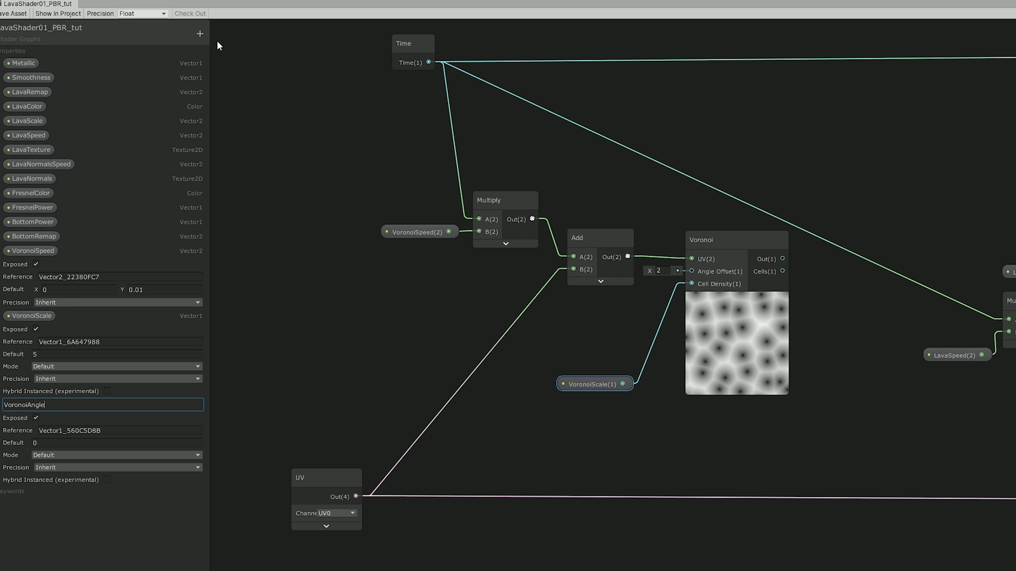
{"action": "key", "text": "Return"}
{"action": "left_click", "coordinate": [61, 443]}
{"action": "type", "text": "2"}
Step: Duplicate the VoronoiSpeed Multiply node, place the copy below it, and connect VoronoiAngleOffset to the copy's B input
{"action": "left_click_drag", "start_coordinate": [51, 406], "coordinate": [412, 322]}
{"action": "left_click", "coordinate": [518, 234]}
{"action": "key", "text": "ctrl+d"}
{"action": "left_click_drag", "start_coordinate": [535, 242], "coordinate": [531, 311]}
{"action": "left_click_drag", "start_coordinate": [443, 334], "coordinate": [357, 334]}
{"action": "left_click_drag", "start_coordinate": [513, 294], "coordinate": [510, 297]}
{"action": "left_click_drag", "start_coordinate": [410, 327], "coordinate": [487, 318]}
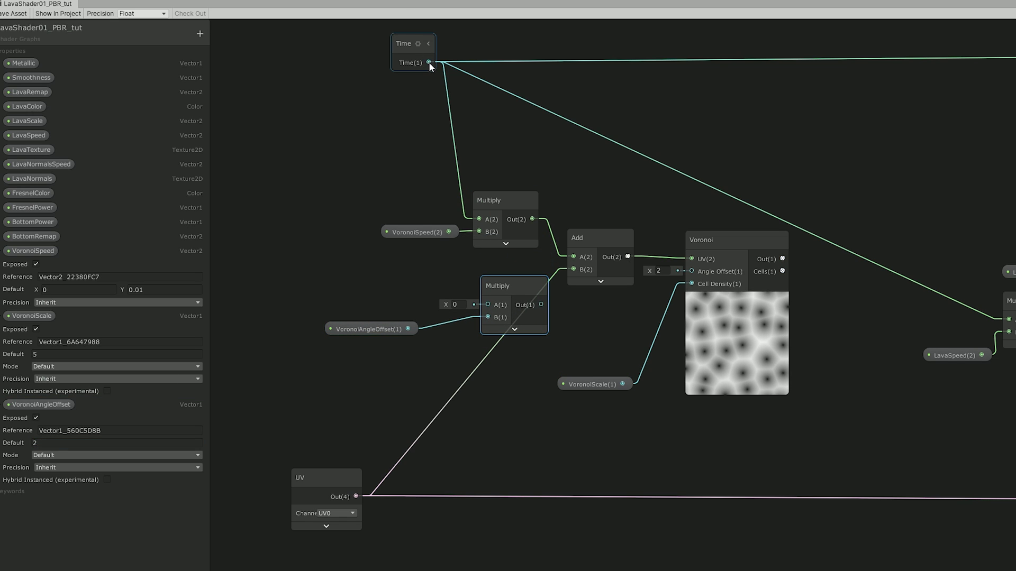
Step: Feed Time through the duplicated Multiply node into the Voronoi node's Angle Offset and set VoronoiAngleOffset's default to 1
{"action": "left_click_drag", "start_coordinate": [485, 287], "coordinate": [490, 299]}
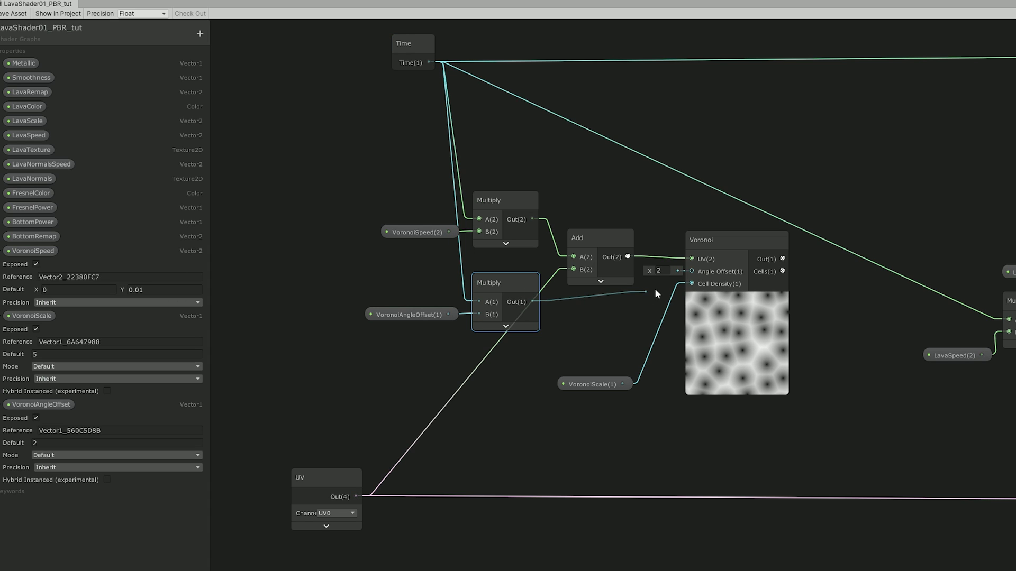
{"action": "left_click_drag", "start_coordinate": [690, 274], "coordinate": [691, 272]}
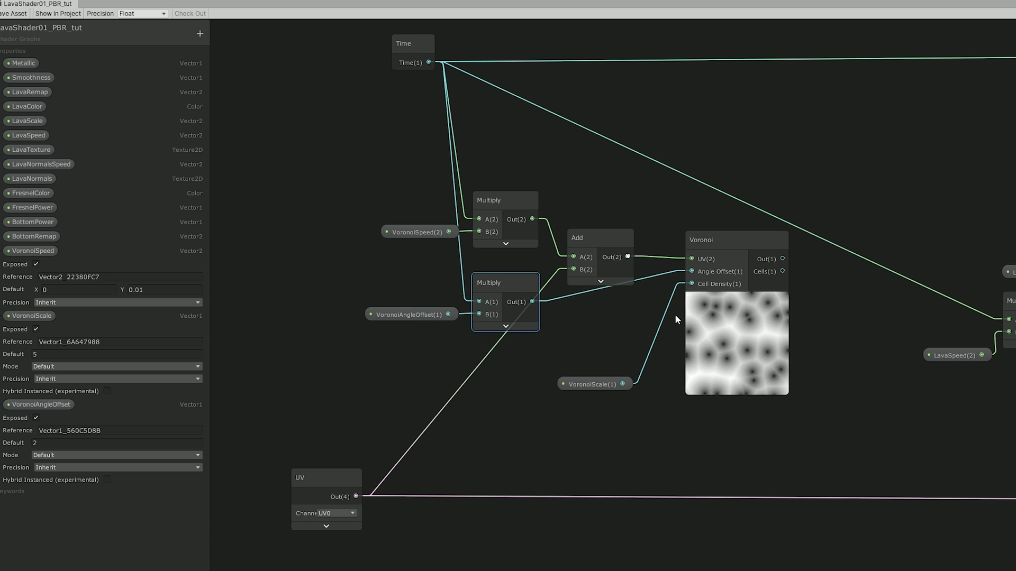
{"action": "left_click", "coordinate": [46, 444]}
{"action": "type", "text": "1"}
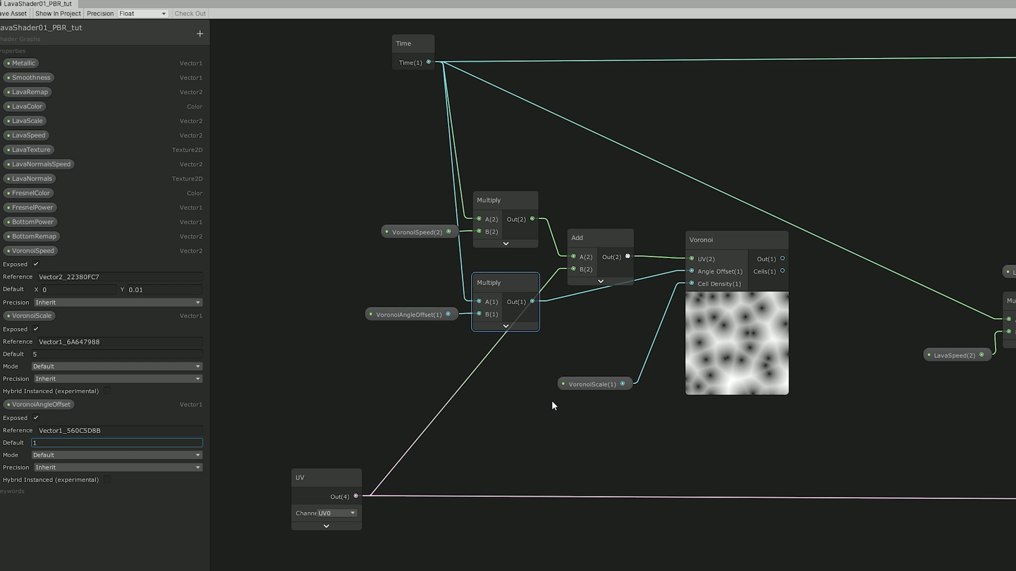
Step: Add a Lerp node after the Voronoi node and connect the UV output to its A input
{"action": "key", "text": "Return"}
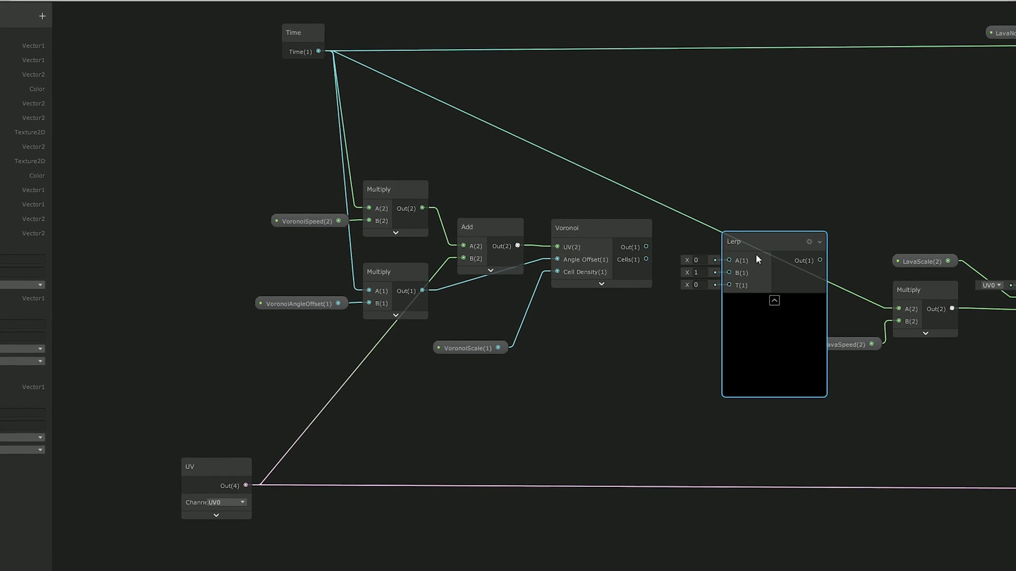
{"action": "left_click", "coordinate": [240, 495]}
{"action": "left_click_drag", "start_coordinate": [241, 484], "coordinate": [738, 238]}
Step: Add a Multiply node between Voronoi and Lerp, with the Voronoi Out connected to A and the UV output to B
{"action": "left_click", "coordinate": [598, 254]}
{"action": "key", "text": "space"}
{"action": "type", "text": "mul"}
{"action": "key", "text": "Return"}
{"action": "left_click_drag", "start_coordinate": [778, 243], "coordinate": [802, 239]}
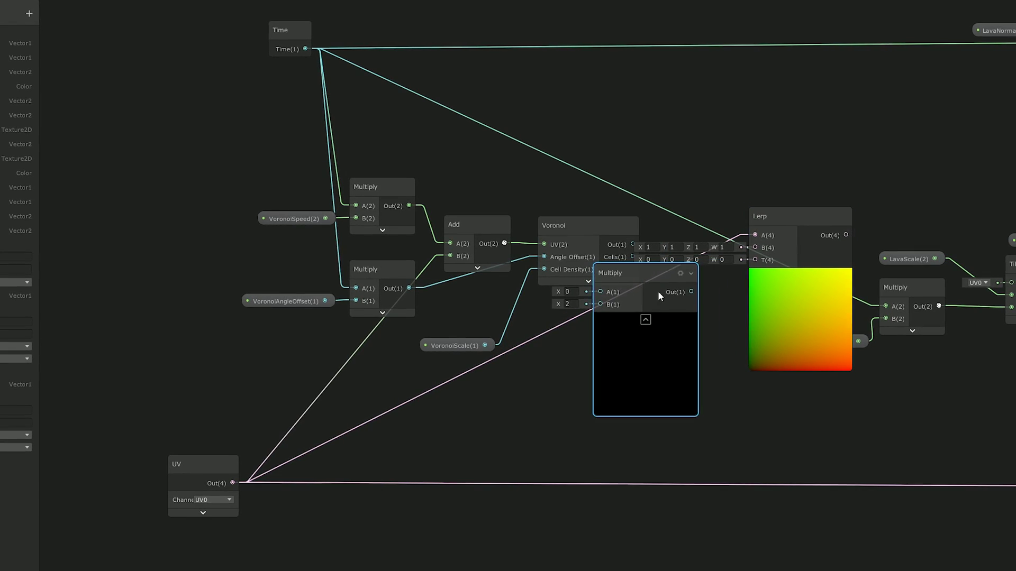
{"action": "left_click_drag", "start_coordinate": [662, 292], "coordinate": [699, 299]}
{"action": "left_click_drag", "start_coordinate": [622, 231], "coordinate": [606, 230]}
{"action": "left_click_drag", "start_coordinate": [616, 243], "coordinate": [639, 300]}
{"action": "left_click_drag", "start_coordinate": [231, 482], "coordinate": [639, 312]}
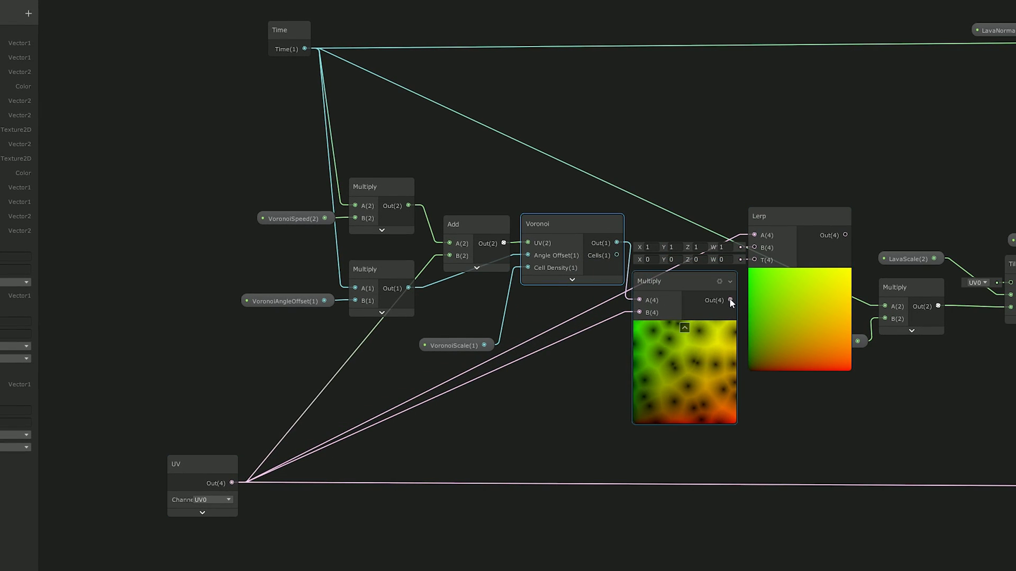
Step: Connect the Voronoi Multiply node's output to the Lerp node's B input and collapse the Multiply preview
{"action": "left_click_drag", "start_coordinate": [730, 300], "coordinate": [755, 247]}
{"action": "left_click", "coordinate": [686, 329]}
{"action": "left_click_drag", "start_coordinate": [681, 287], "coordinate": [684, 286]}
{"action": "left_click", "coordinate": [762, 265]}
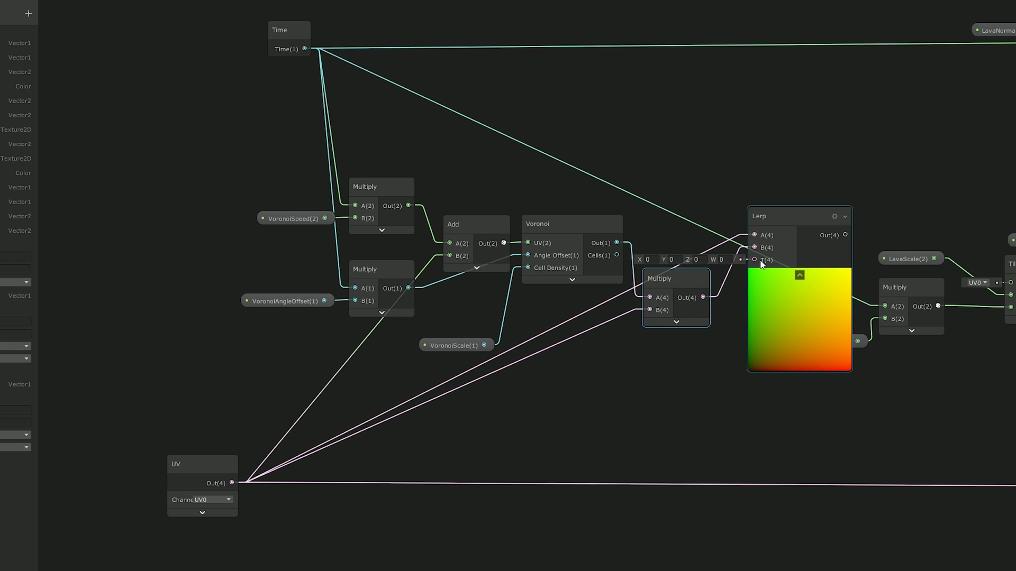
Step: Create a Vector1 property VoronoiAmount, place it above VoronoiSpeed in the property list, and connect it to the Lerp node's T input
{"action": "left_click", "coordinate": [41, 22]}
{"action": "left_click", "coordinate": [47, 22]}
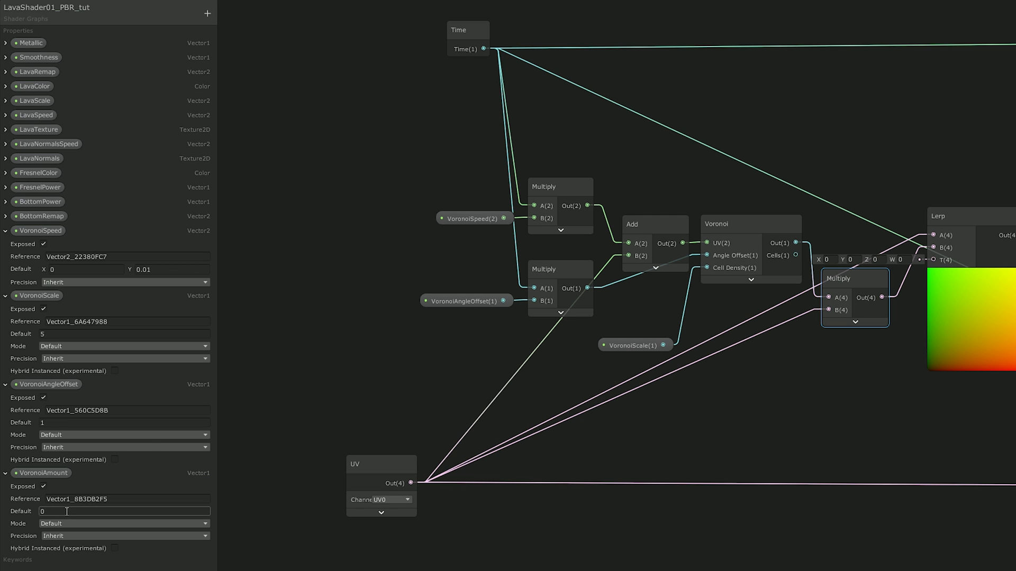
{"action": "left_click_drag", "start_coordinate": [52, 478], "coordinate": [58, 237]}
{"action": "left_click_drag", "start_coordinate": [894, 379], "coordinate": [923, 295]}
{"action": "left_click_drag", "start_coordinate": [729, 264], "coordinate": [729, 264]}
{"action": "middle_click_drag", "start_coordinate": [853, 309], "coordinate": [682, 319]}
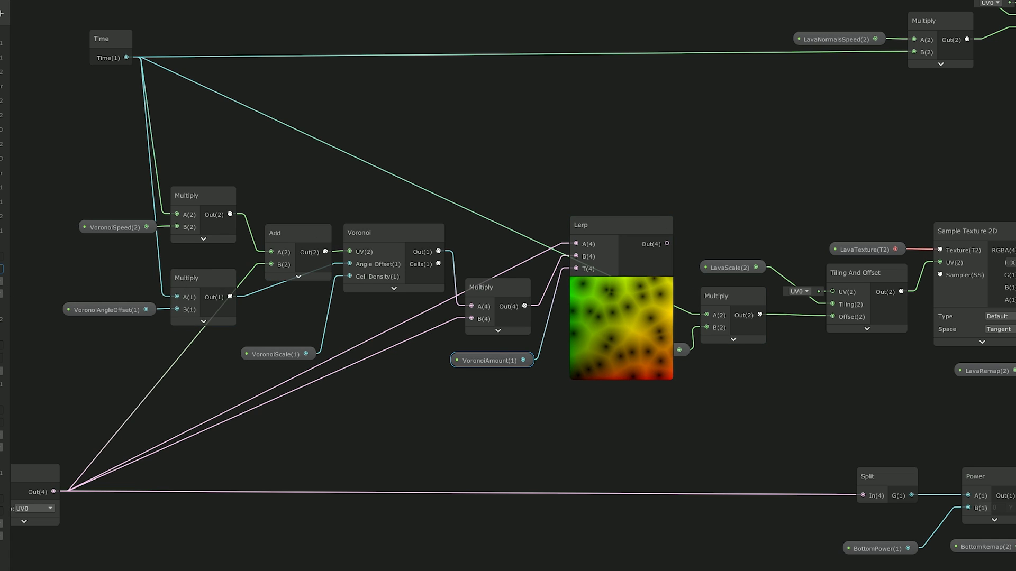
Step: Connect the Lerp output to the UV input of the LavaTexture's Tiling And Offset node
{"action": "middle_click_drag", "start_coordinate": [713, 236], "coordinate": [493, 239]}
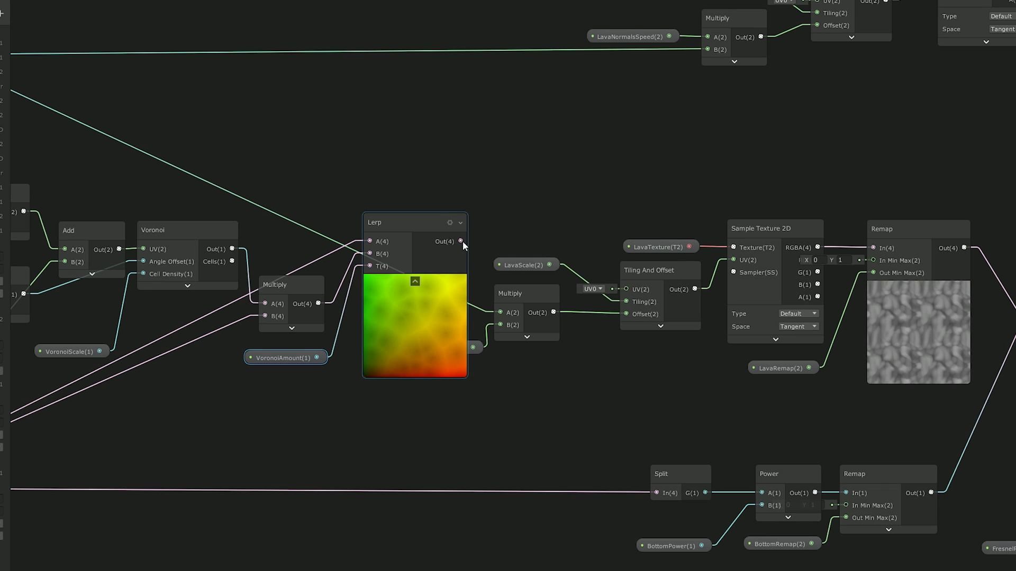
{"action": "left_click_drag", "start_coordinate": [461, 242], "coordinate": [623, 289]}
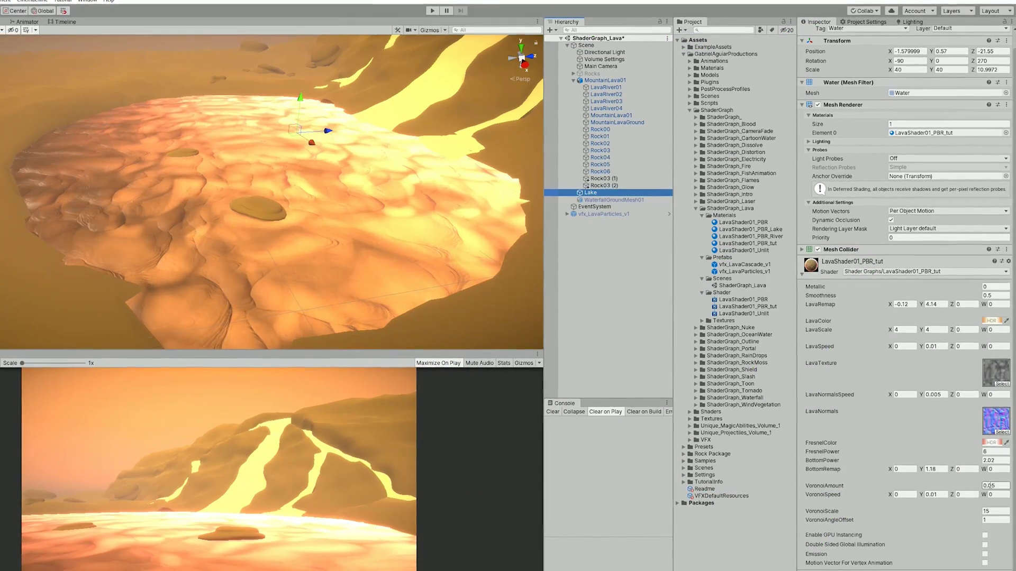
Step: On the lake's LavaShader01_PBR_tut material, try VoronoiAngleOffset at 3 and set it to 0.5
{"action": "left_click", "coordinate": [993, 518]}
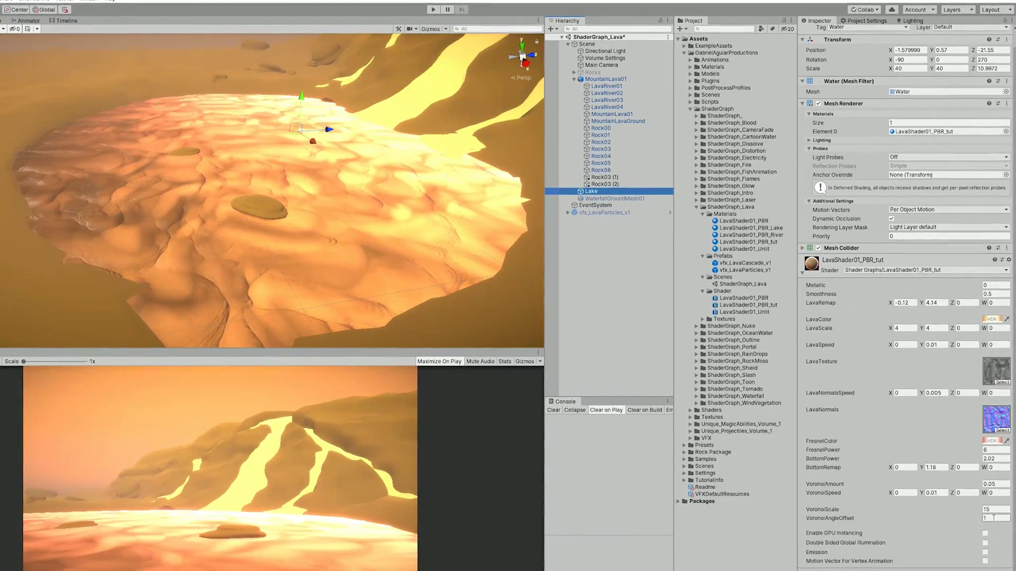
{"action": "left_click", "coordinate": [994, 518]}
{"action": "type", "text": "3"}
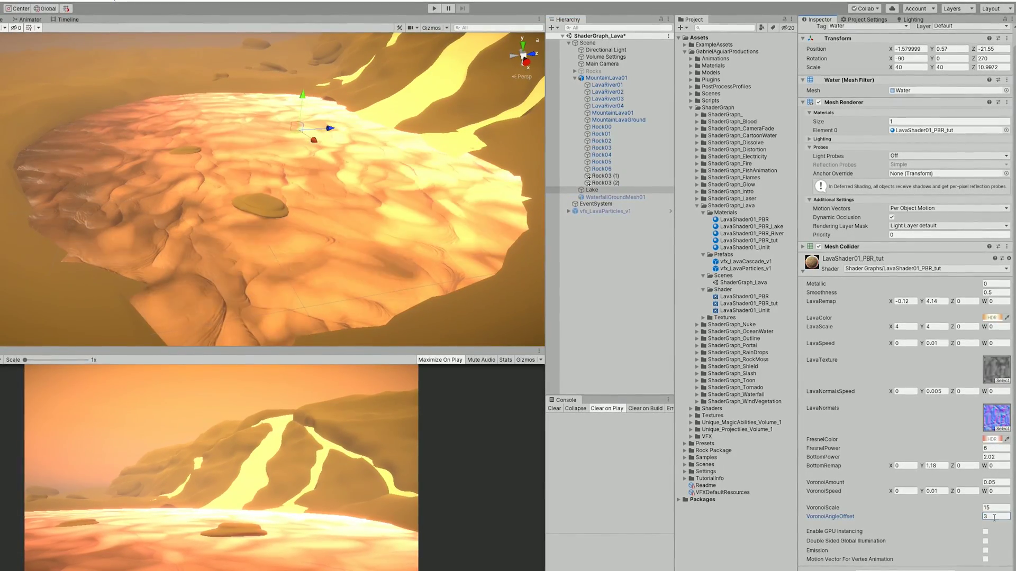
{"action": "key", "text": "BackSpace"}
{"action": "type", "text": "0.5"}
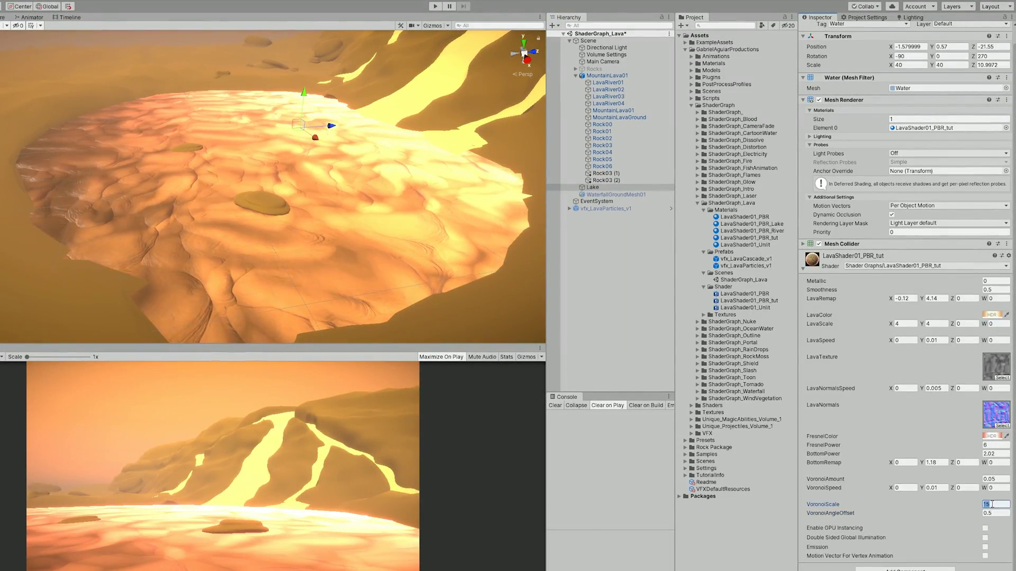
Step: Set the lake material's VoronoiScale to 20 and VoronoiSpeed Y to 0.005
{"action": "type", "text": "20"}
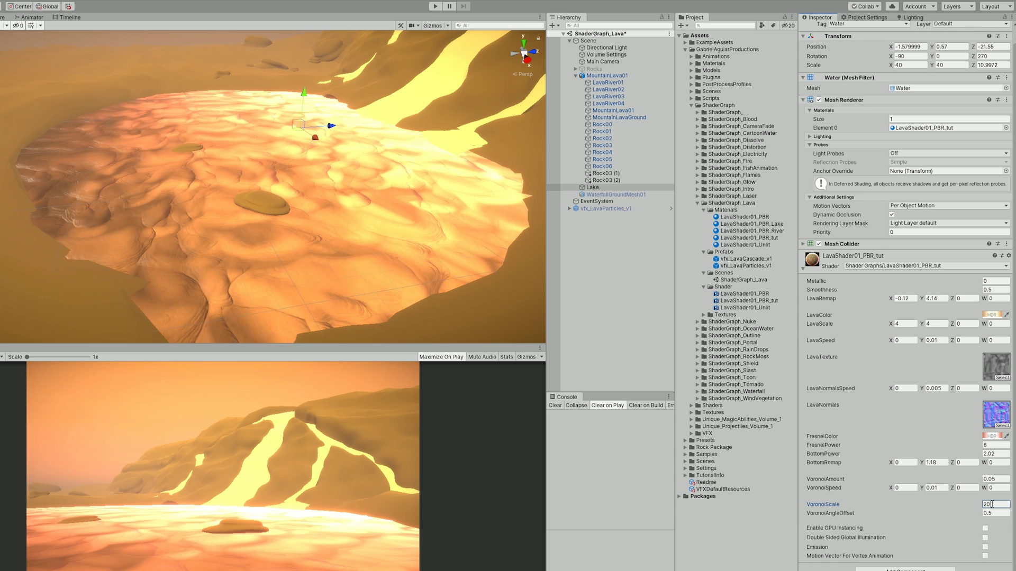
{"action": "left_click", "coordinate": [936, 488]}
{"action": "type", "text": "0.005"}
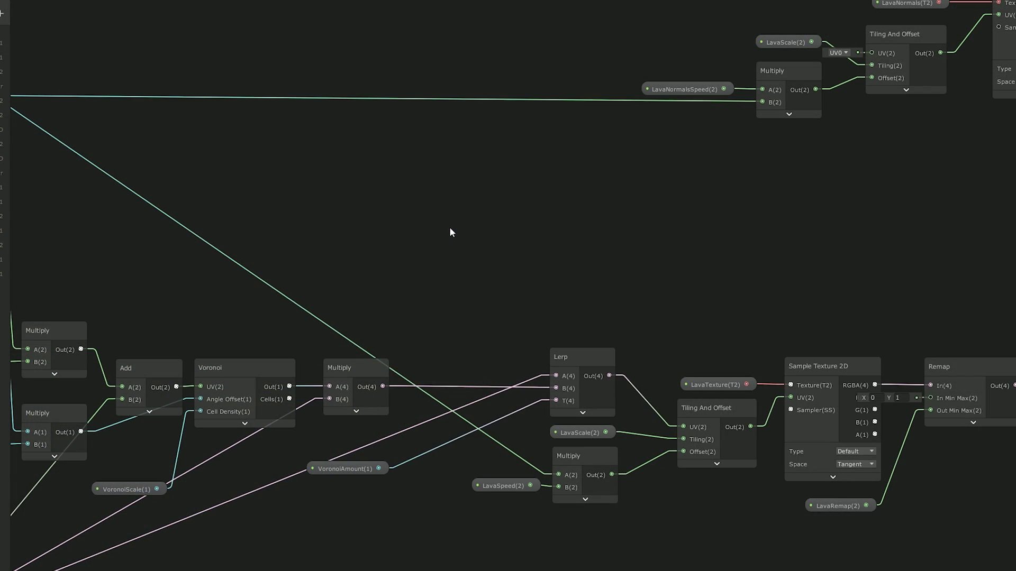
Step: Add a Simple Noise node in the empty area above the Lerp node
{"action": "key", "text": "space"}
{"action": "type", "text": "simple noise"}
{"action": "key", "text": "Return"}
{"action": "left_click_drag", "start_coordinate": [479, 253], "coordinate": [545, 151]}
Step: Add a Multiply node before the Simple Noise node and connect Time to its B input
{"action": "middle_click_drag", "start_coordinate": [684, 221], "coordinate": [342, 217]}
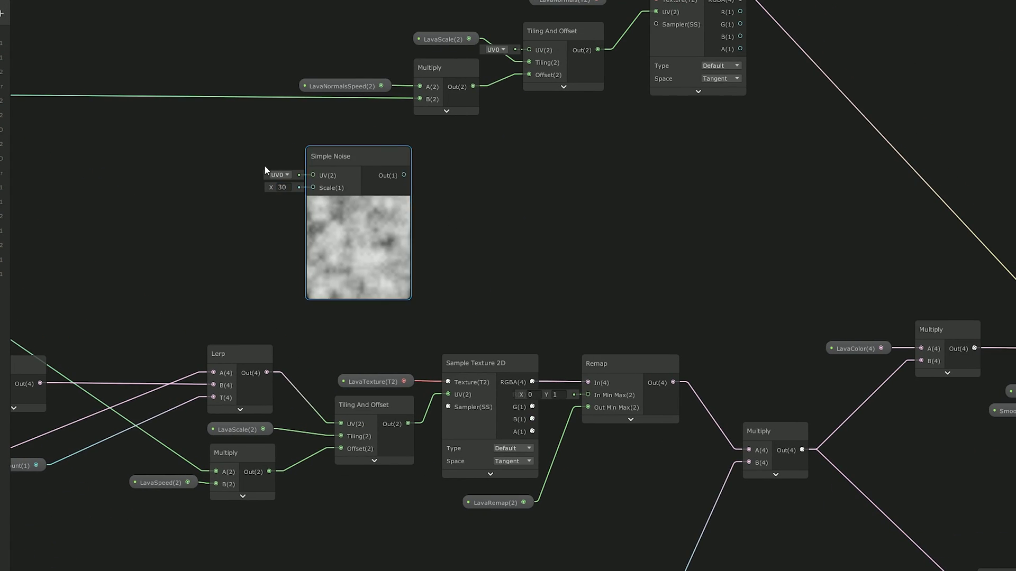
{"action": "middle_click_drag", "start_coordinate": [126, 168], "coordinate": [585, 188]}
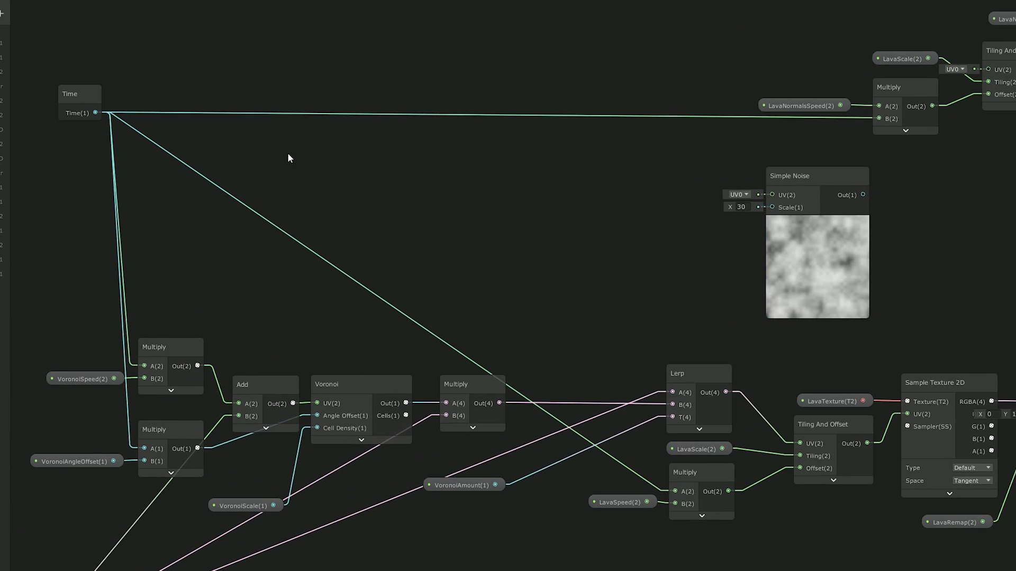
{"action": "key", "text": "space"}
{"action": "type", "text": "mult"}
{"action": "key", "text": "Return"}
{"action": "left_click_drag", "start_coordinate": [359, 200], "coordinate": [518, 196]}
{"action": "left_click_drag", "start_coordinate": [95, 113], "coordinate": [459, 205]}
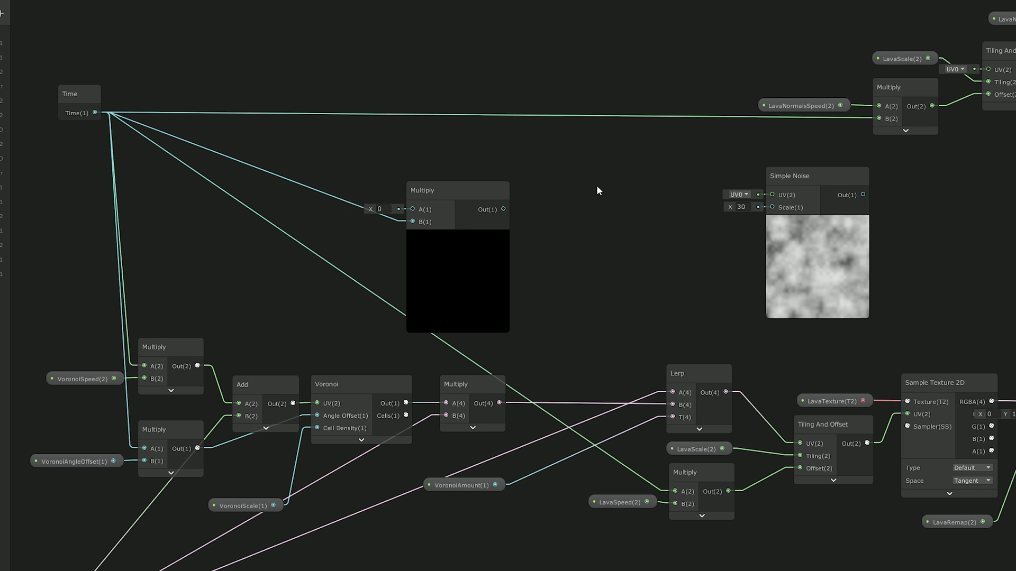
Step: Add a Tiling And Offset node, connect the Multiply output to its Offset and its output to the Simple Noise UV
{"action": "key", "text": "space"}
{"action": "type", "text": "tiling"}
{"action": "key", "text": "Return"}
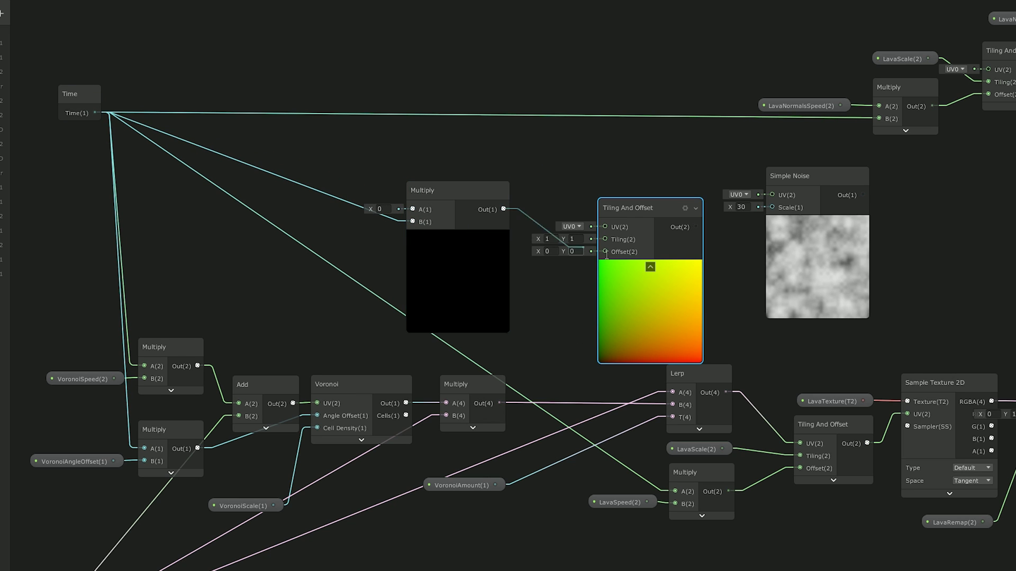
{"action": "left_click_drag", "start_coordinate": [627, 209], "coordinate": [627, 178]}
{"action": "left_click_drag", "start_coordinate": [696, 195], "coordinate": [748, 192]}
Step: Create a Vector1 property SimpleNoiseScale with default 30 and connect it to the Simple Noise Scale input
{"action": "left_click", "coordinate": [1, 13]}
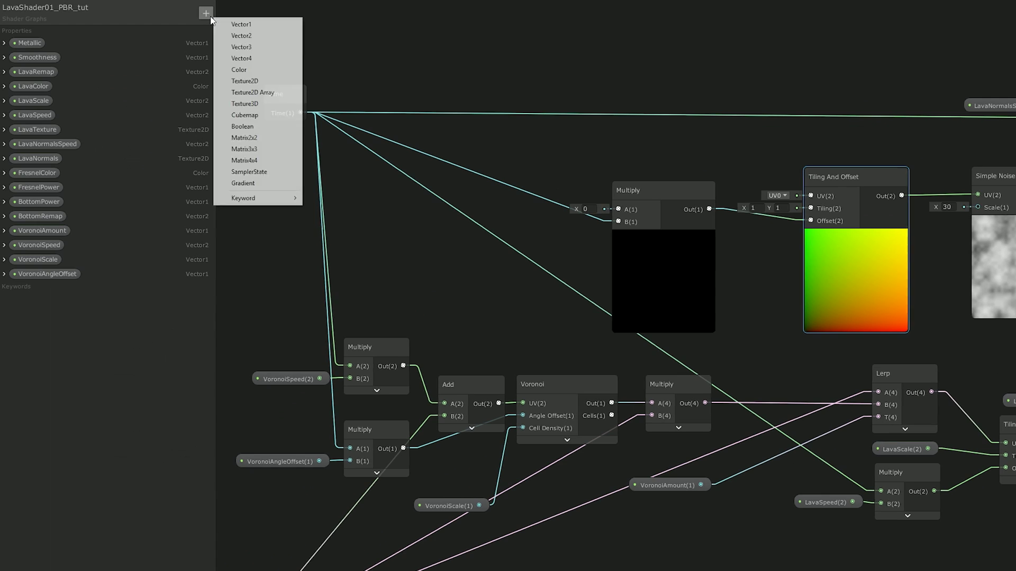
{"action": "left_click", "coordinate": [13, 20]}
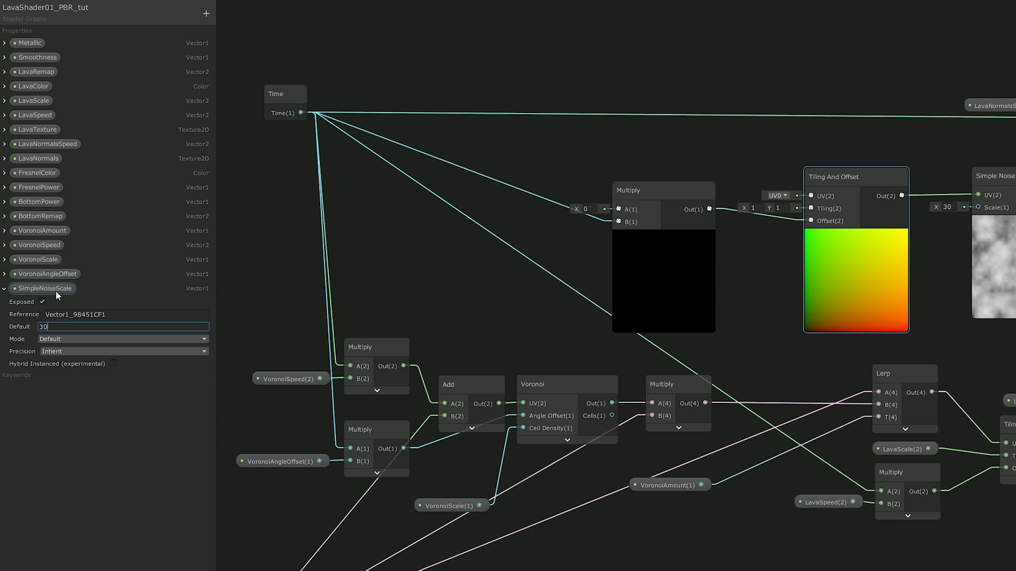
{"action": "left_click_drag", "start_coordinate": [56, 292], "coordinate": [868, 252]}
{"action": "left_click", "coordinate": [967, 246]}
Step: Create a Vector2 property SimpleNoiseSpeed with Y 0.05, connect it to the new Multiply's A input, and collapse the previews
{"action": "left_click", "coordinate": [206, 14]}
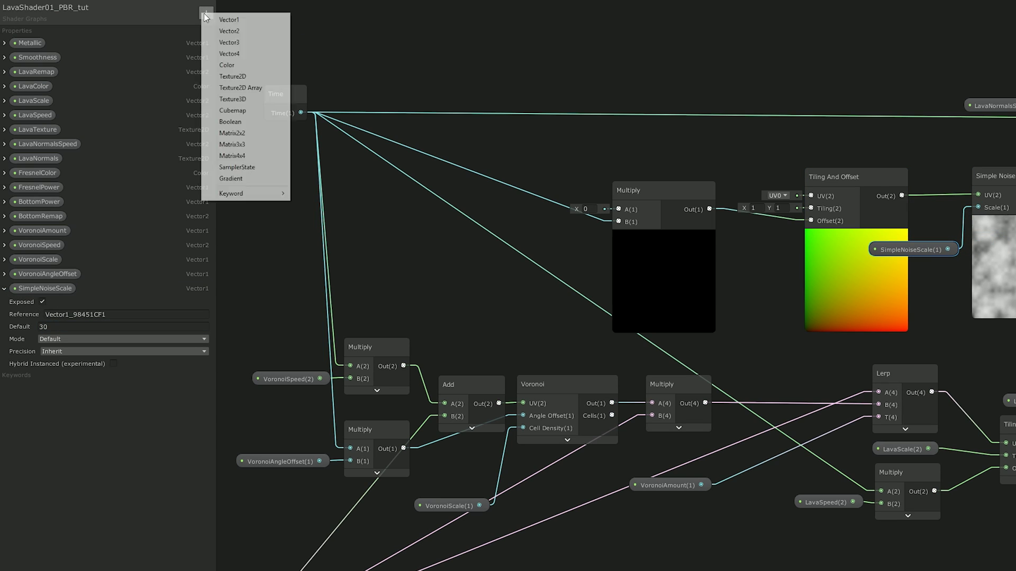
{"action": "left_click", "coordinate": [221, 33]}
{"action": "left_click", "coordinate": [150, 417]}
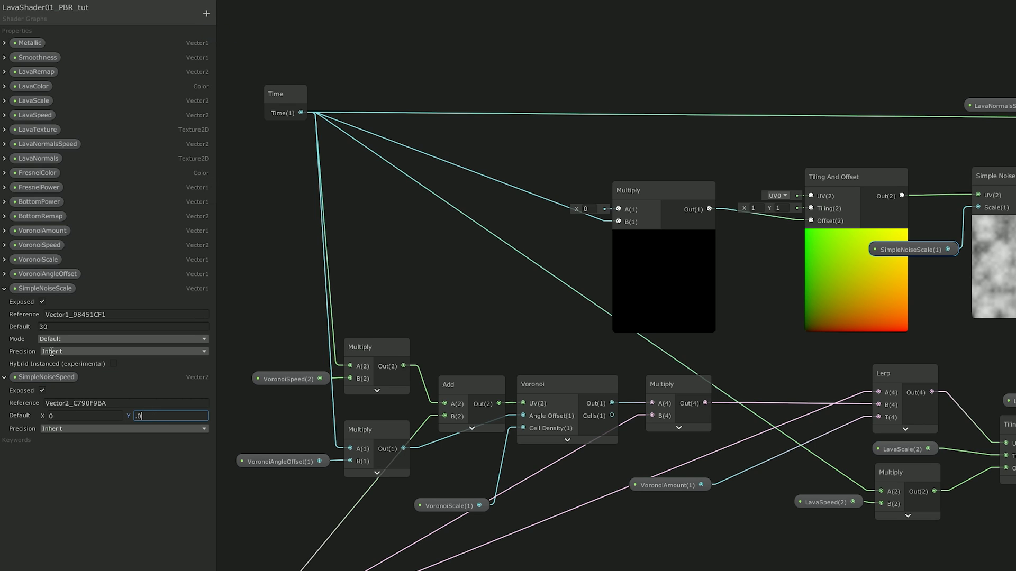
{"action": "left_click_drag", "start_coordinate": [591, 166], "coordinate": [620, 210]}
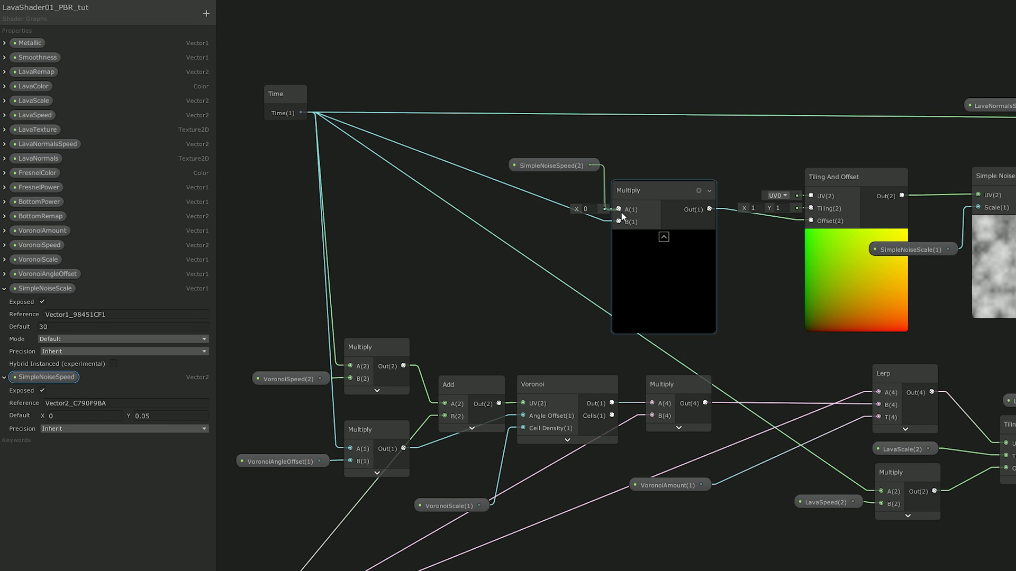
{"action": "left_click", "coordinate": [664, 238]}
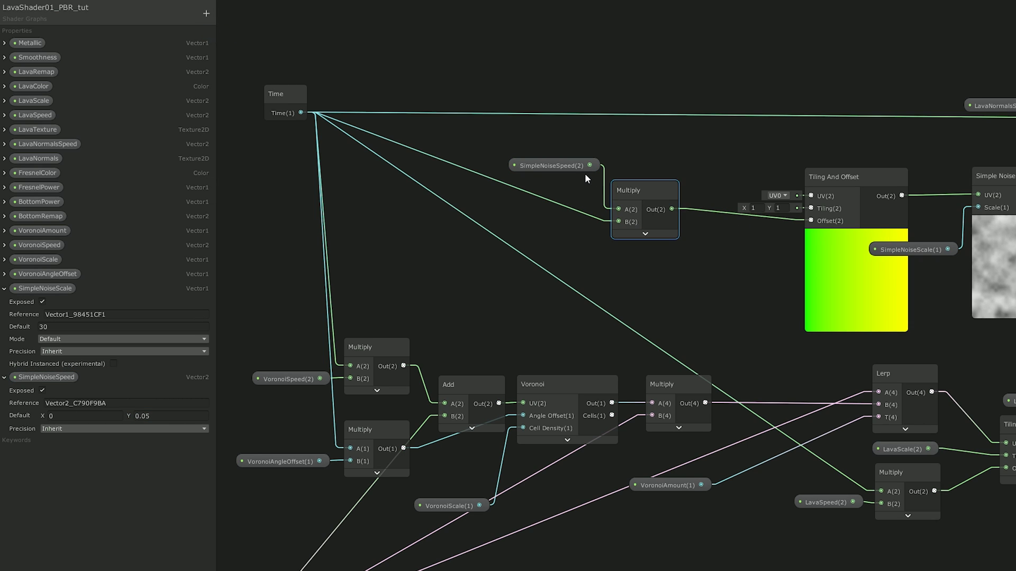
{"action": "left_click", "coordinate": [856, 236]}
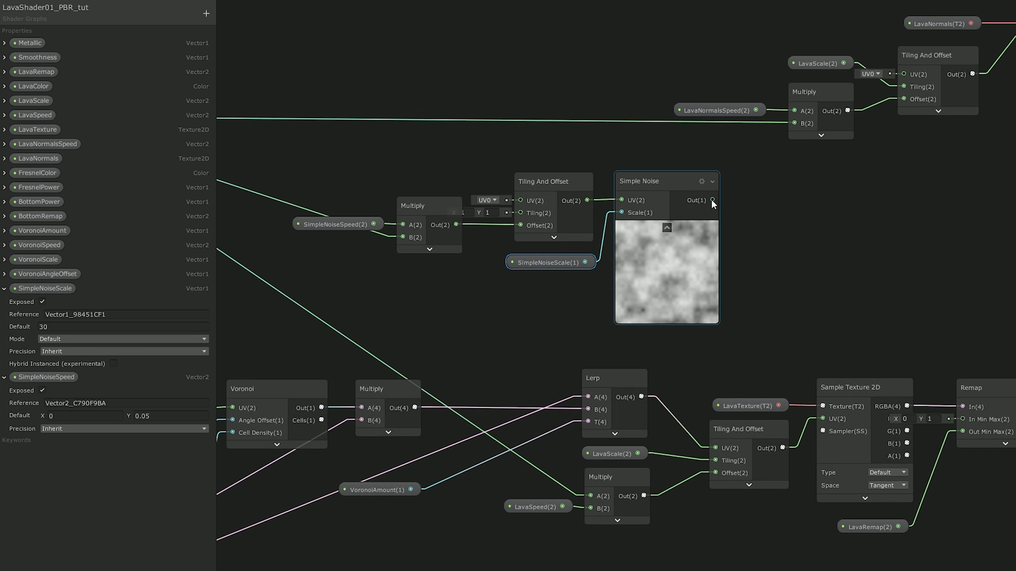
Step: Add a Power node fed by the Simple Noise output and set its B value to 2.84
{"action": "left_click_drag", "start_coordinate": [712, 200], "coordinate": [720, 222]}
{"action": "type", "text": "power"}
{"action": "left_click", "coordinate": [757, 220]}
Step: Create a Vector1 property SimpleNoisePower with default 2 and connect it to the Power node's B input
{"action": "left_click", "coordinate": [206, 13]}
{"action": "left_click", "coordinate": [210, 28]}
{"action": "type", "text": "SimpleNoisePower"}
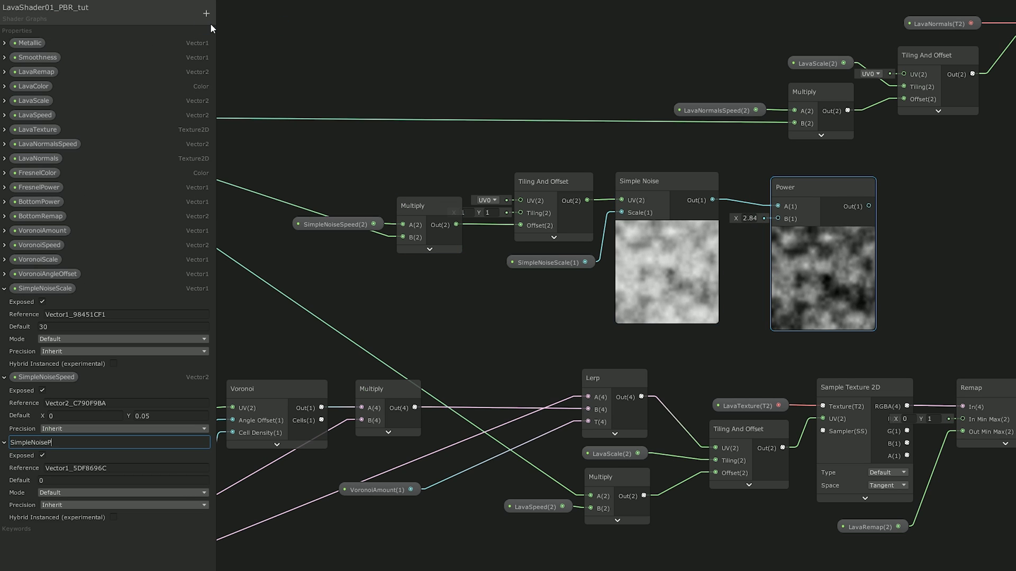
{"action": "left_click", "coordinate": [60, 479]}
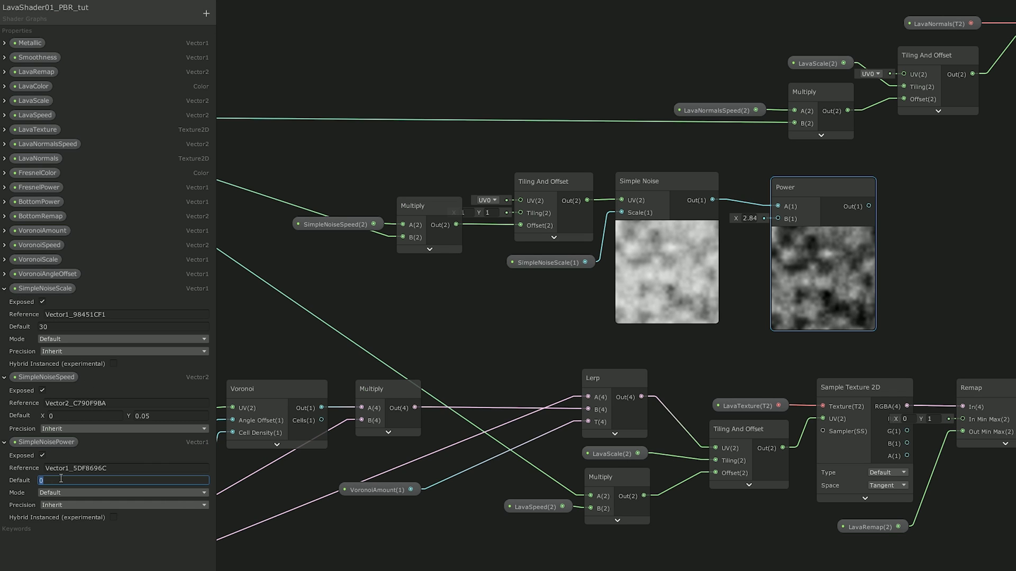
{"action": "type", "text": "2"}
{"action": "left_click_drag", "start_coordinate": [54, 443], "coordinate": [731, 233]}
{"action": "left_click_drag", "start_coordinate": [811, 241], "coordinate": [778, 218]}
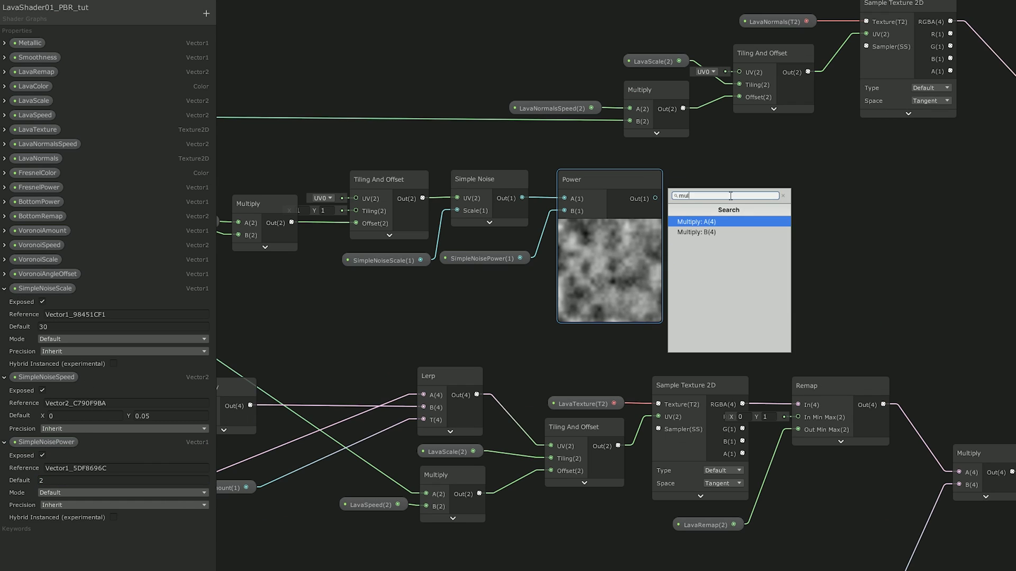
Step: Add a Multiply node fed by Power at A and connect the LavaTexture sample's RGBA output to B
{"action": "key", "text": "Return"}
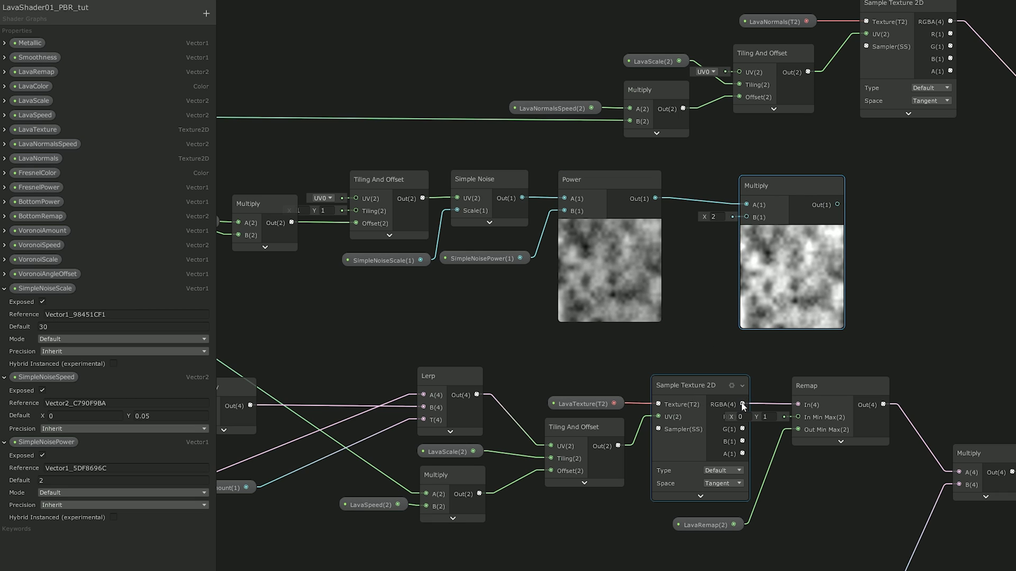
{"action": "left_click_drag", "start_coordinate": [742, 404], "coordinate": [746, 217]}
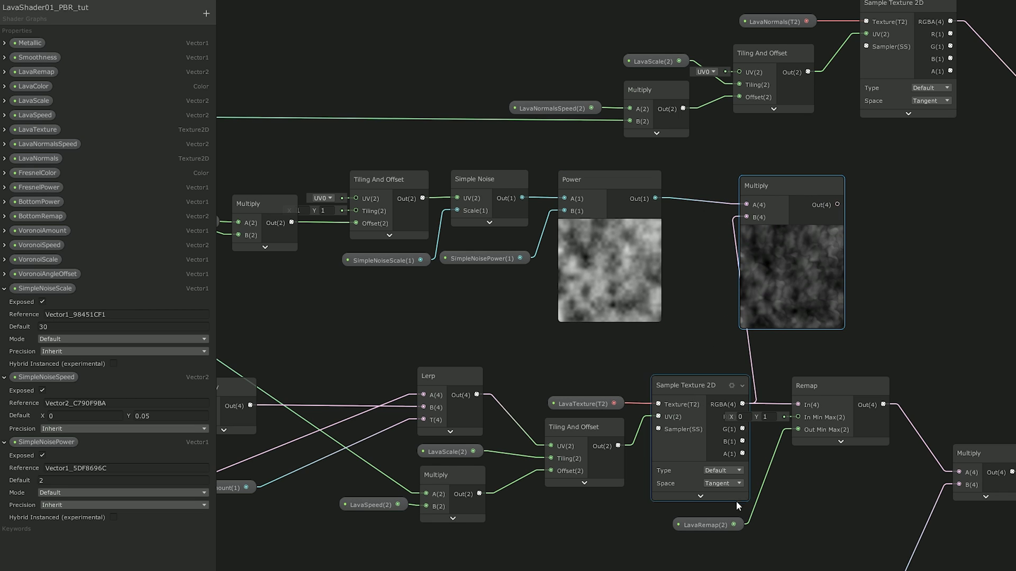
{"action": "left_click", "coordinate": [701, 496]}
{"action": "left_click", "coordinate": [704, 500]}
Step: Collapse the previews of the Power node and the Multiply after it, and move that Multiply beside Power
{"action": "left_click_drag", "start_coordinate": [825, 218], "coordinate": [867, 213]}
{"action": "middle_click_drag", "start_coordinate": [868, 212], "coordinate": [773, 223]}
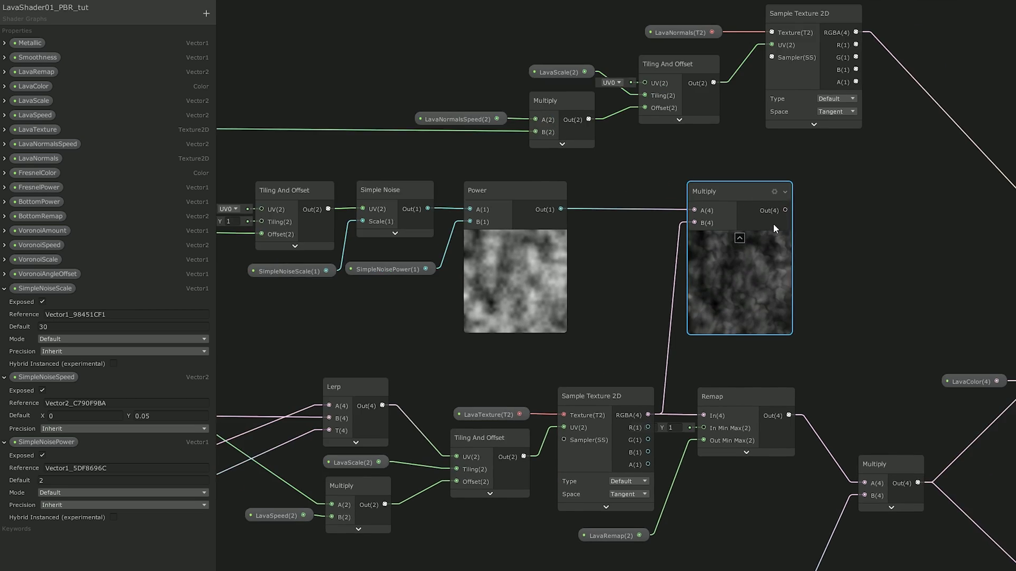
{"action": "left_click", "coordinate": [800, 212]}
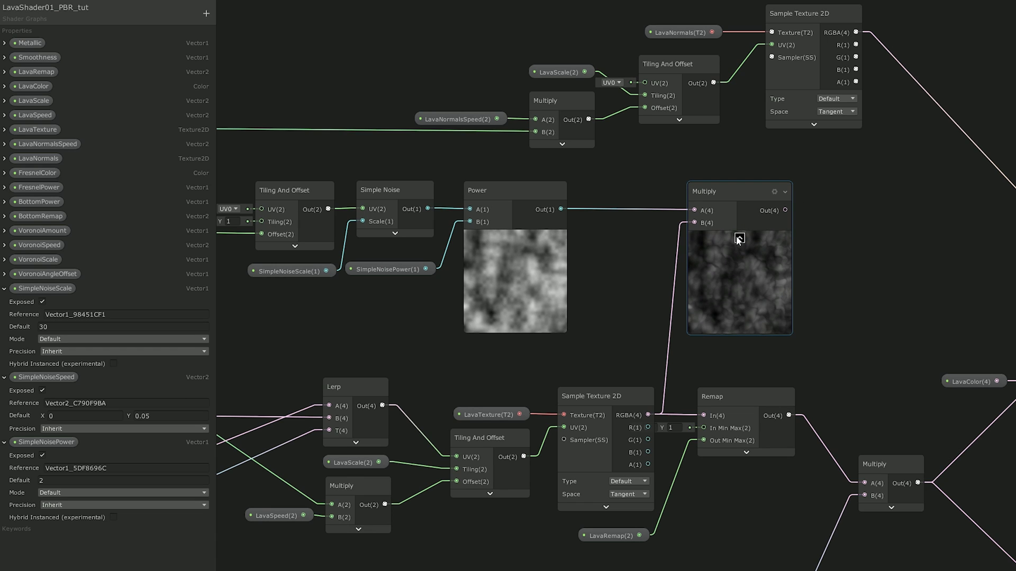
{"action": "left_click", "coordinate": [516, 237]}
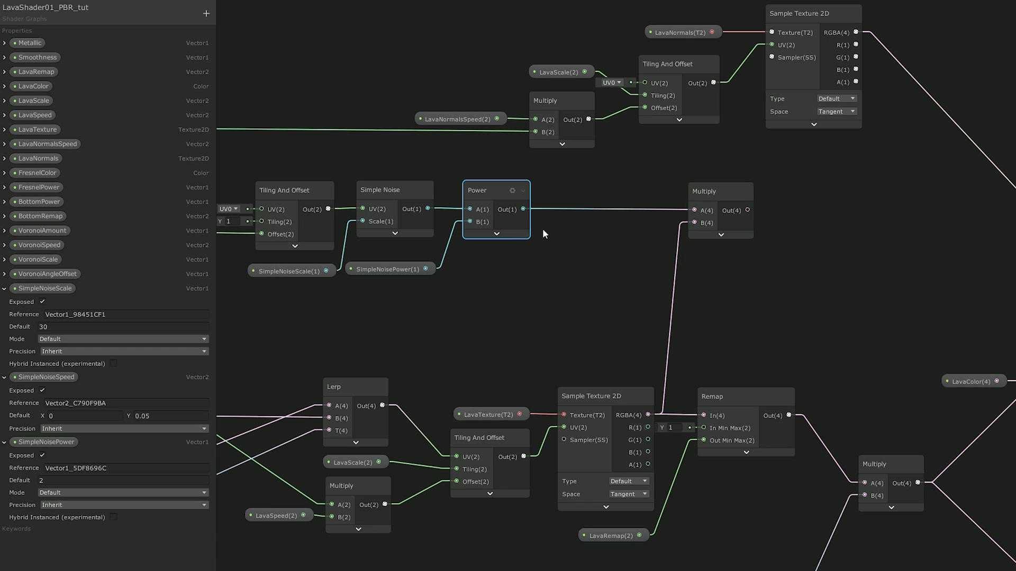
{"action": "left_click_drag", "start_coordinate": [717, 194], "coordinate": [591, 194]}
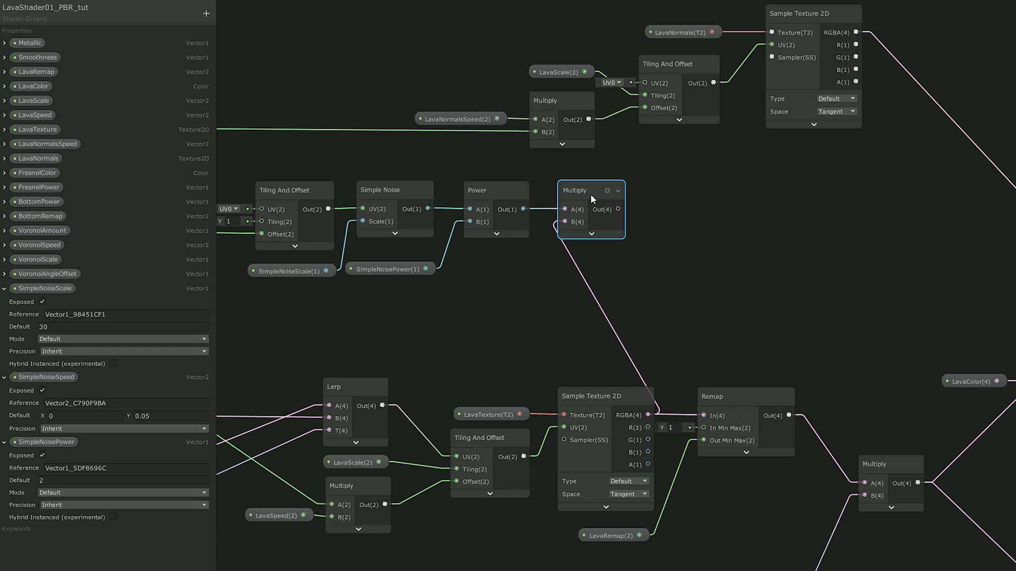
Step: Add a Lerp node with the noise Multiply output connected to B and the LavaTexture sample's RGBA connected to A
{"action": "left_click", "coordinate": [733, 210]}
{"action": "key", "text": "space"}
{"action": "type", "text": "lerp"}
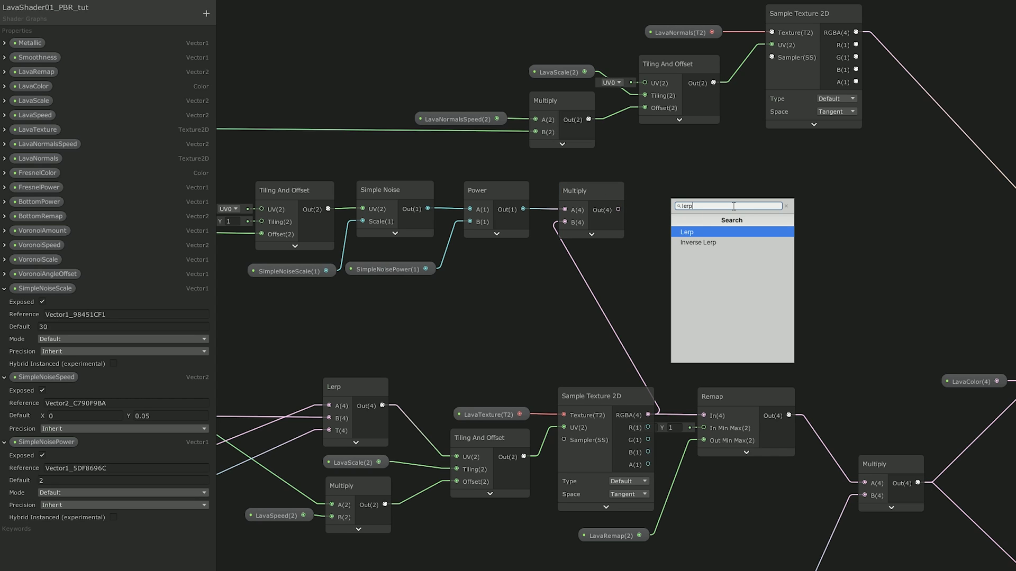
{"action": "key", "text": "Return"}
{"action": "left_click_drag", "start_coordinate": [781, 234], "coordinate": [761, 193]}
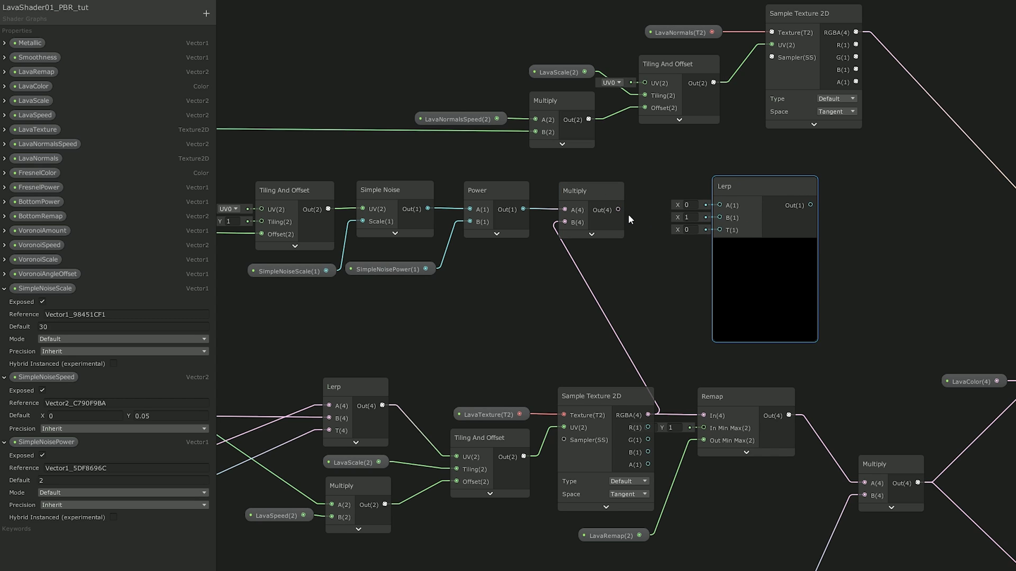
{"action": "left_click_drag", "start_coordinate": [618, 209], "coordinate": [720, 217]}
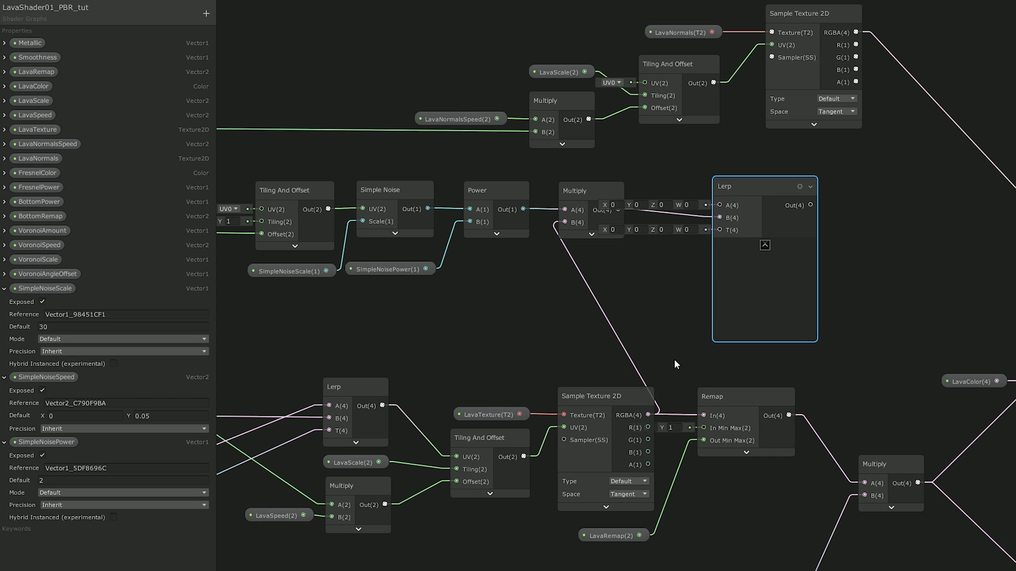
{"action": "left_click_drag", "start_coordinate": [648, 415], "coordinate": [707, 206]}
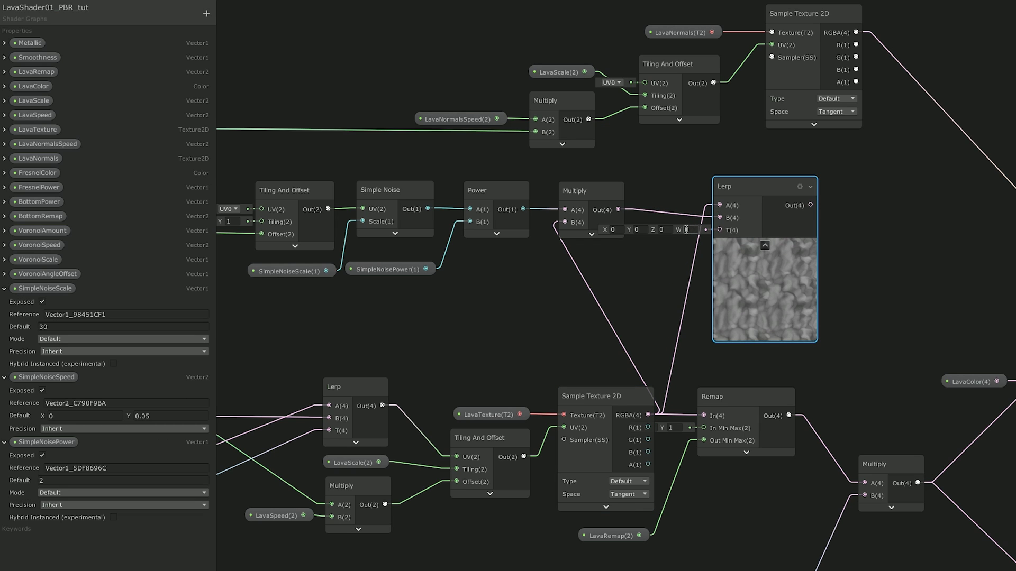
Step: Create a Vector1 property named SimpleNoiseAmount and place it above SimpleNoiseScale in the property list
{"action": "left_click", "coordinate": [207, 14]}
{"action": "left_click", "coordinate": [218, 18]}
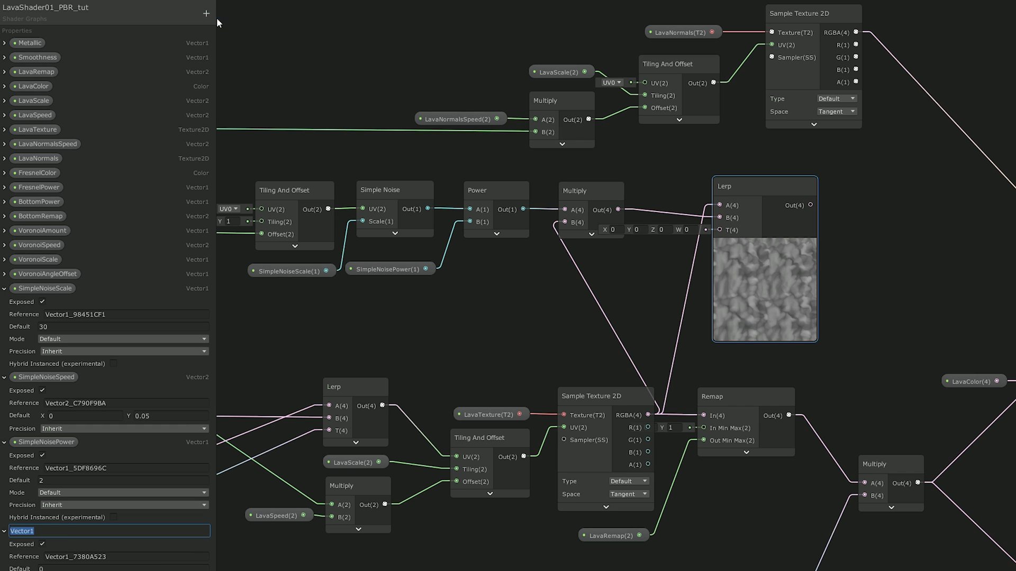
{"action": "type", "text": "SimpleNoiseAmount"}
{"action": "key", "text": "Return"}
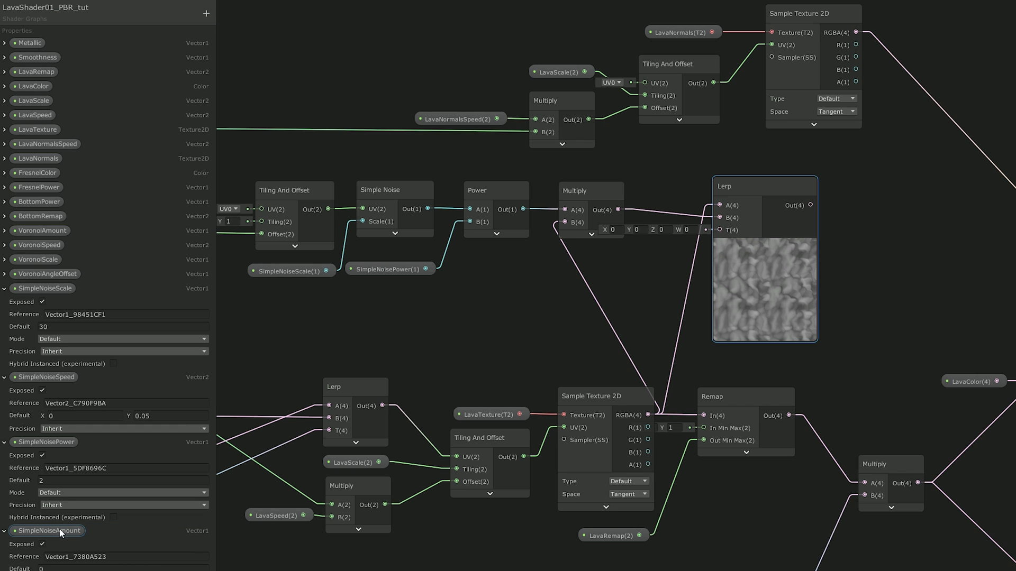
{"action": "left_click_drag", "start_coordinate": [62, 532], "coordinate": [80, 295]}
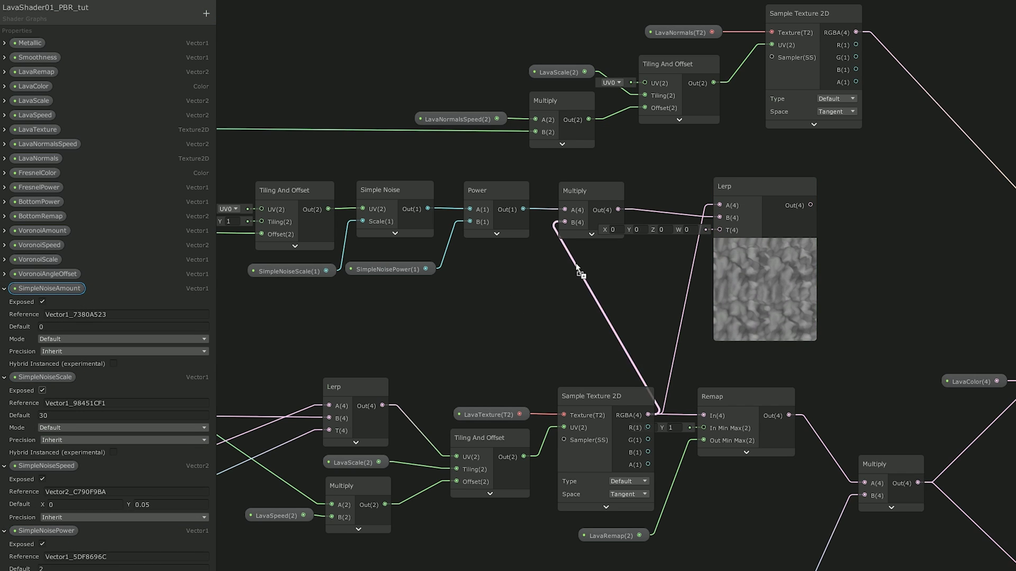
Step: Add the SimpleNoiseAmount node below the noise Multiply, connect it to the Lerp's T input, and set its default to 0.5
{"action": "left_click_drag", "start_coordinate": [580, 270], "coordinate": [617, 268]}
{"action": "left_click_drag", "start_coordinate": [705, 269], "coordinate": [723, 237]}
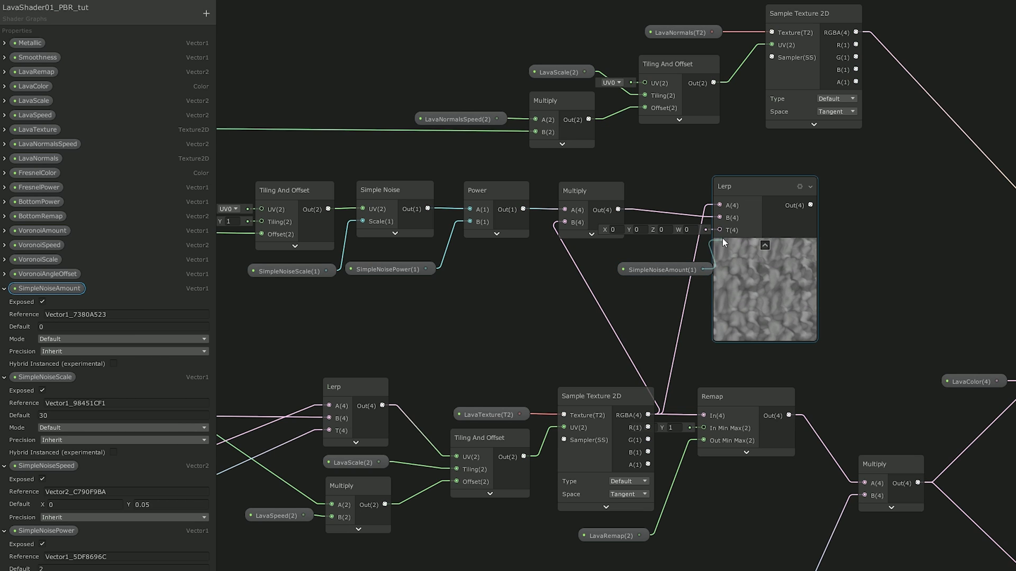
{"action": "left_click_drag", "start_coordinate": [645, 268], "coordinate": [578, 274]}
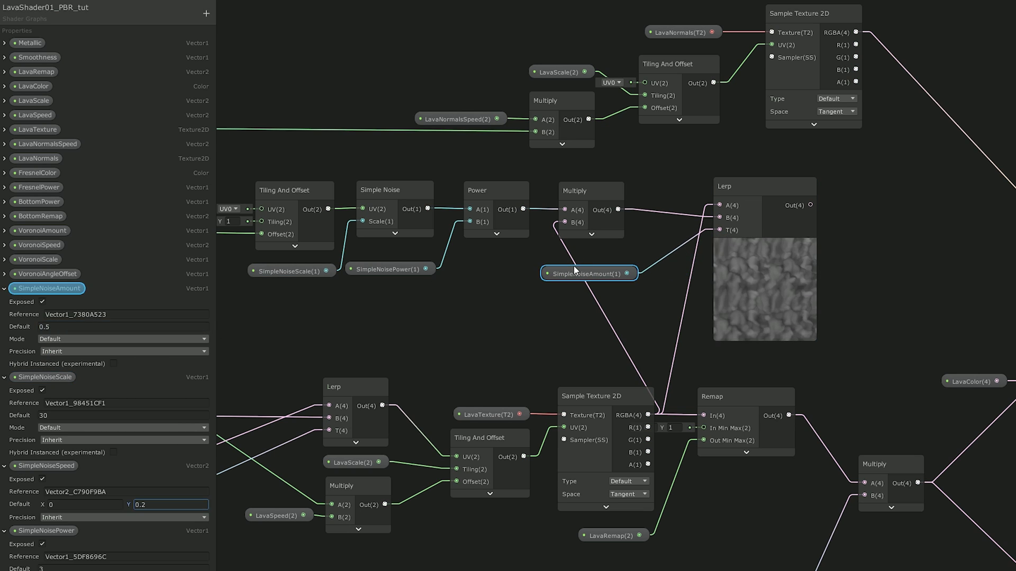
{"action": "left_click", "coordinate": [582, 242]}
{"action": "middle_click_drag", "start_coordinate": [740, 213], "coordinate": [694, 210]}
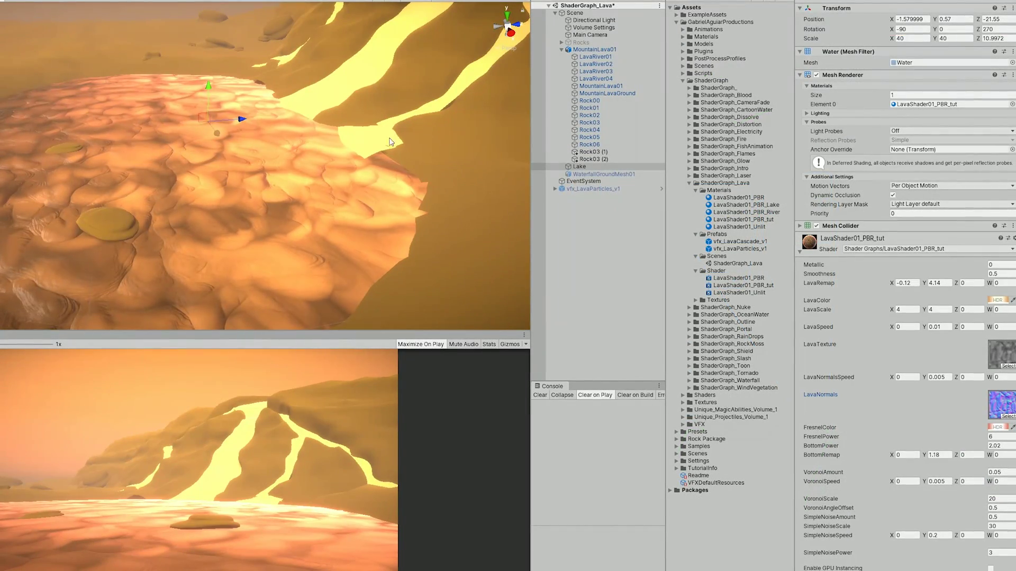
Step: Assign the LavaShader01_PBR_tut material to the LavaRiver01 to LavaRiver04 meshes
{"action": "scroll", "coordinate": [899, 355], "scroll_direction": "down", "scroll_amount": 3}
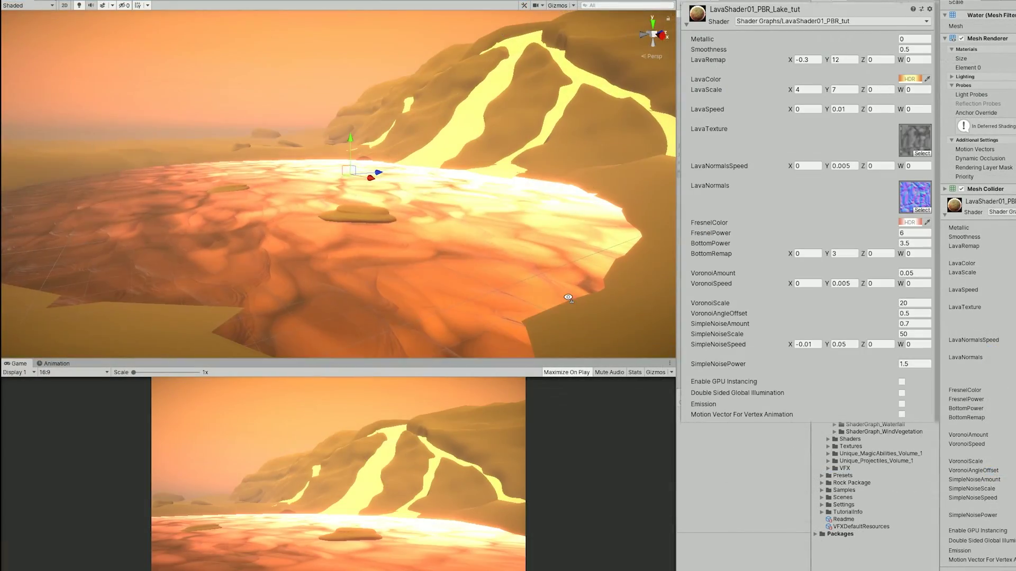
{"action": "right_click_drag", "start_coordinate": [562, 296], "coordinate": [562, 307]}
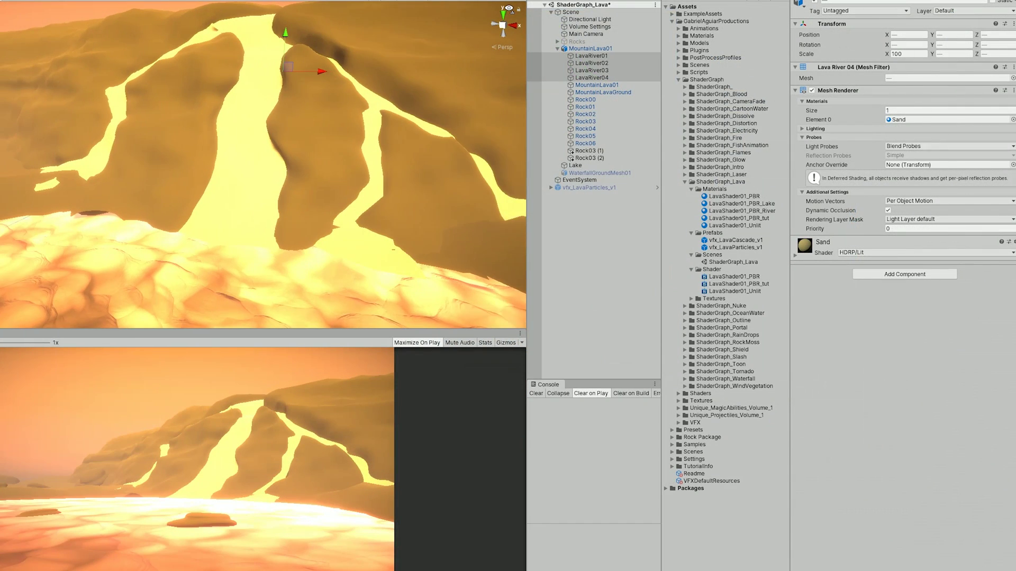
{"action": "right_click_drag", "start_coordinate": [508, 9], "coordinate": [526, 8]}
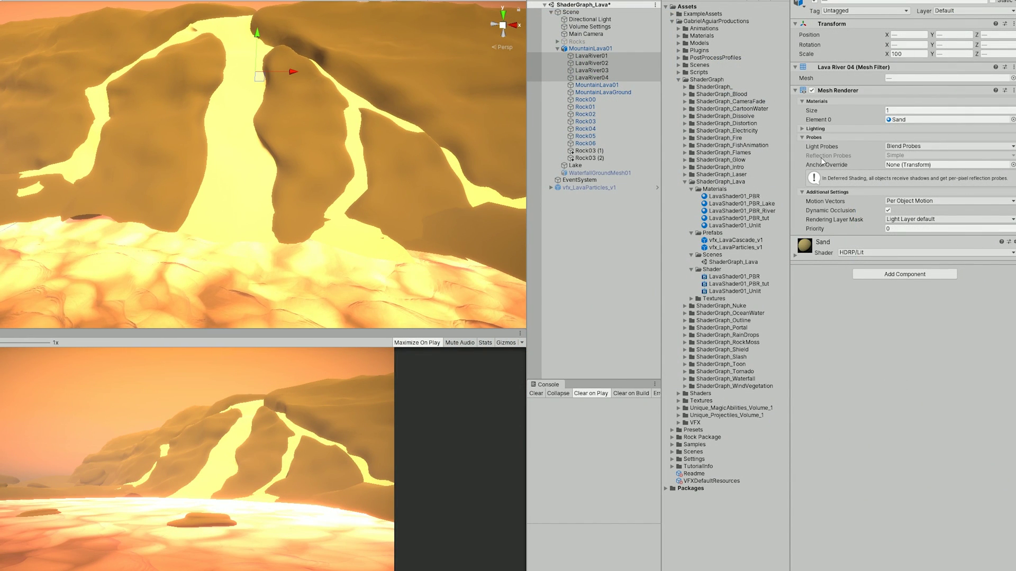
{"action": "left_click_drag", "start_coordinate": [739, 219], "coordinate": [900, 121]}
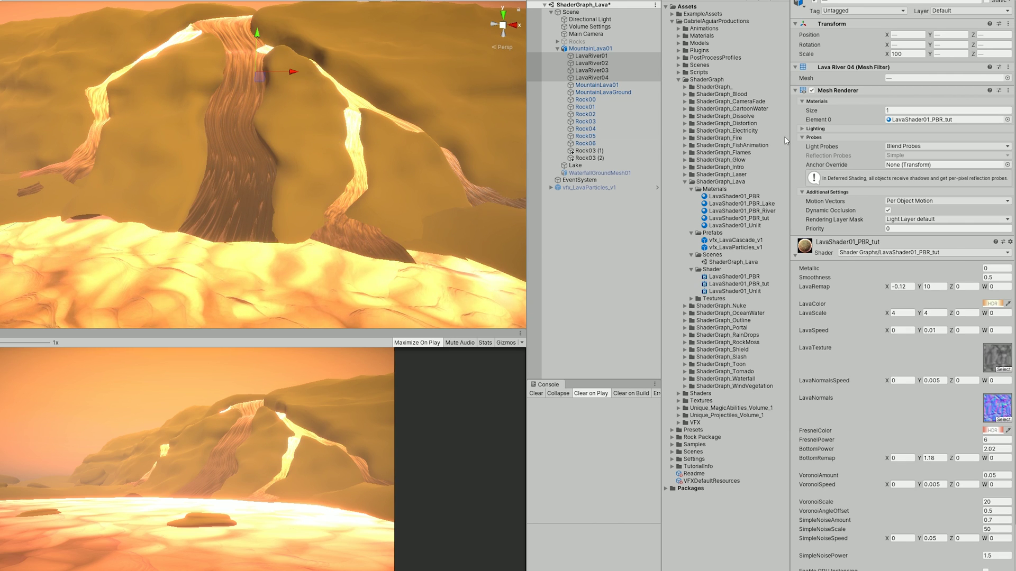
Step: Duplicate the LavaShader01_PBR_tut material to get LavaShader01_PBR_River_tut, and assign that river version to LavaRiver01
{"action": "left_click", "coordinate": [750, 218]}
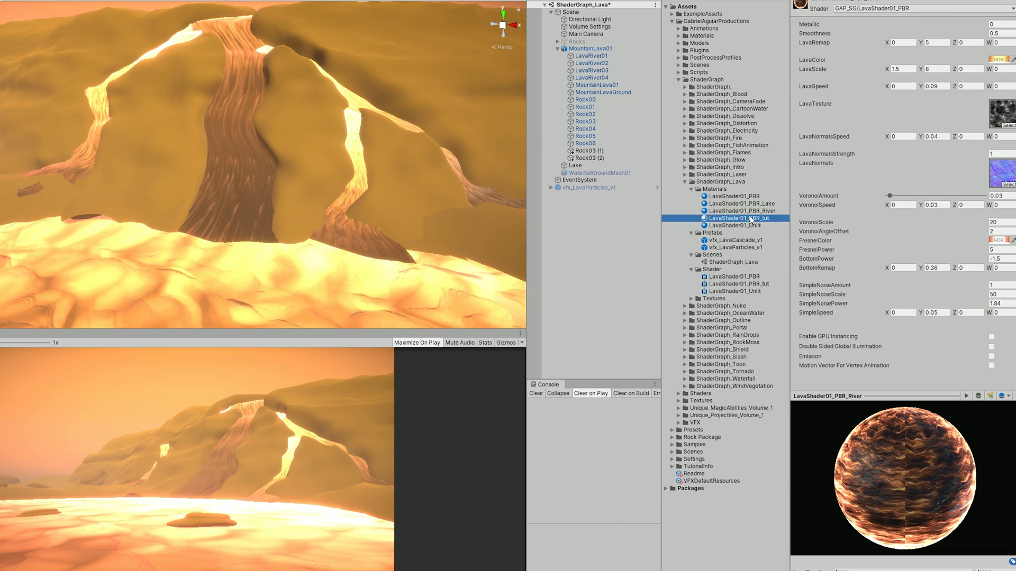
{"action": "key", "text": "ctrl+d"}
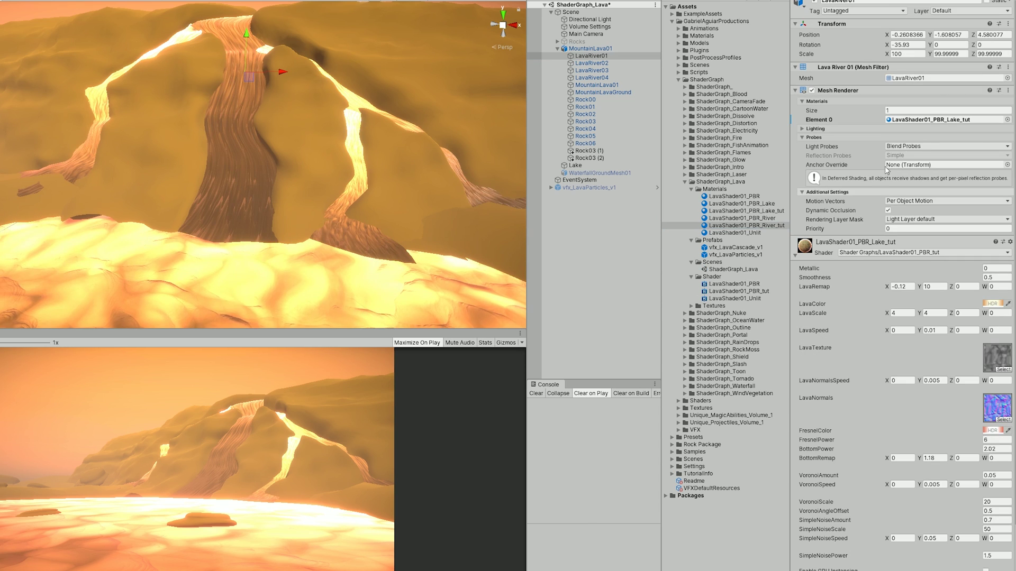
{"action": "left_click_drag", "start_coordinate": [884, 166], "coordinate": [957, 124]}
Step: Set LavaScale to X 1.44 and Y 10.62 on the LavaShader01_PBR_River_tut material
{"action": "left_click", "coordinate": [806, 258]}
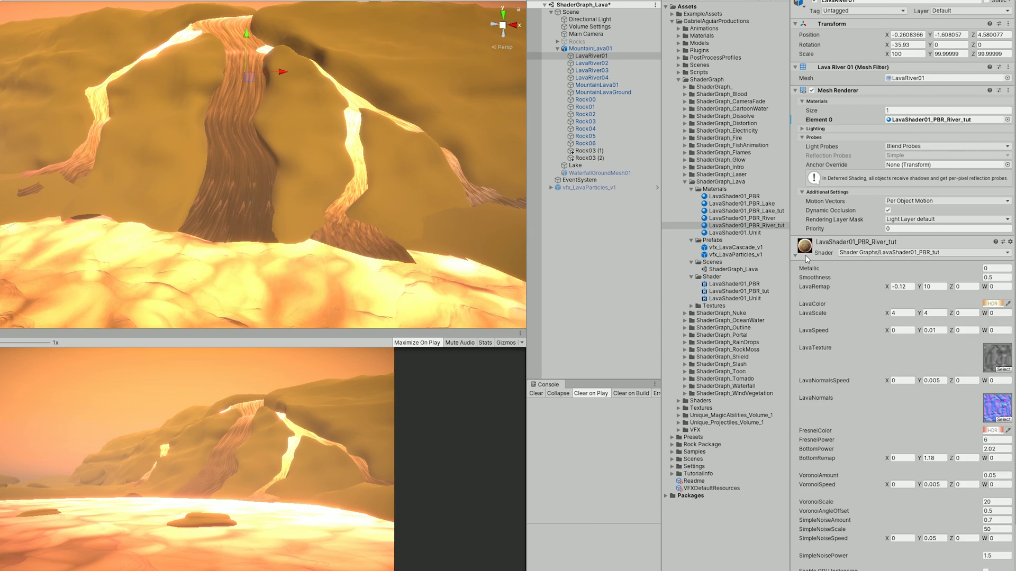
{"action": "scroll", "coordinate": [310, 154], "scroll_direction": "up", "scroll_amount": 1}
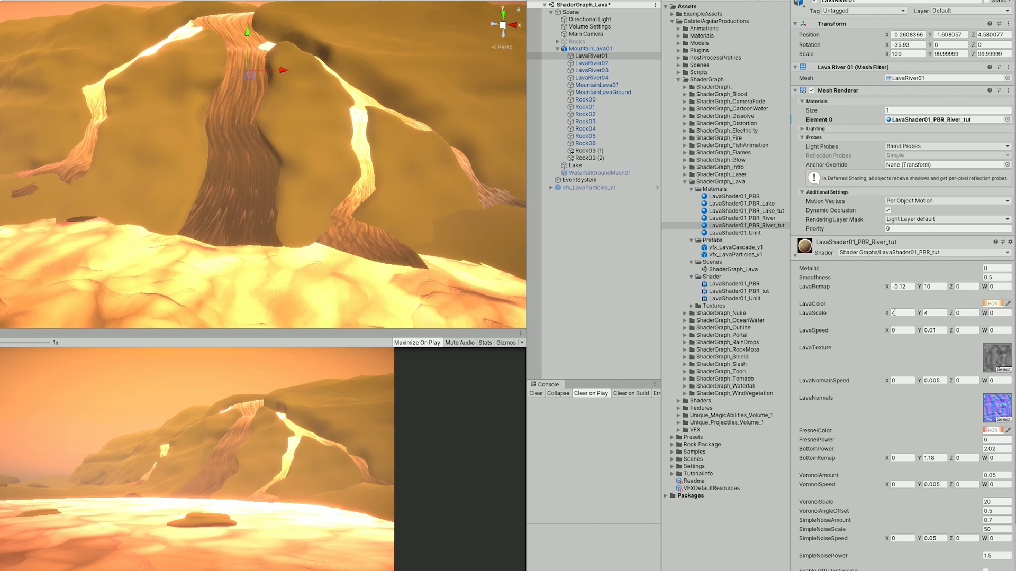
{"action": "left_click_drag", "start_coordinate": [883, 315], "coordinate": [976, 314]}
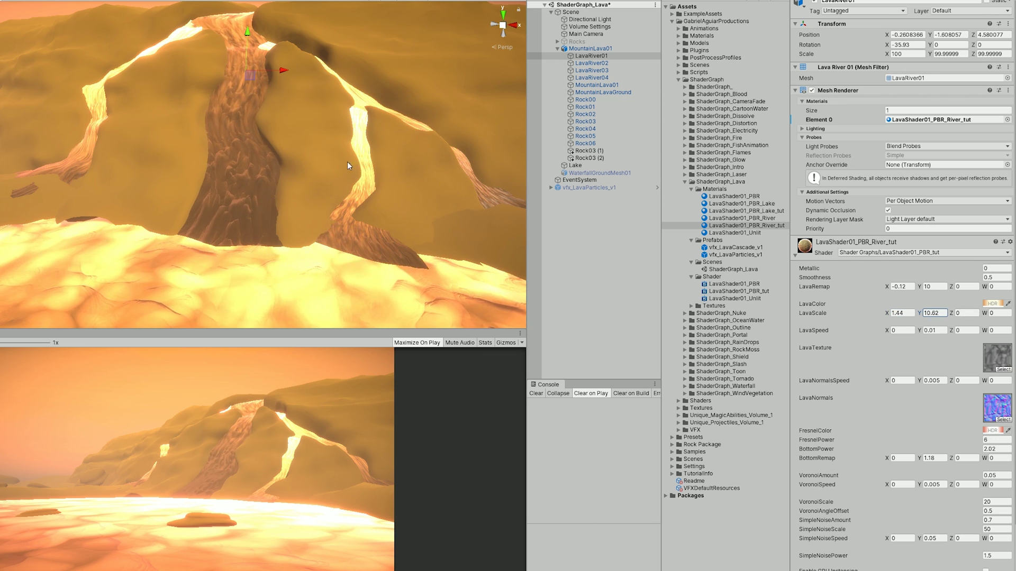
Step: Examine how the lava rivers and the lake look in the scene from several viewpoints
{"action": "scroll", "coordinate": [346, 165], "scroll_direction": "up", "scroll_amount": 4}
{"action": "middle_click_drag", "start_coordinate": [371, 172], "coordinate": [357, 171]}
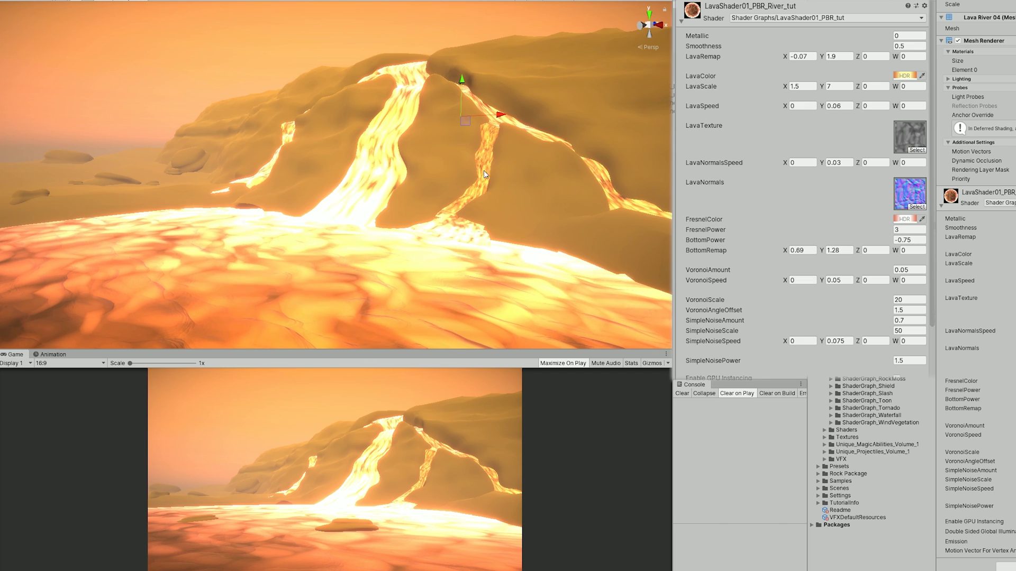
{"action": "key", "text": "w"}
{"action": "right_click_drag", "start_coordinate": [465, 165], "coordinate": [467, 165]}
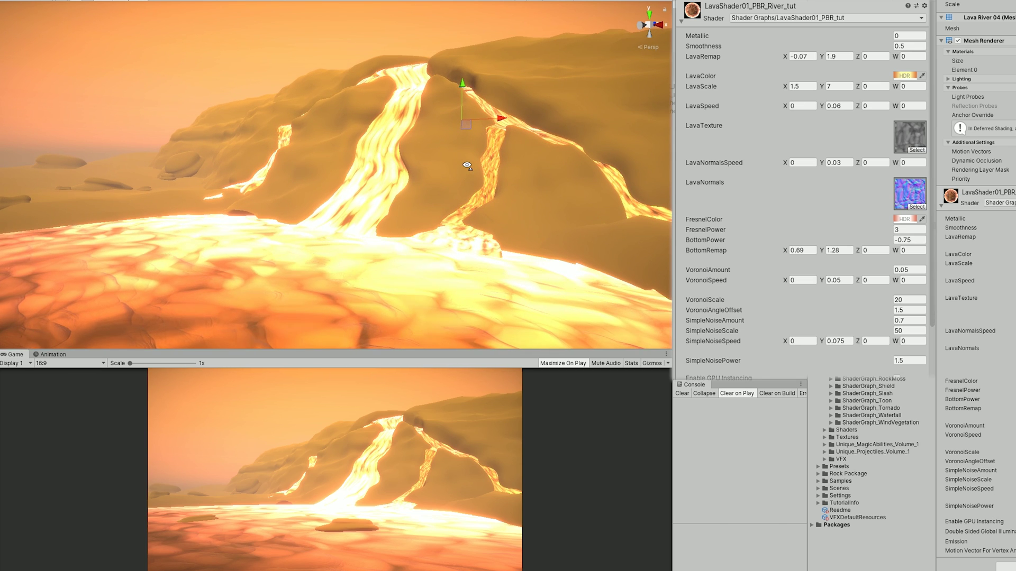
{"action": "key", "text": "w"}
{"action": "right_click_drag", "start_coordinate": [467, 166], "coordinate": [482, 163]}
{"action": "key", "text": "a"}
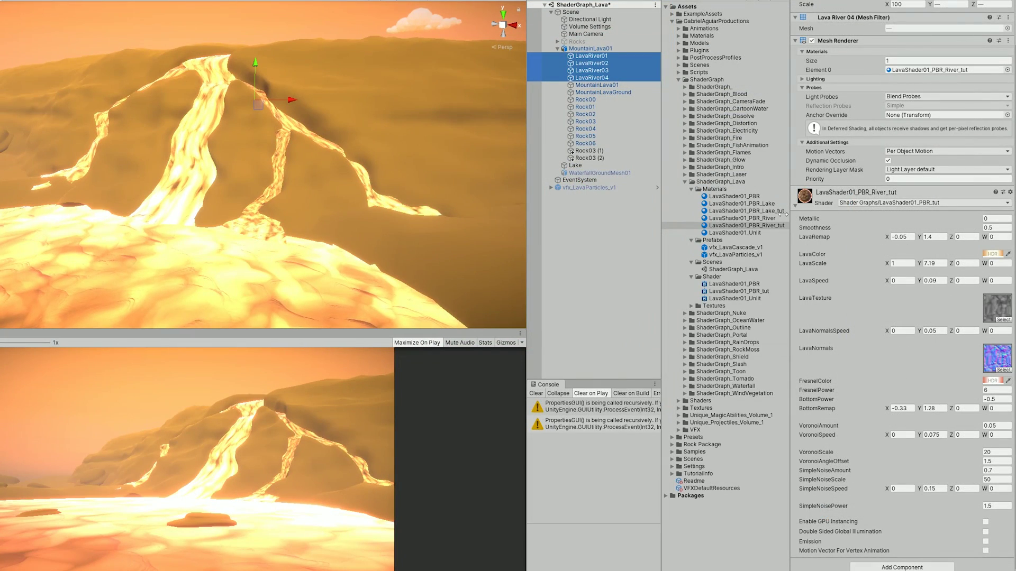
Step: Try the LavaShader01_PBR_River material on the four rivers and the LavaShader01_PBR_Lake material on the lake
{"action": "left_click_drag", "start_coordinate": [763, 220], "coordinate": [941, 75]}
{"action": "left_click", "coordinate": [575, 165]}
{"action": "left_click_drag", "start_coordinate": [741, 204], "coordinate": [913, 123]}
{"action": "mouse_move", "coordinate": [452, 188]}
{"action": "right_mouse_down"}
{"action": "mouse_move", "coordinate": [324, 200]}
{"action": "mouse_move", "coordinate": [352, 205]}
{"action": "right_mouse_up"}
{"action": "right_click_drag", "start_coordinate": [557, 281], "coordinate": [614, 275]}
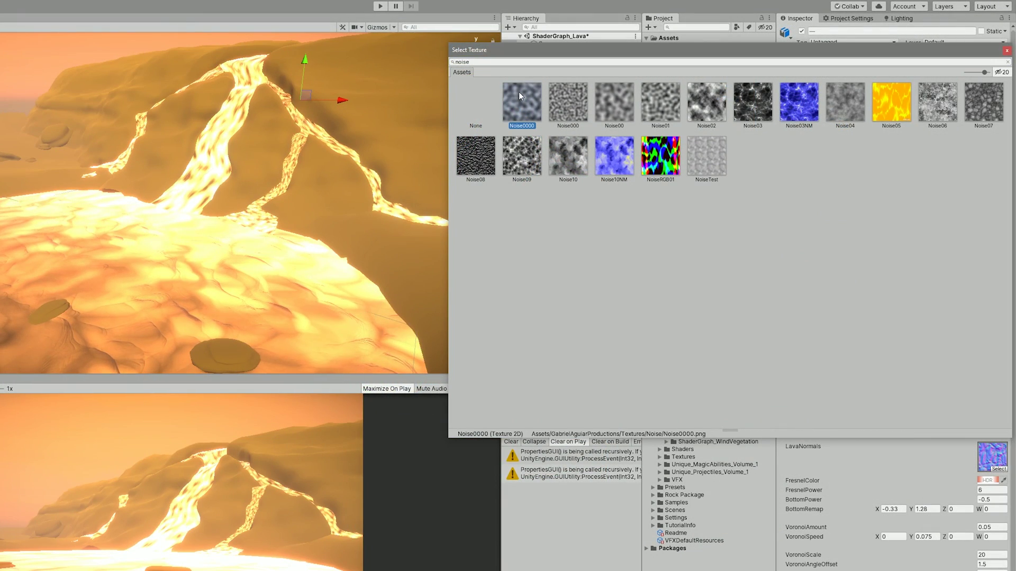
Step: Try several noise textures as LavaTexture on the river material and choose Noise03
{"action": "key", "text": "Right"}
{"action": "key", "text": "Right"}
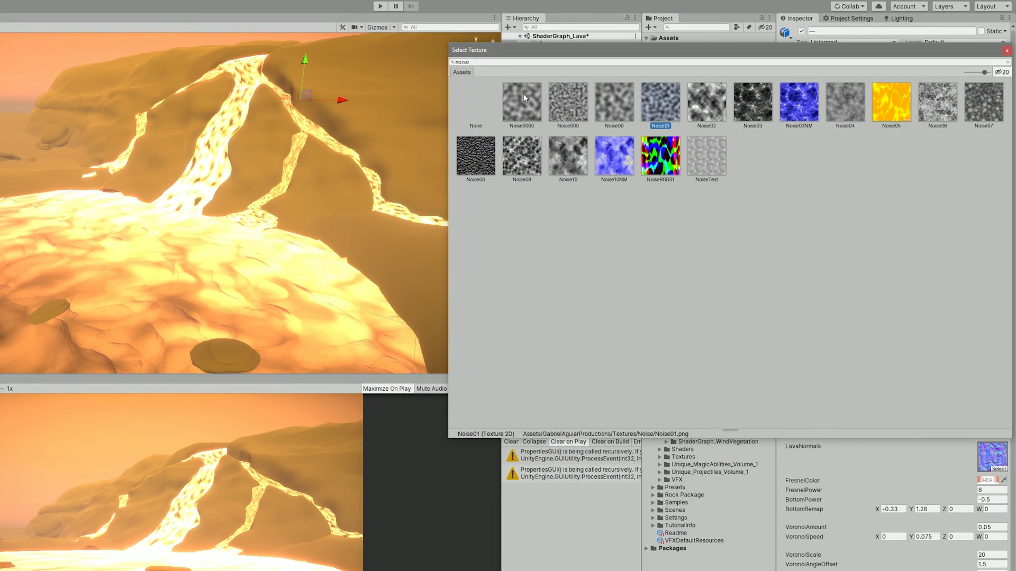
{"action": "key", "text": "Right"}
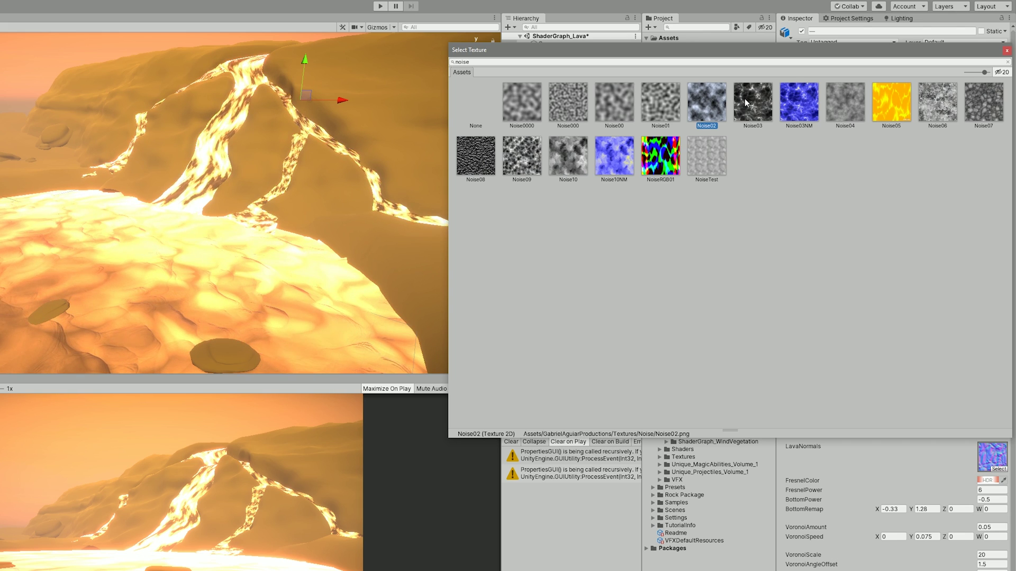
{"action": "left_click", "coordinate": [745, 98]}
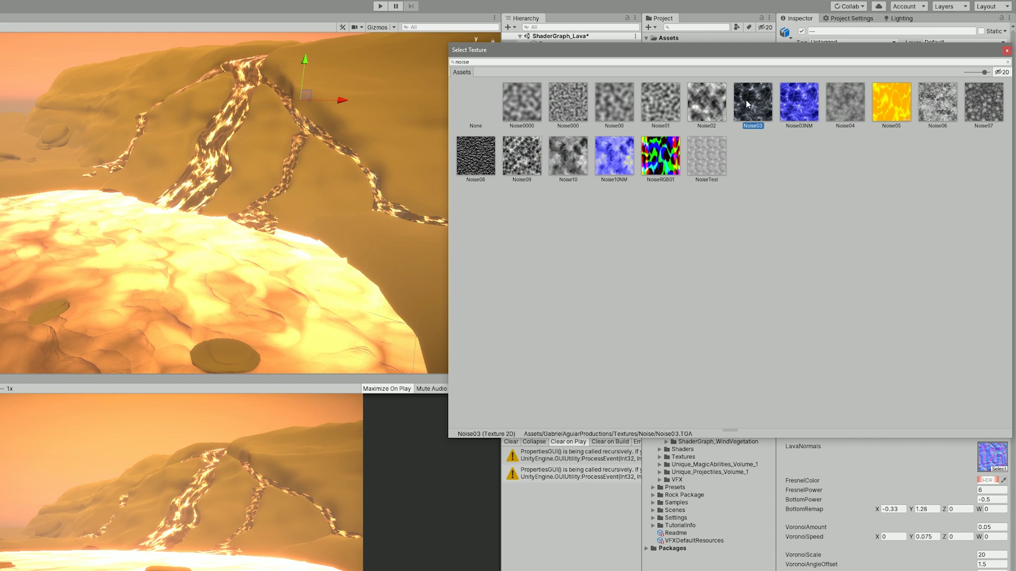
{"action": "left_click", "coordinate": [577, 153]}
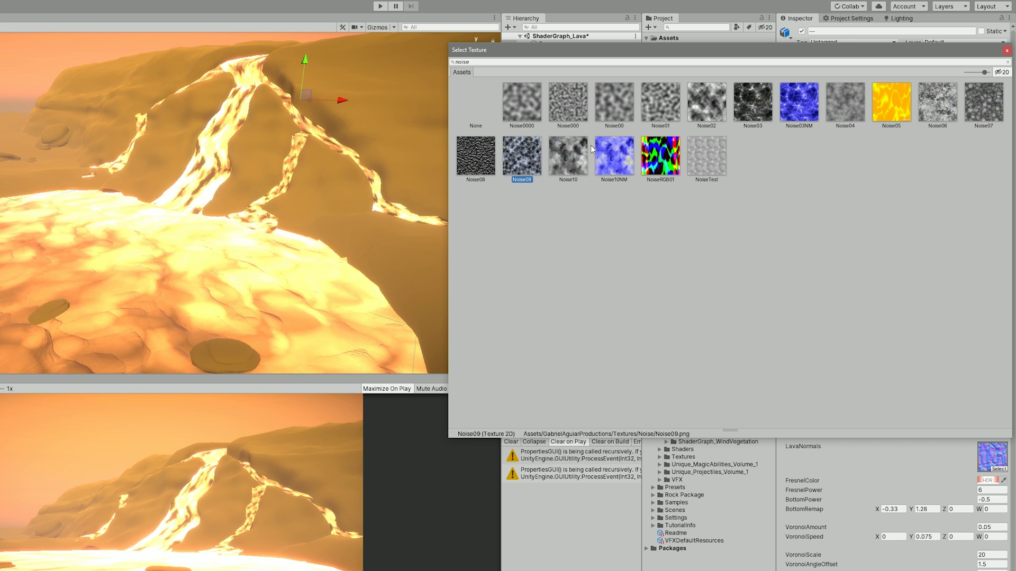
{"action": "double_click", "coordinate": [753, 102]}
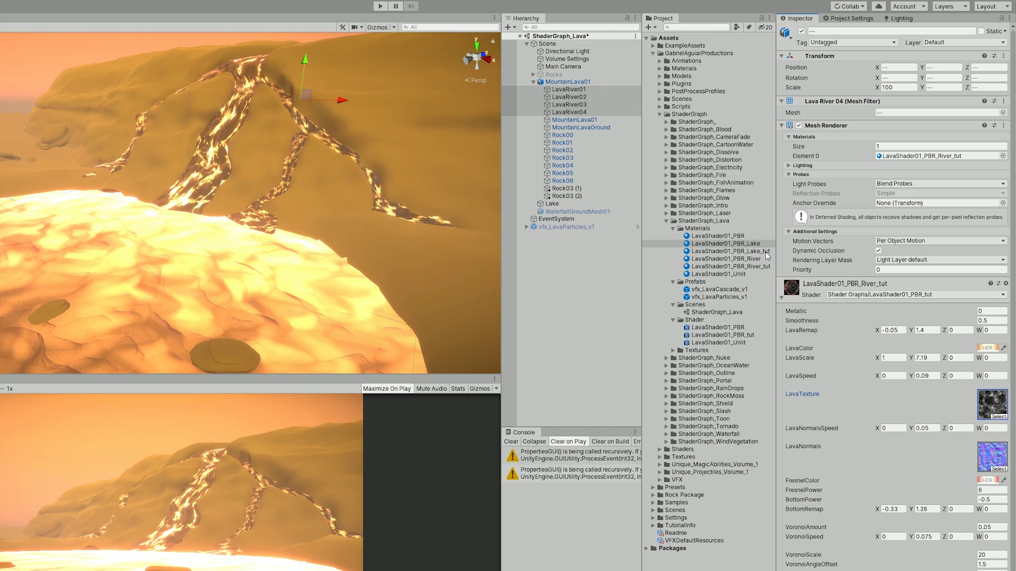
{"action": "left_click", "coordinate": [766, 252]}
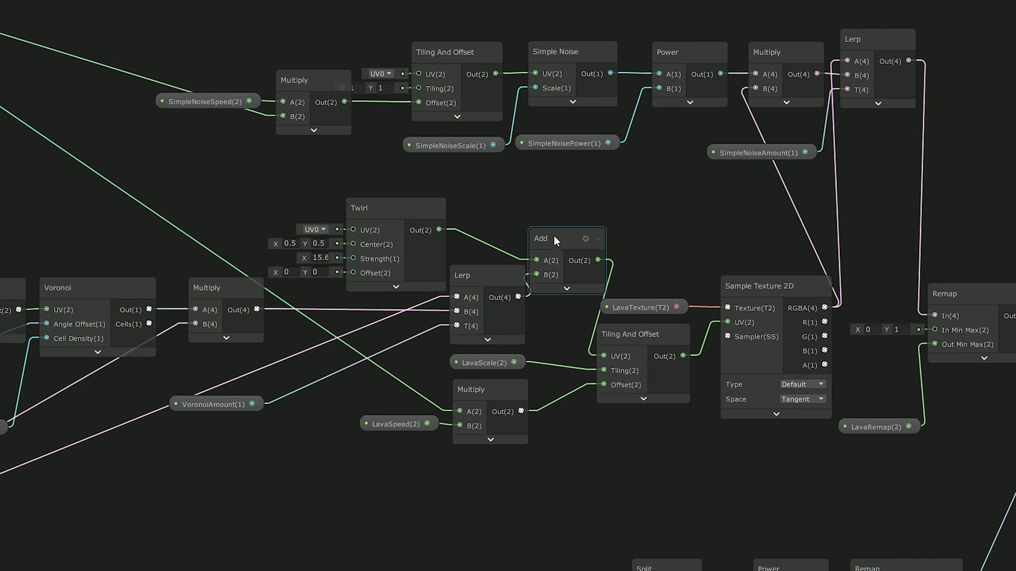
Step: Rearrange the graph by moving the Add node above the Lerp, shifting the Lerp group, and lowering the TwirlSpeed Multiply beside Twirl
{"action": "left_click_drag", "start_coordinate": [554, 236], "coordinate": [557, 195]}
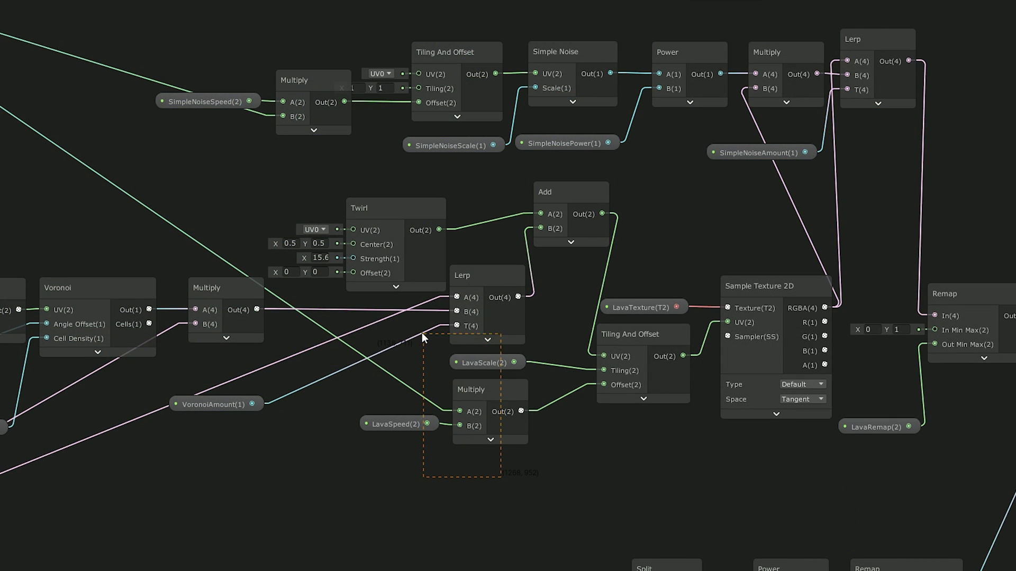
{"action": "left_click_drag", "start_coordinate": [422, 332], "coordinate": [422, 333]}
{"action": "left_click_drag", "start_coordinate": [481, 307], "coordinate": [461, 310]}
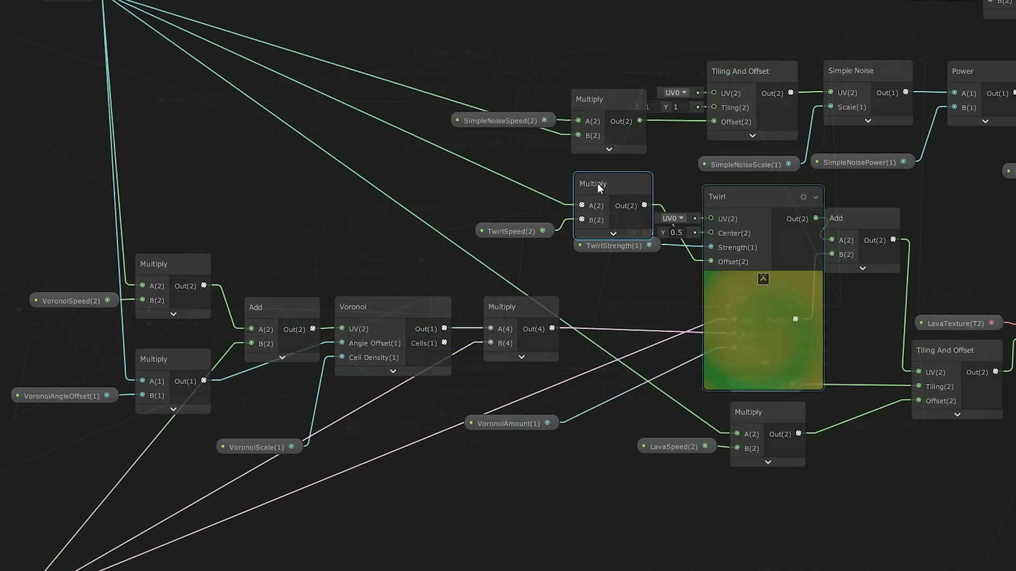
{"action": "left_click_drag", "start_coordinate": [598, 184], "coordinate": [602, 264]}
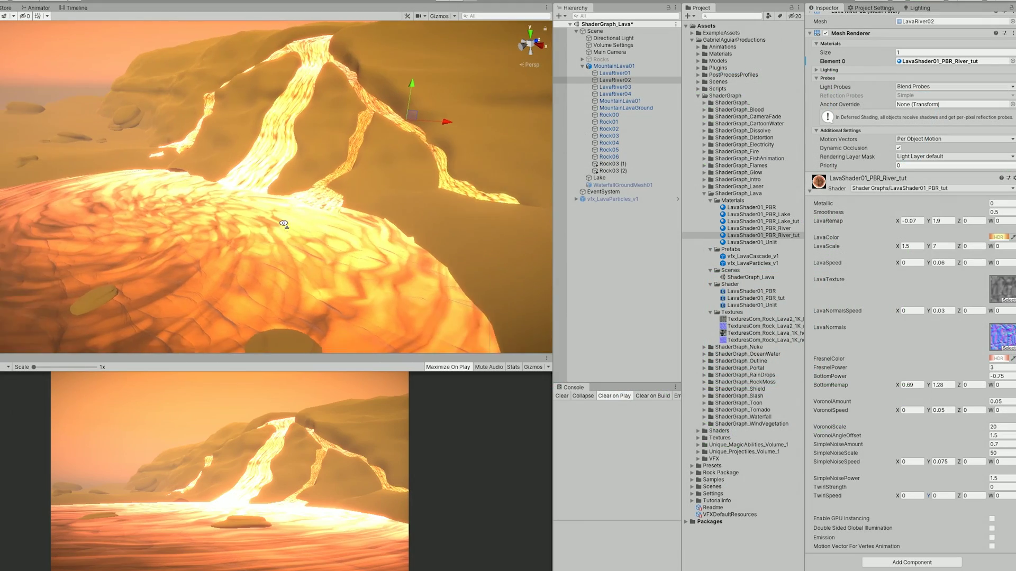
Step: Set LavaSpeed Y to 0.08 on the LavaShader01_PBR_River_tut material
{"action": "right_click_drag", "start_coordinate": [284, 228], "coordinate": [284, 224]}
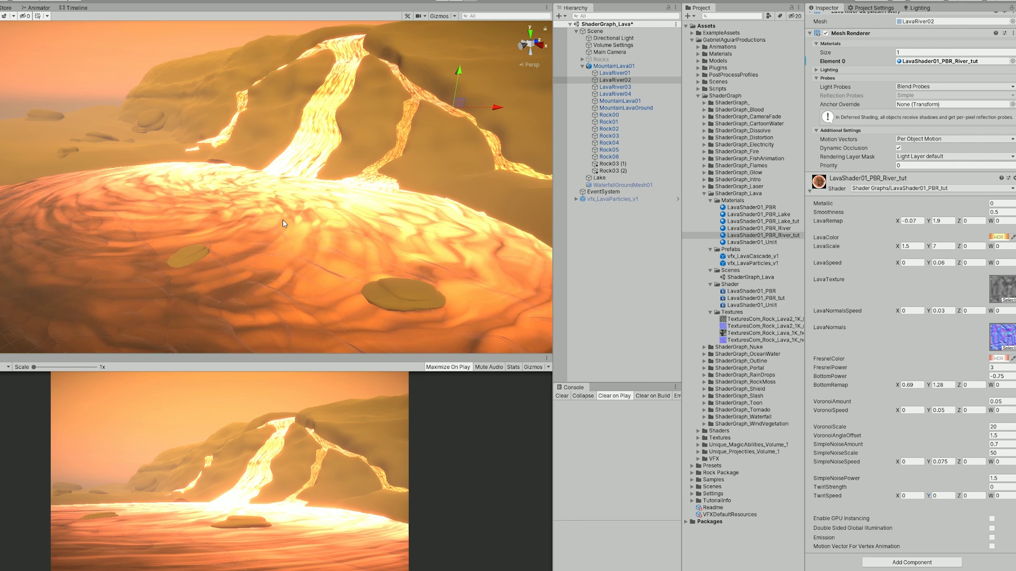
{"action": "left_click", "coordinate": [941, 263]}
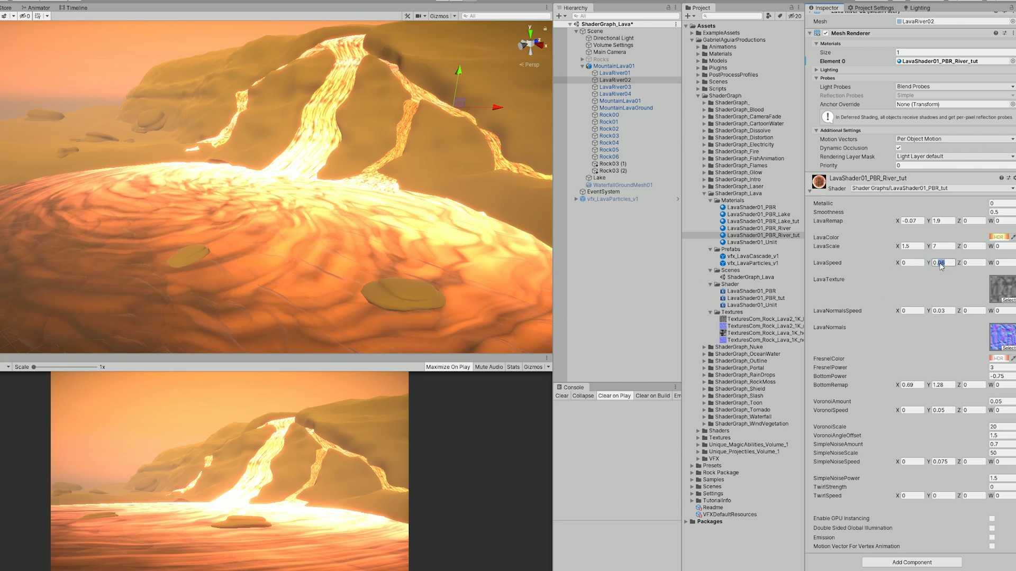
{"action": "type", "text": "0.08"}
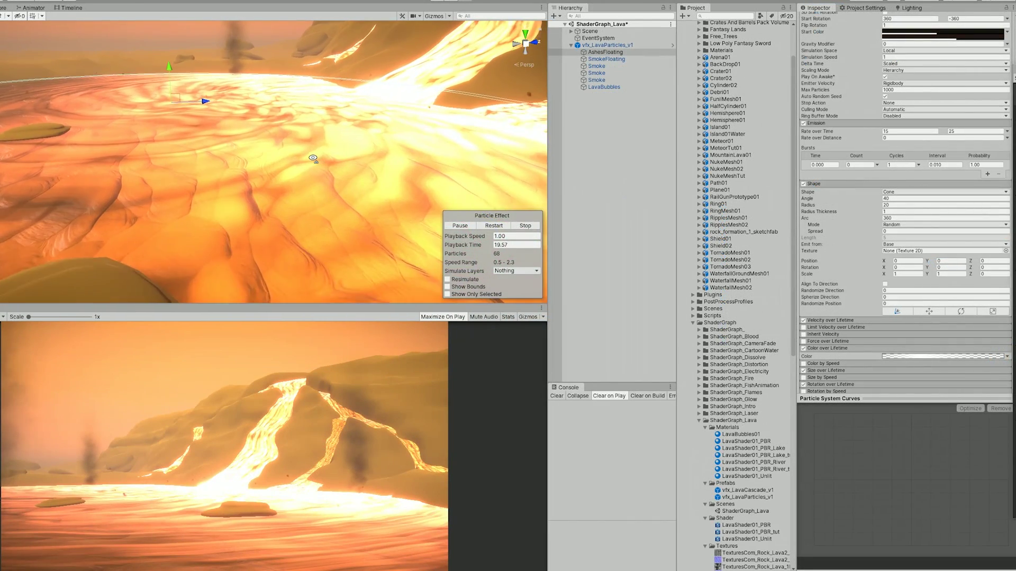
Step: Inspect the AshesFloating, SmokeFloating, Smoke and LavaBubbles particle systems of vfx_LavaParticles_v1 in the scene
{"action": "left_click_drag", "start_coordinate": [314, 158], "coordinate": [313, 151], "text": "alt"}
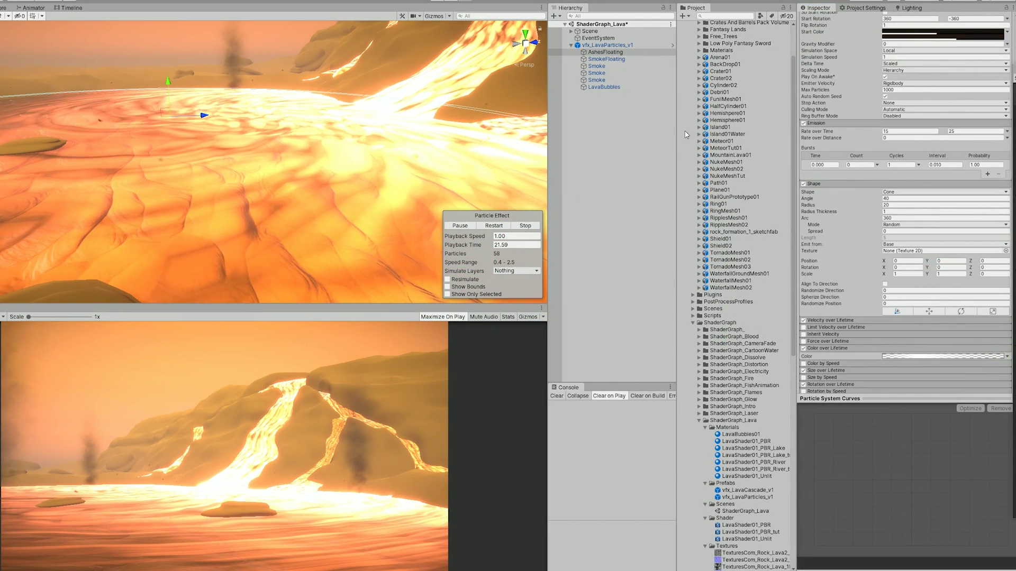
{"action": "left_click", "coordinate": [608, 59]}
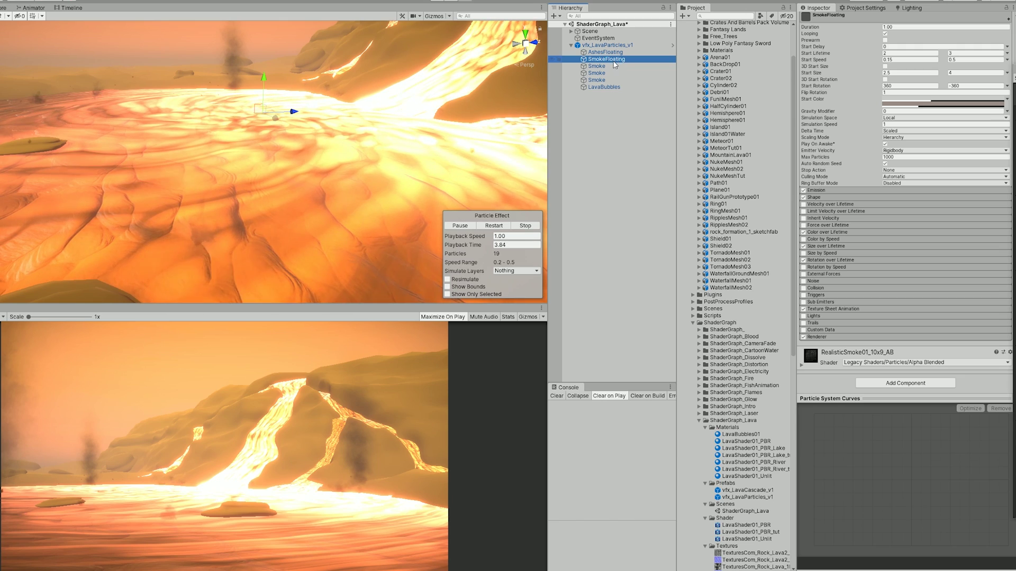
{"action": "left_click", "coordinate": [608, 66]}
{"action": "left_click", "coordinate": [609, 87]}
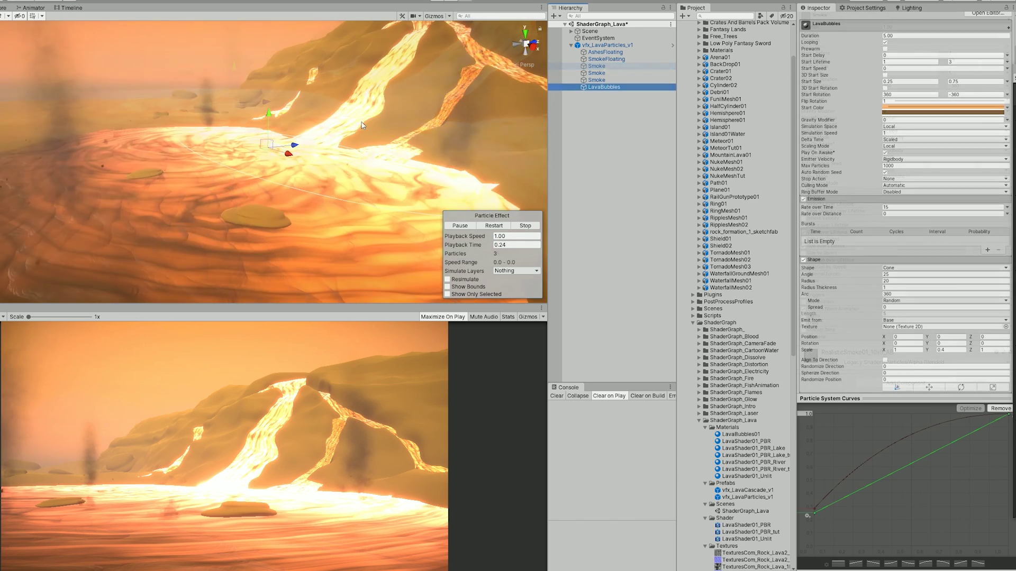
{"action": "right_click_drag", "start_coordinate": [365, 121], "coordinate": [404, 114]}
{"action": "left_click_drag", "start_coordinate": [403, 115], "coordinate": [371, 151], "text": "alt"}
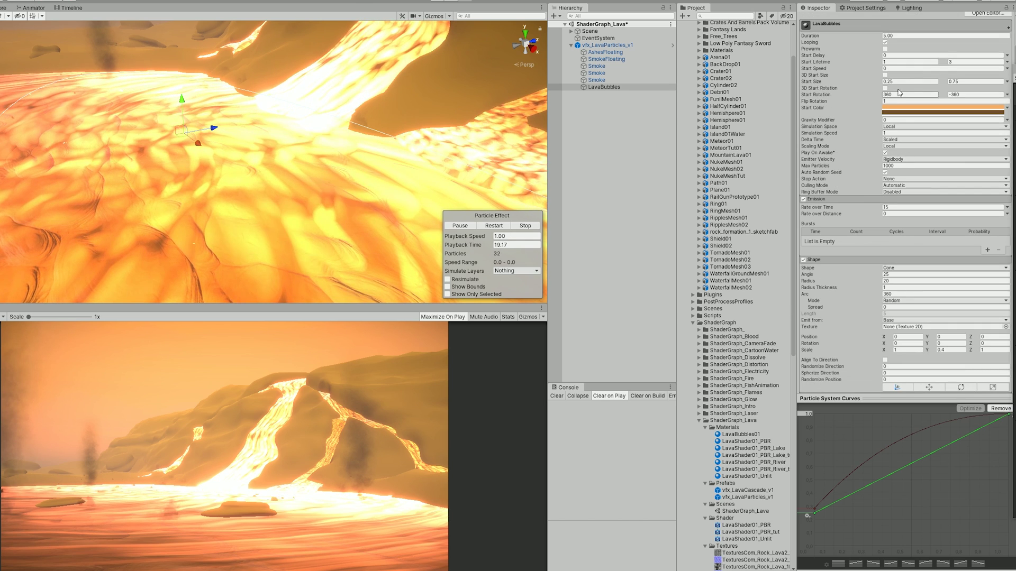
Step: Review the LavaBubbles particle system's emission, shape, size, custom data and renderer settings
{"action": "left_click", "coordinate": [890, 275]}
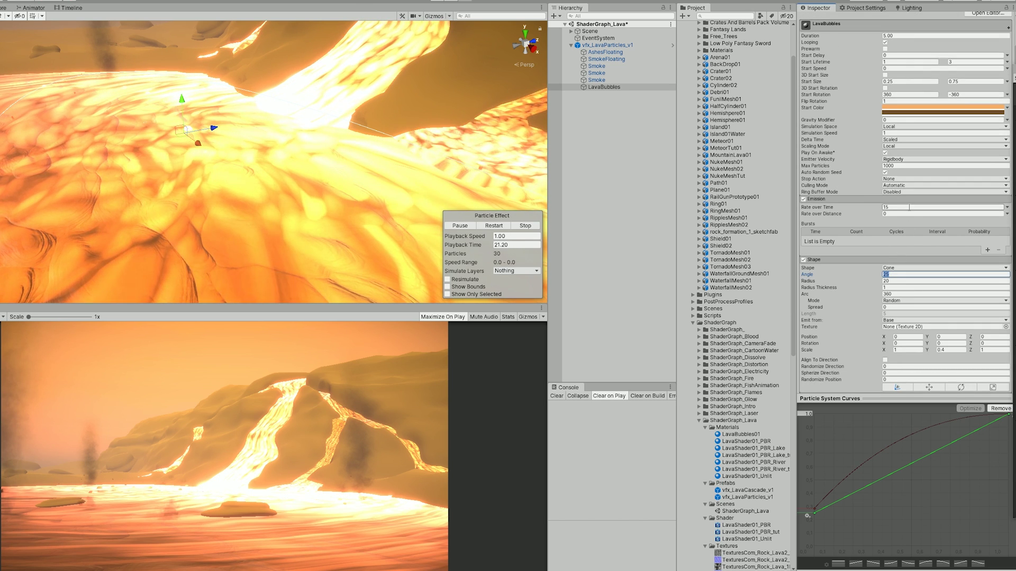
{"action": "left_click", "coordinate": [909, 207]}
{"action": "scroll", "coordinate": [915, 275], "scroll_direction": "down", "scroll_amount": 5}
{"action": "scroll", "coordinate": [914, 307], "scroll_direction": "down", "scroll_amount": 3}
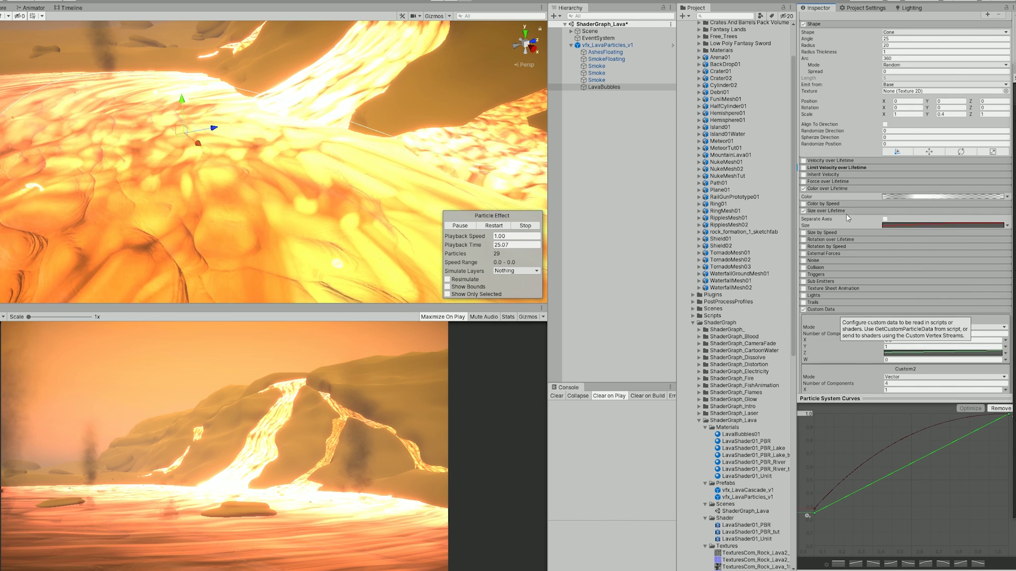
{"action": "scroll", "coordinate": [886, 333], "scroll_direction": "down", "scroll_amount": 3}
{"action": "scroll", "coordinate": [868, 188], "scroll_direction": "down", "scroll_amount": 3}
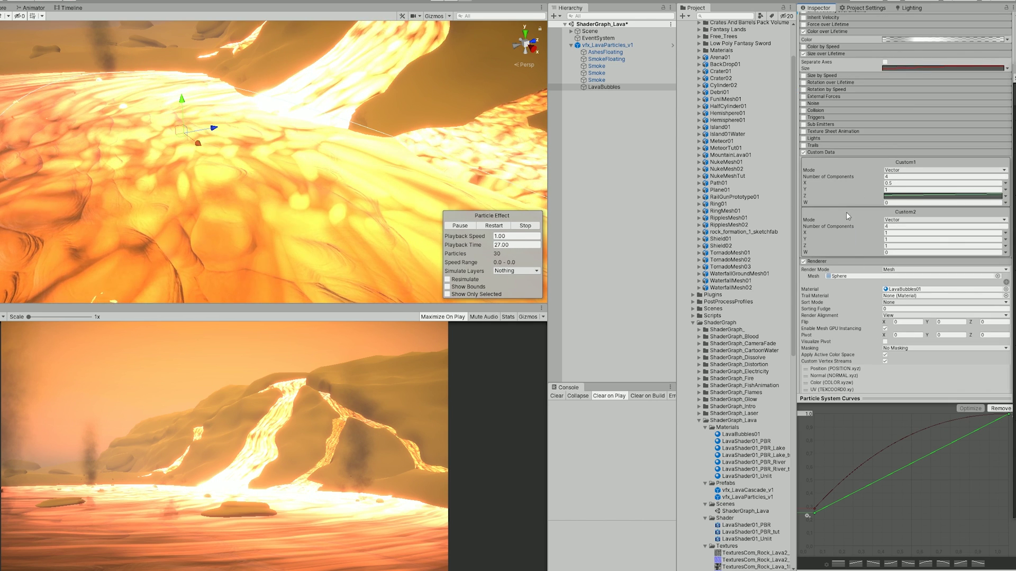
{"action": "scroll", "coordinate": [844, 339], "scroll_direction": "down", "scroll_amount": 3}
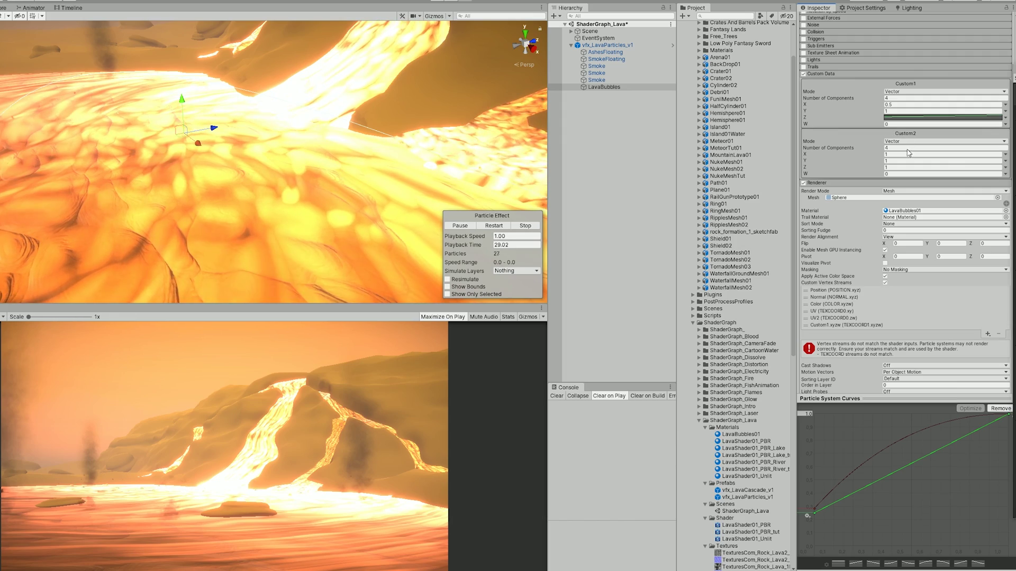